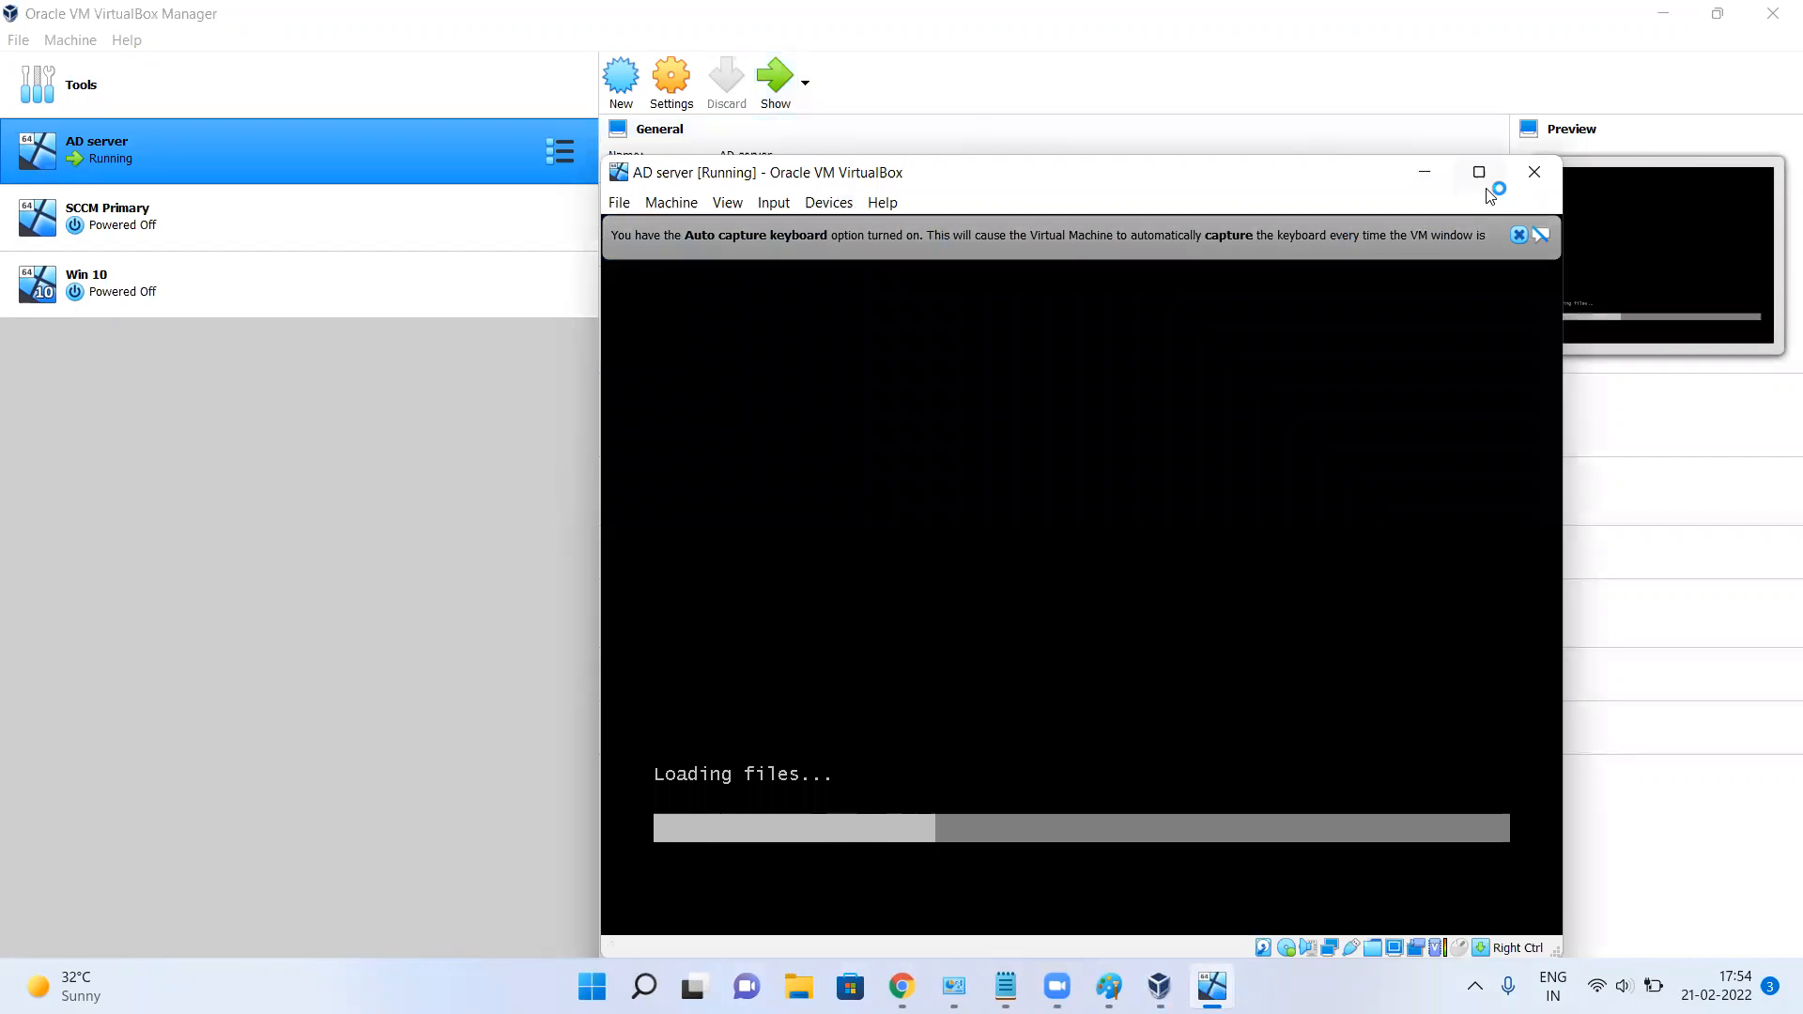
# Maximize the AD server VM window and dismiss the keyboard auto-capture and mouse integration notices.
pyautogui.click(1480, 171)
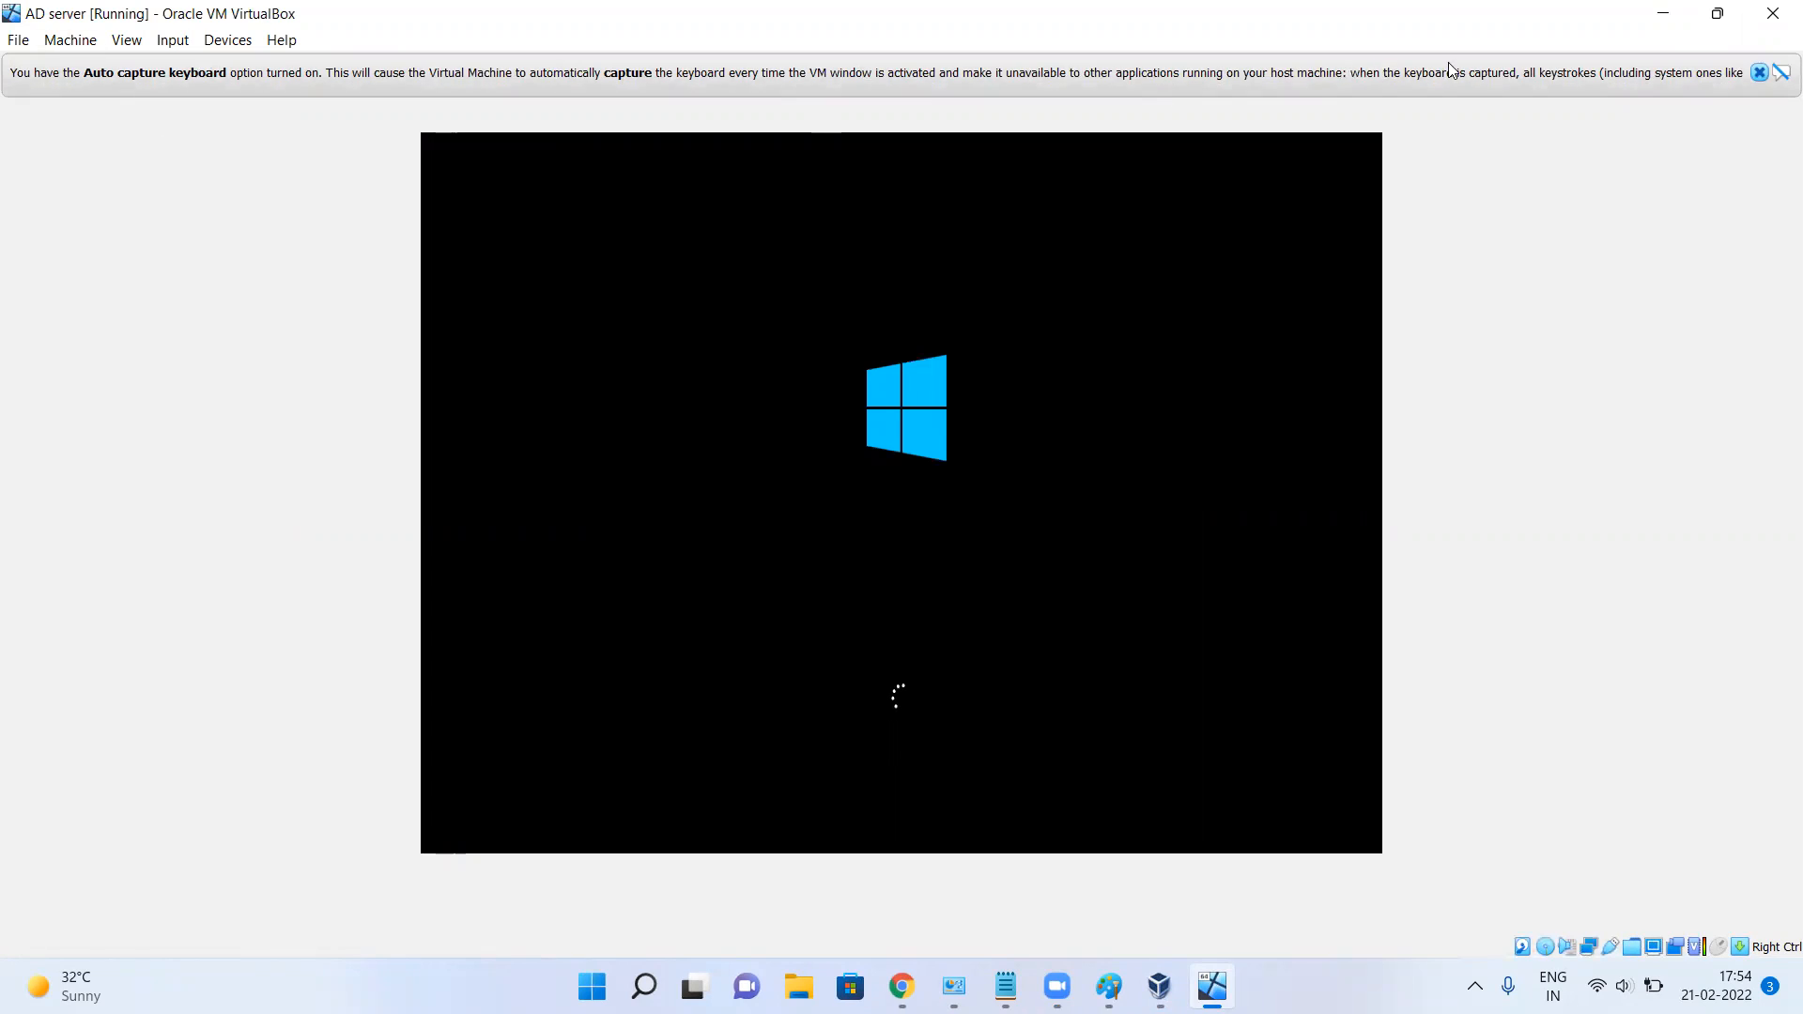
pyautogui.click(1759, 73)
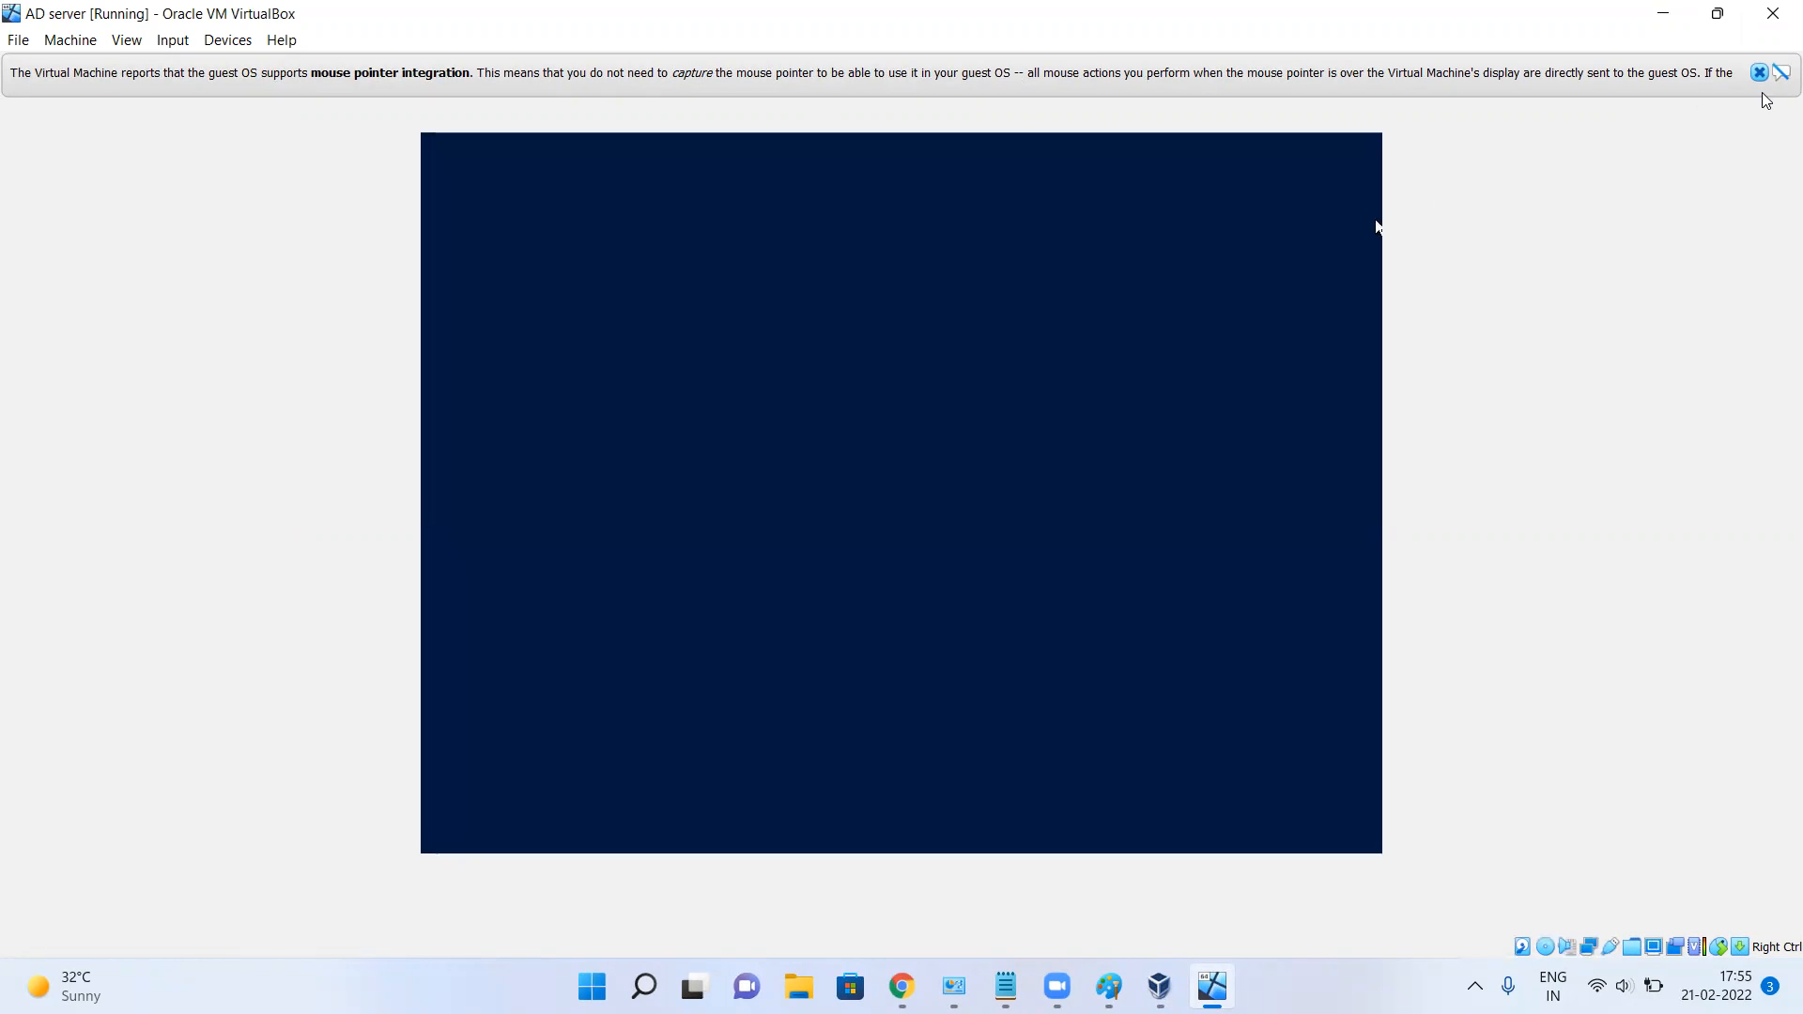
pyautogui.click(1765, 74)
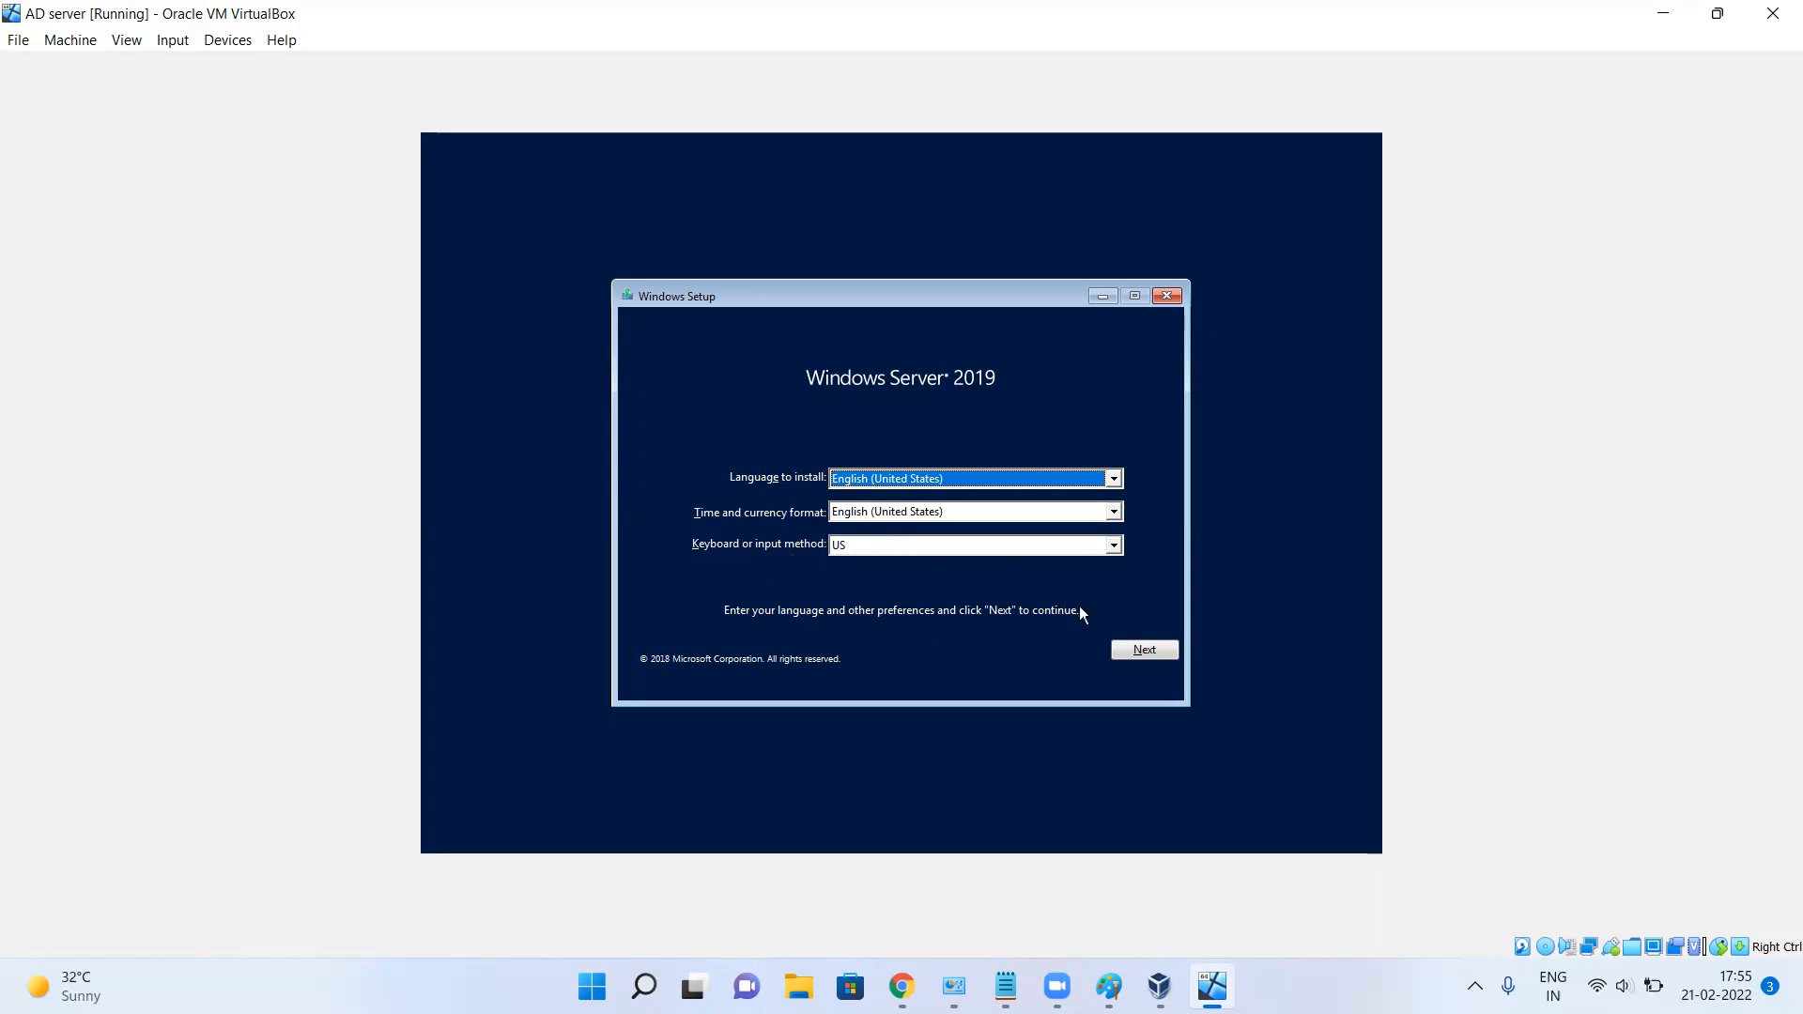
# Keep the English (United States) language defaults and start the Windows Server installation.
pyautogui.click(1132, 650)
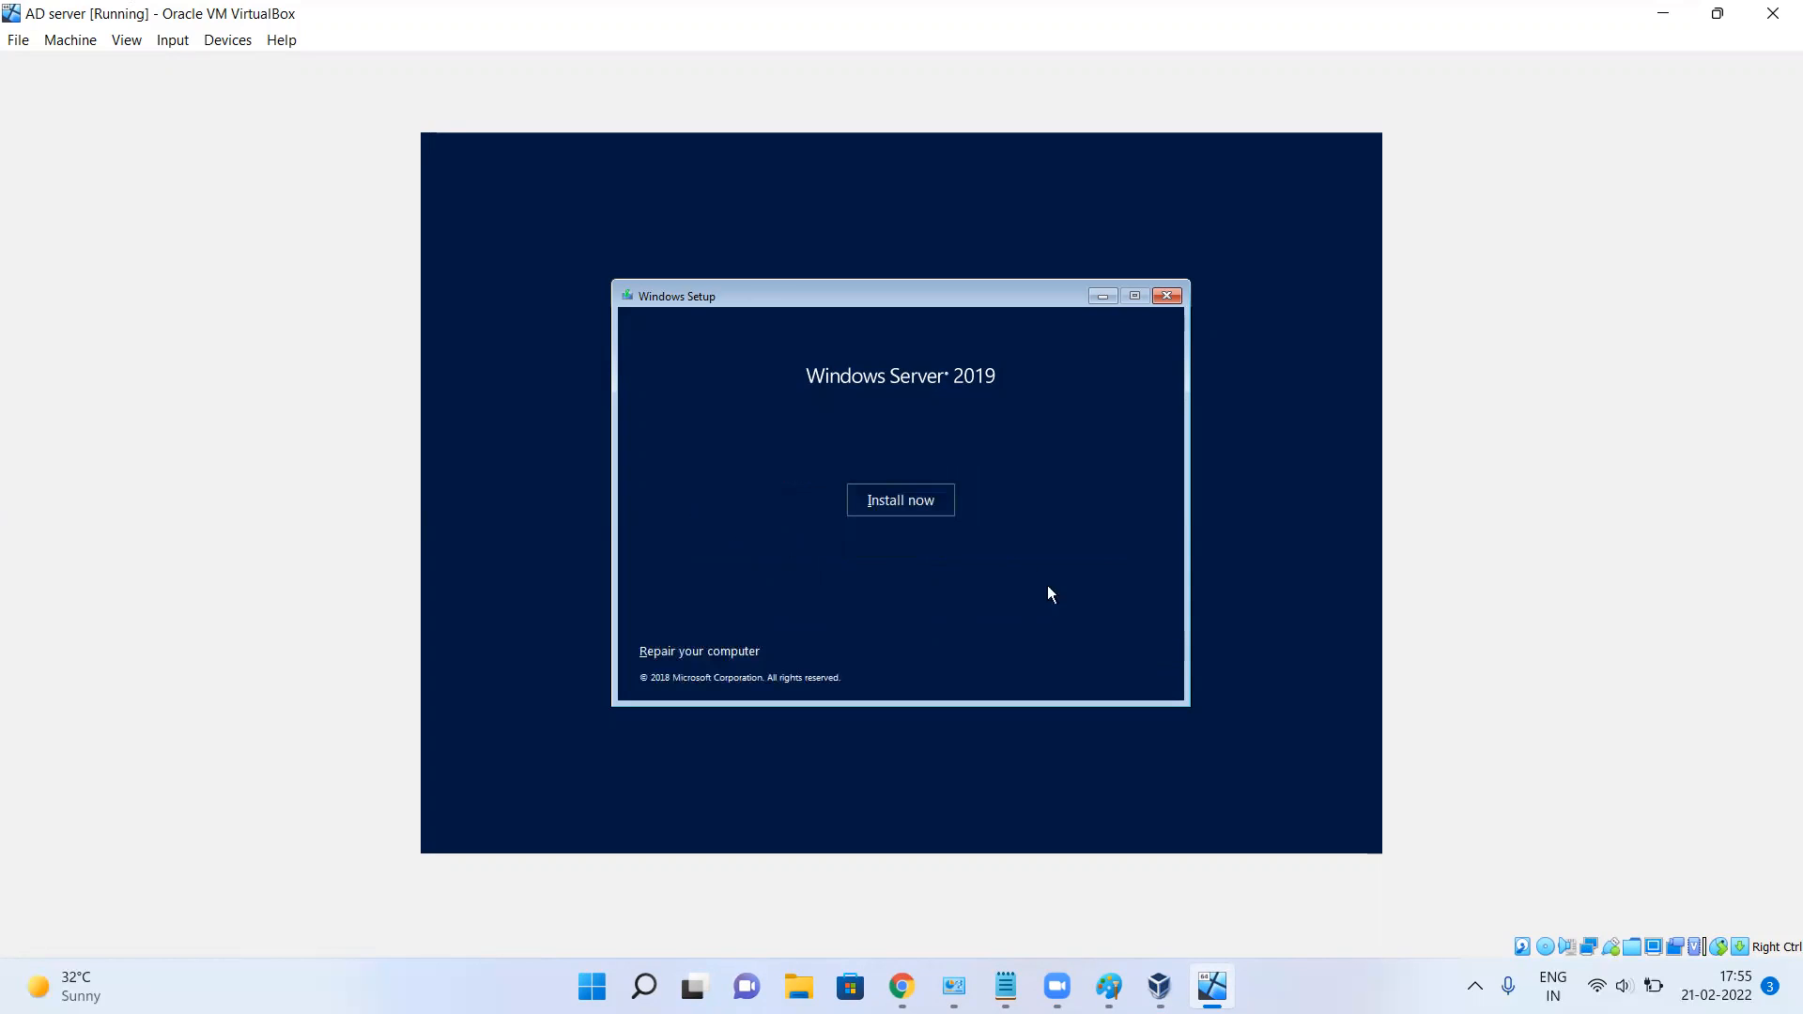
pyautogui.click(900, 501)
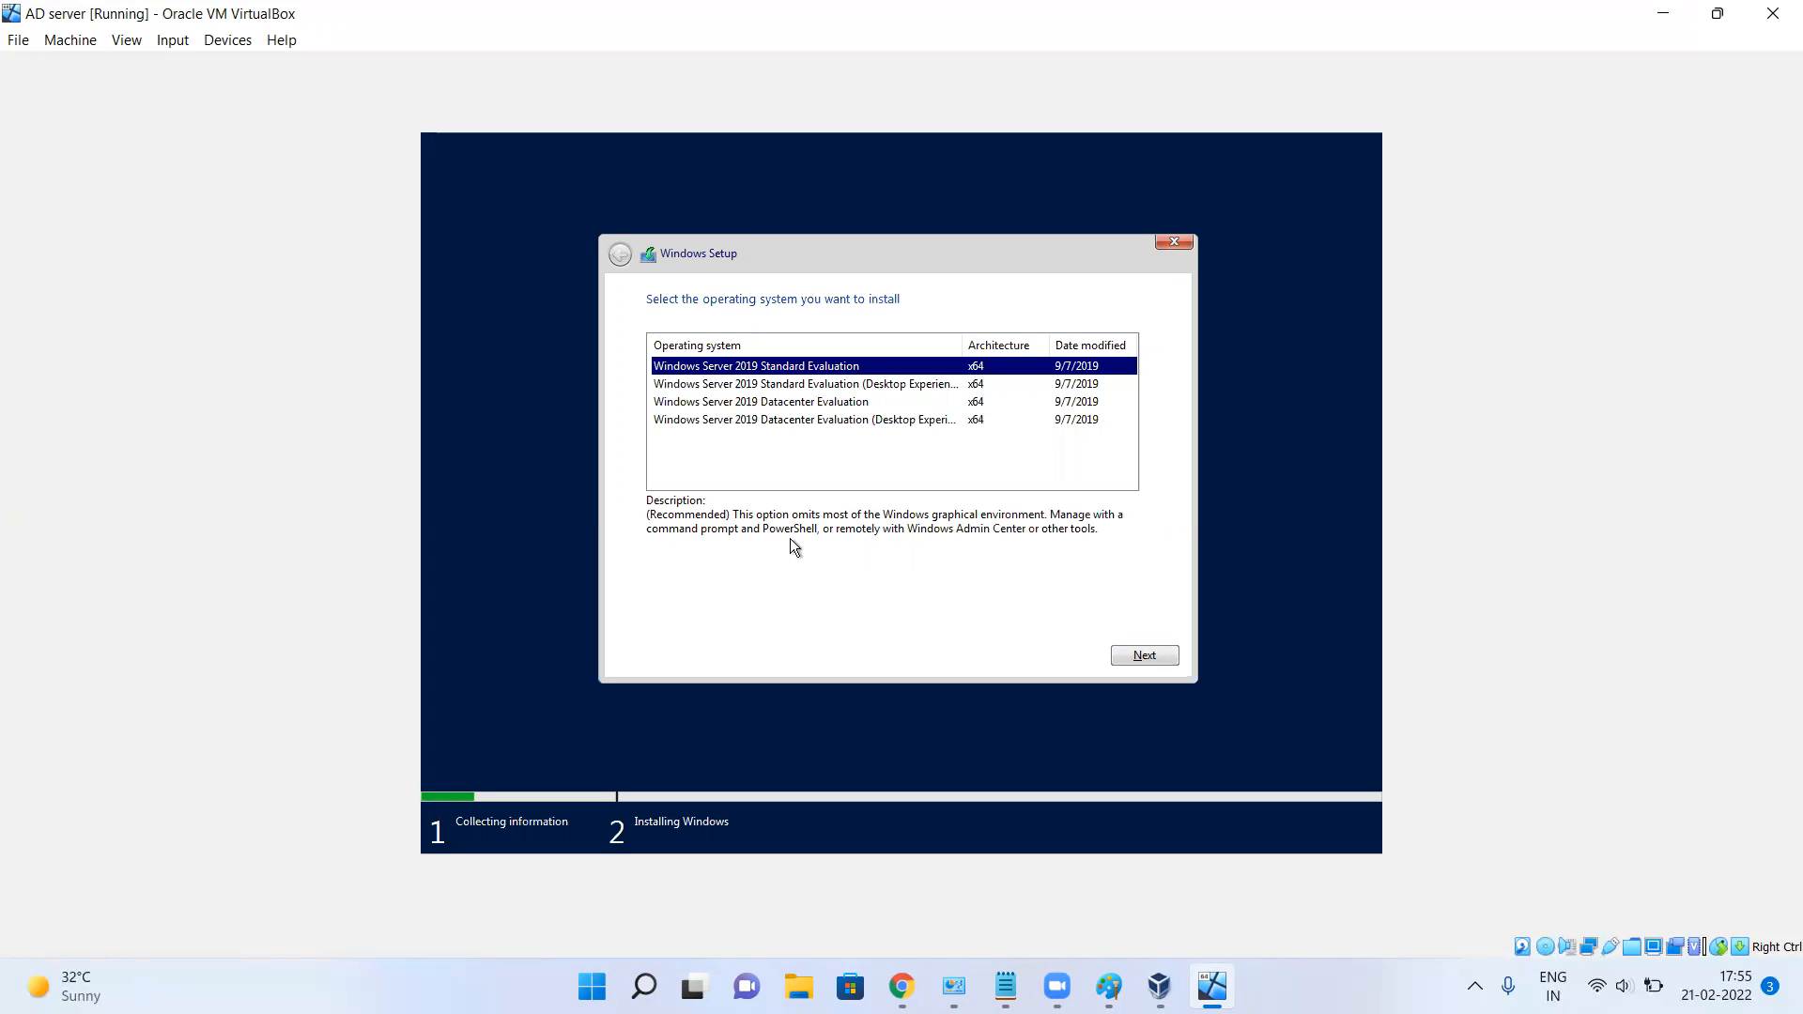
# Install Standard Evaluation (Desktop Experience) as a custom install on Drive 0 unallocated space, accepting the license.
pyautogui.click(830, 383)
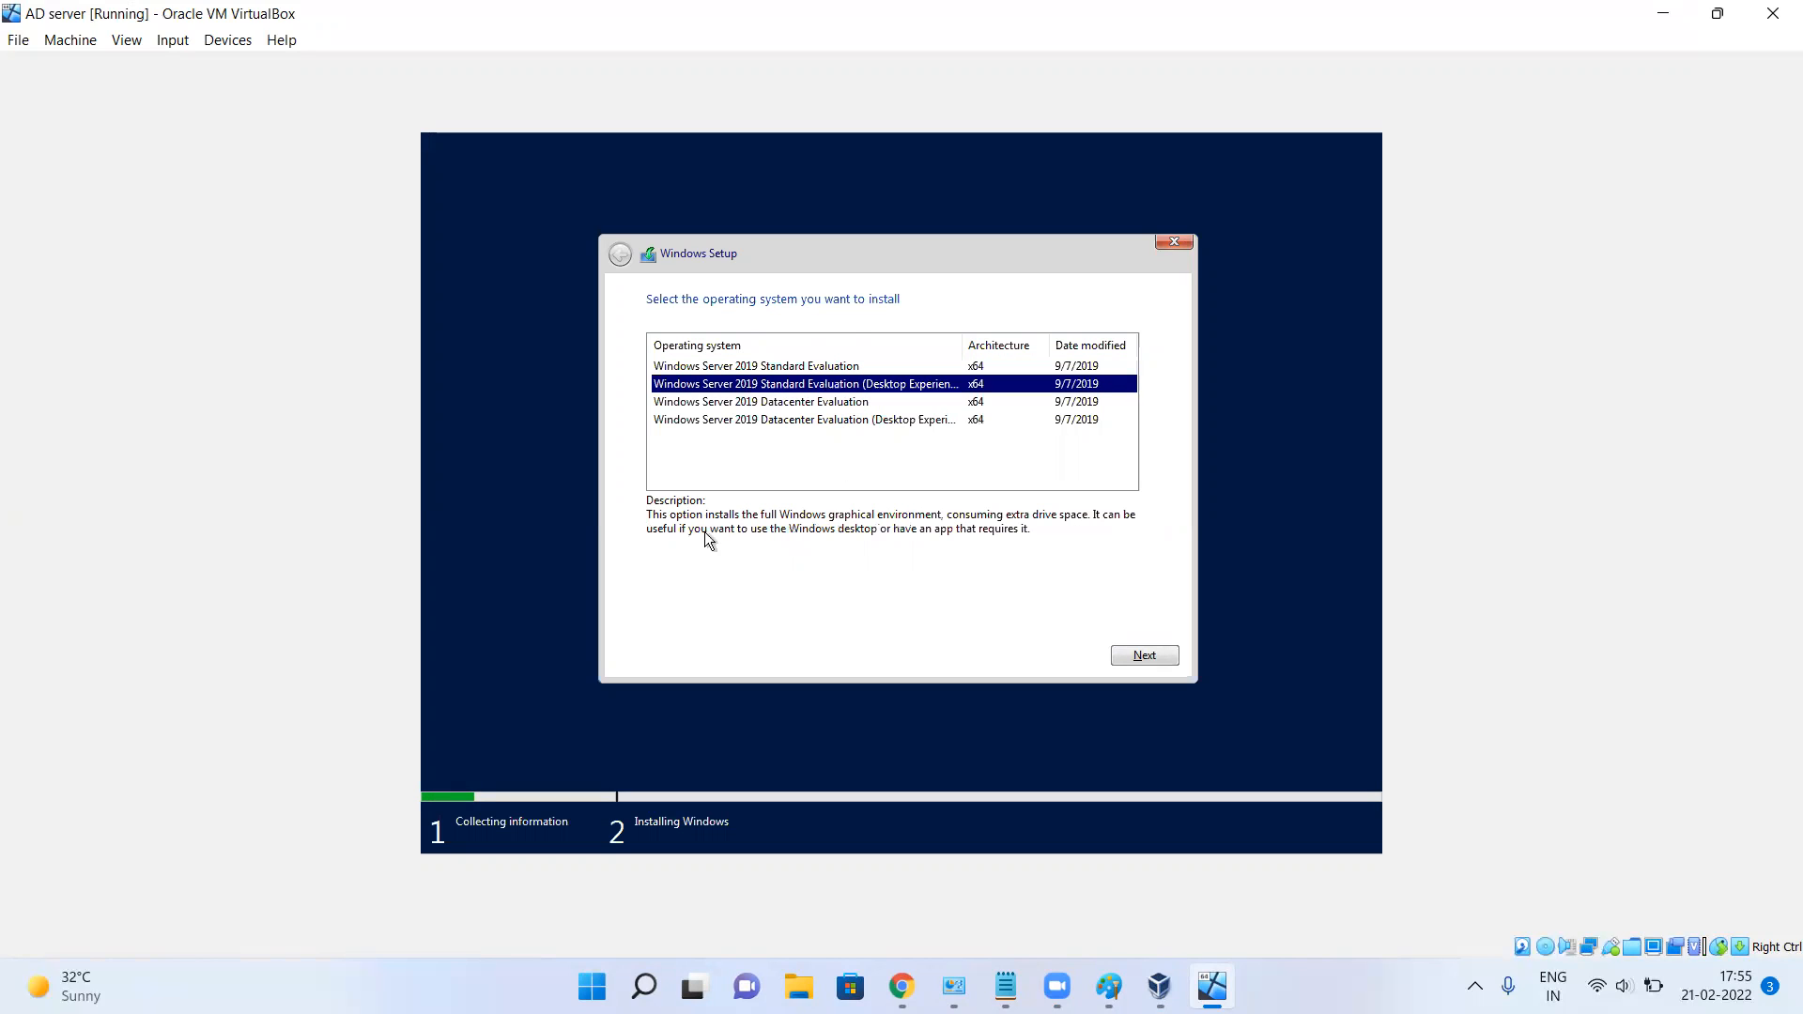
pyautogui.click(1144, 659)
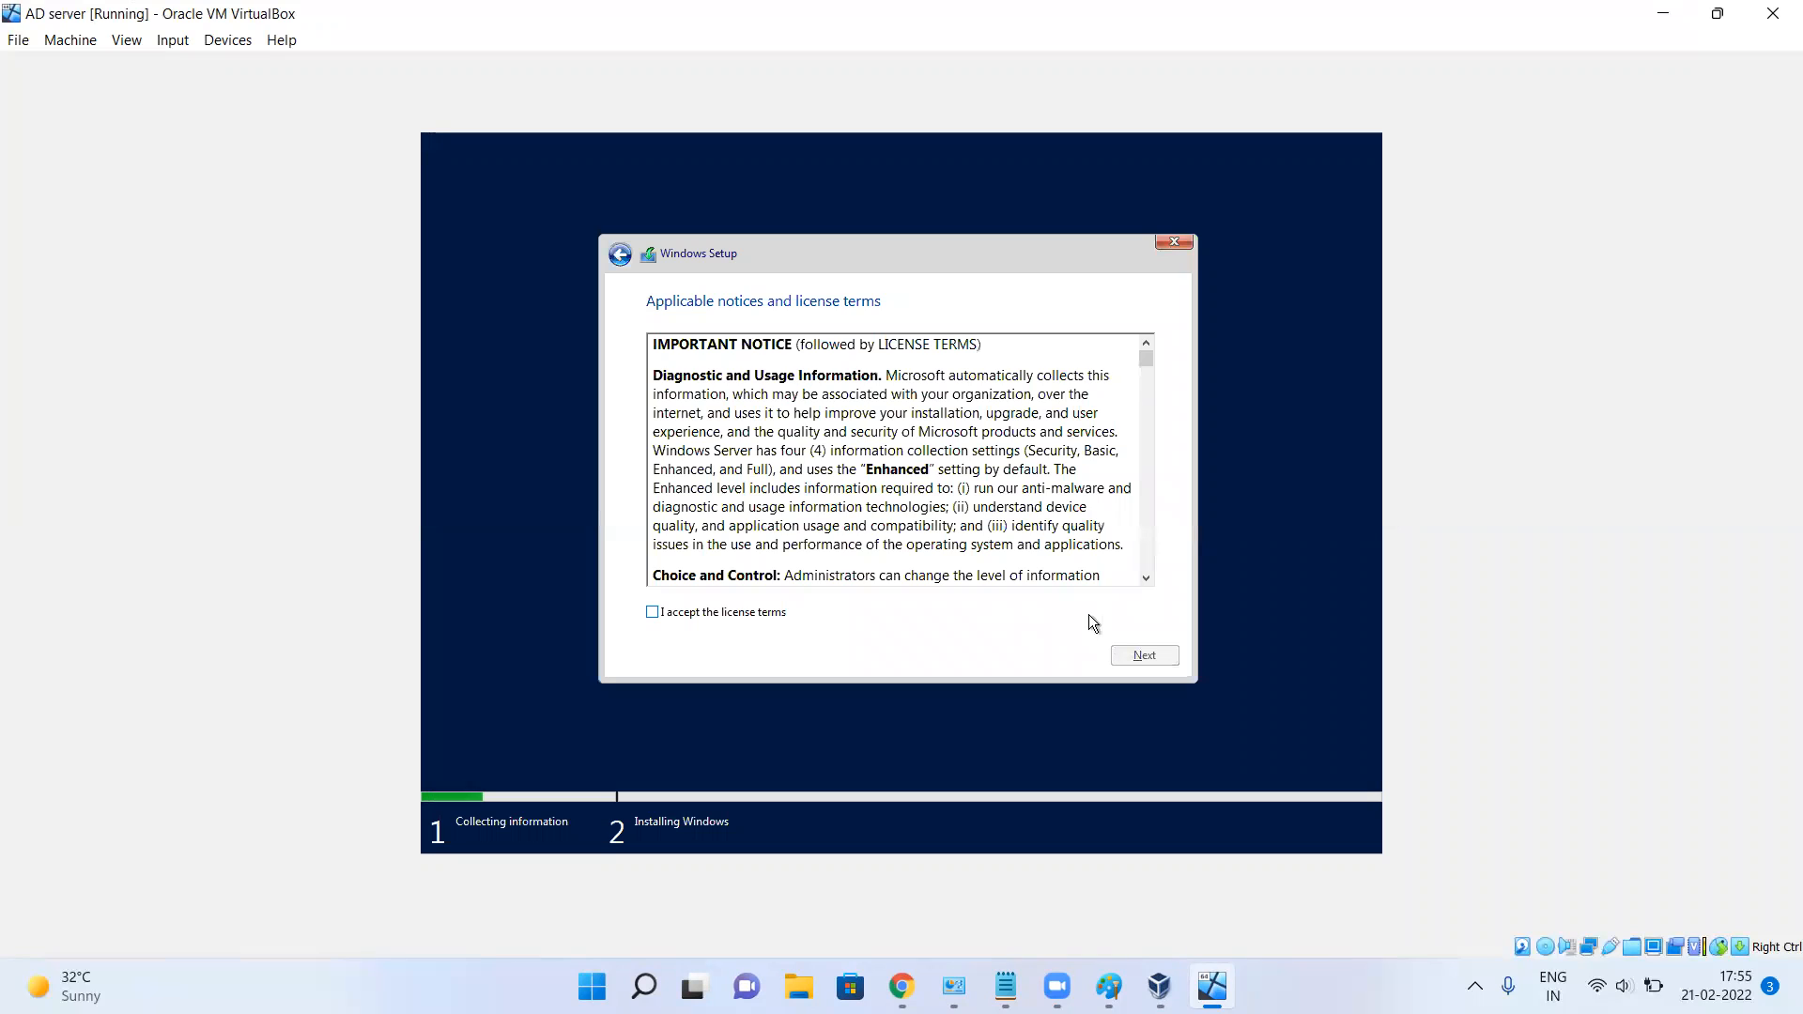
pyautogui.click(664, 613)
pyautogui.click(1154, 657)
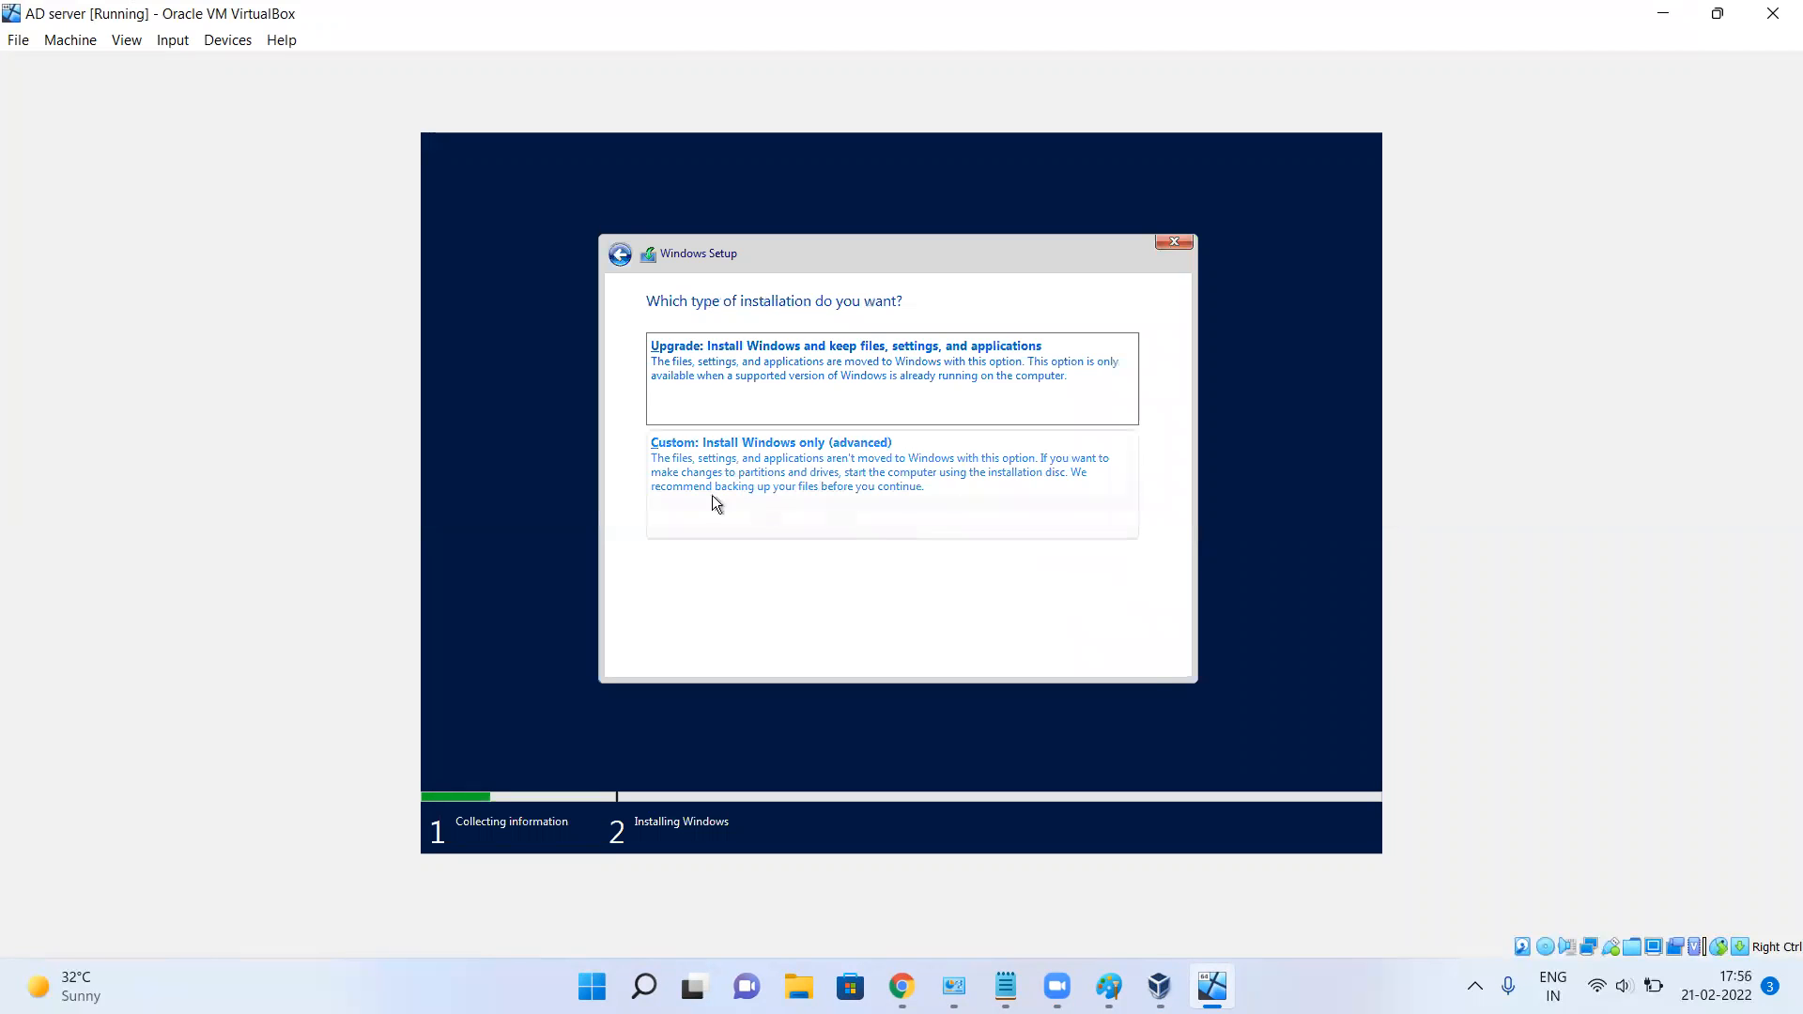
pyautogui.click(858, 477)
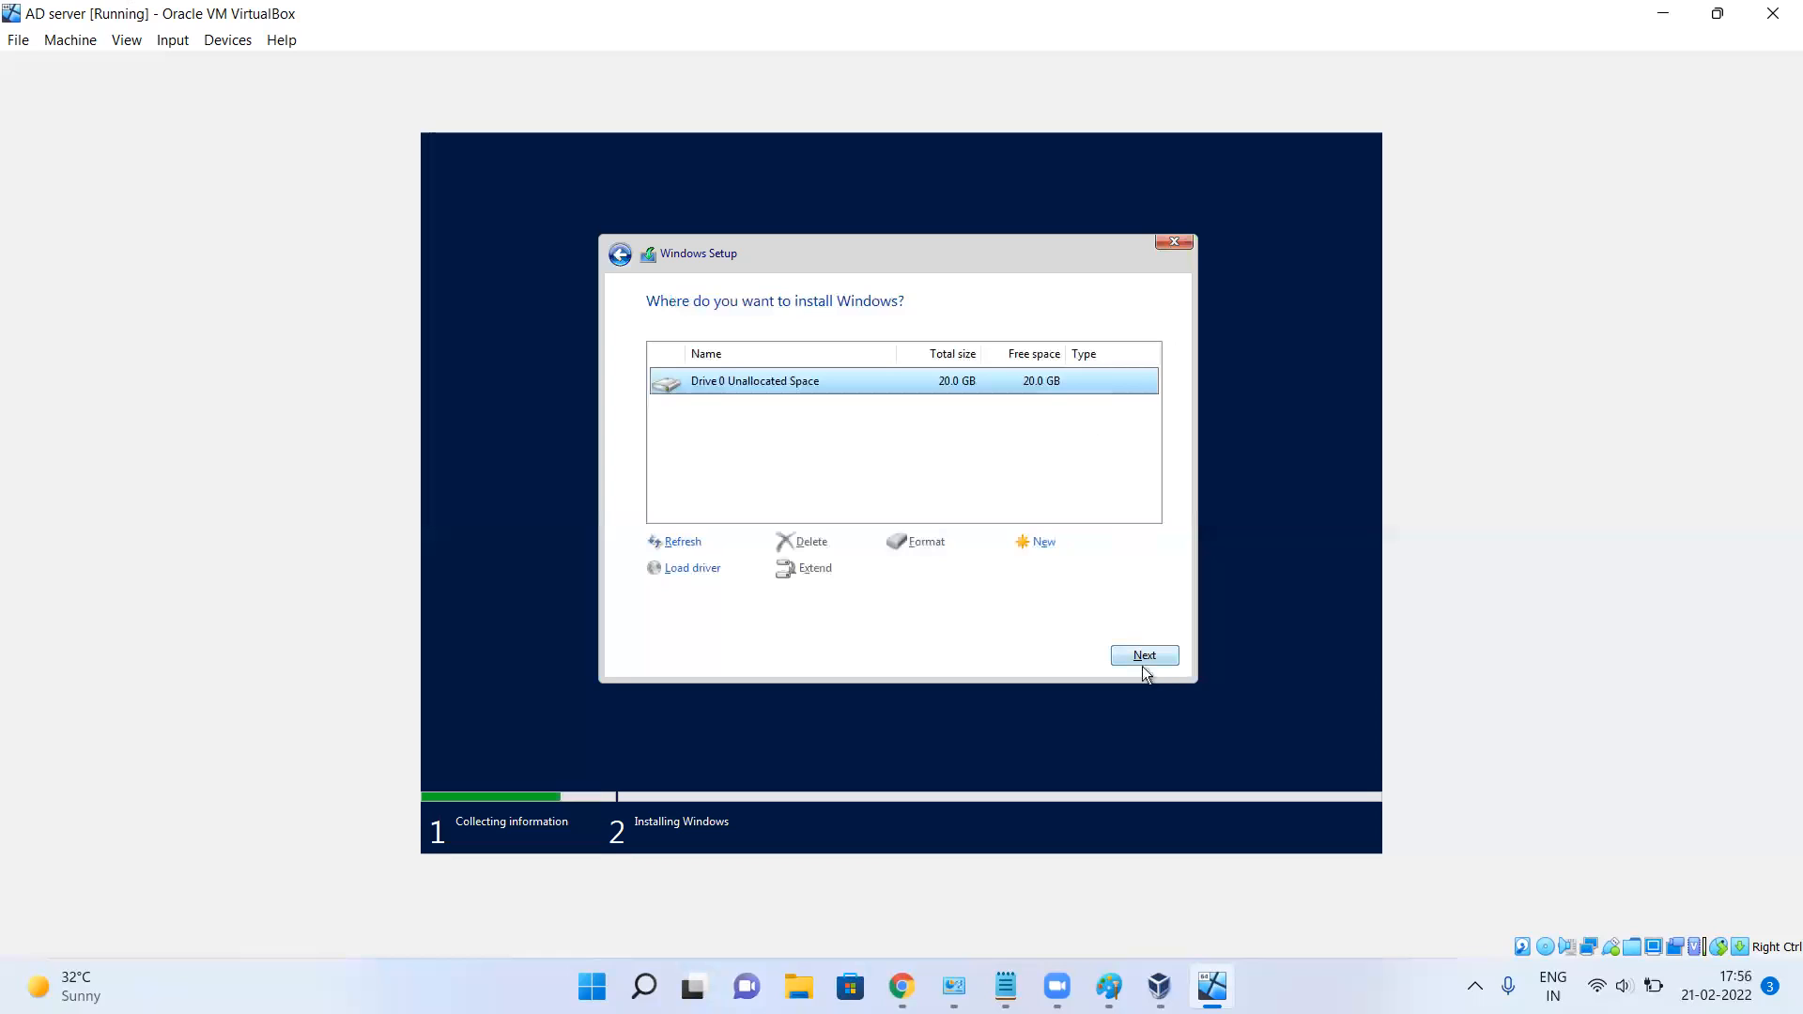
pyautogui.click(1158, 653)
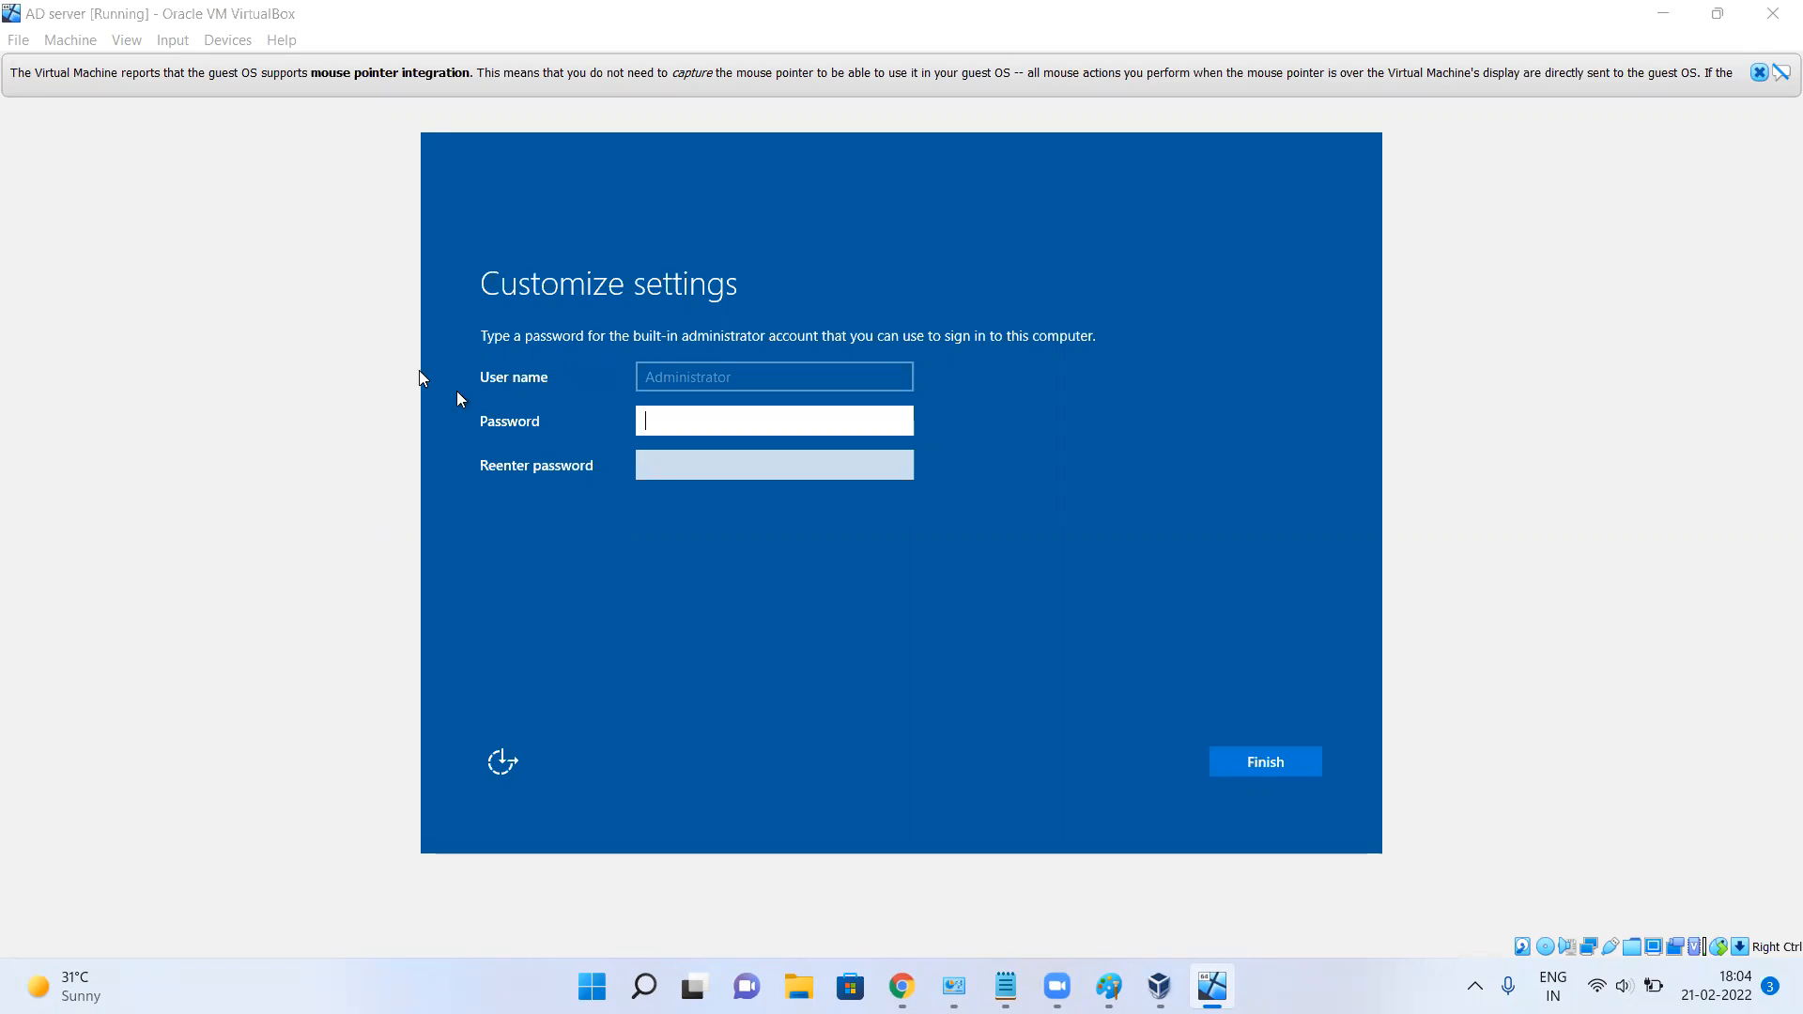
# Enter and confirm the built-in Administrator password, then finish setup.
pyautogui.click(703, 429)
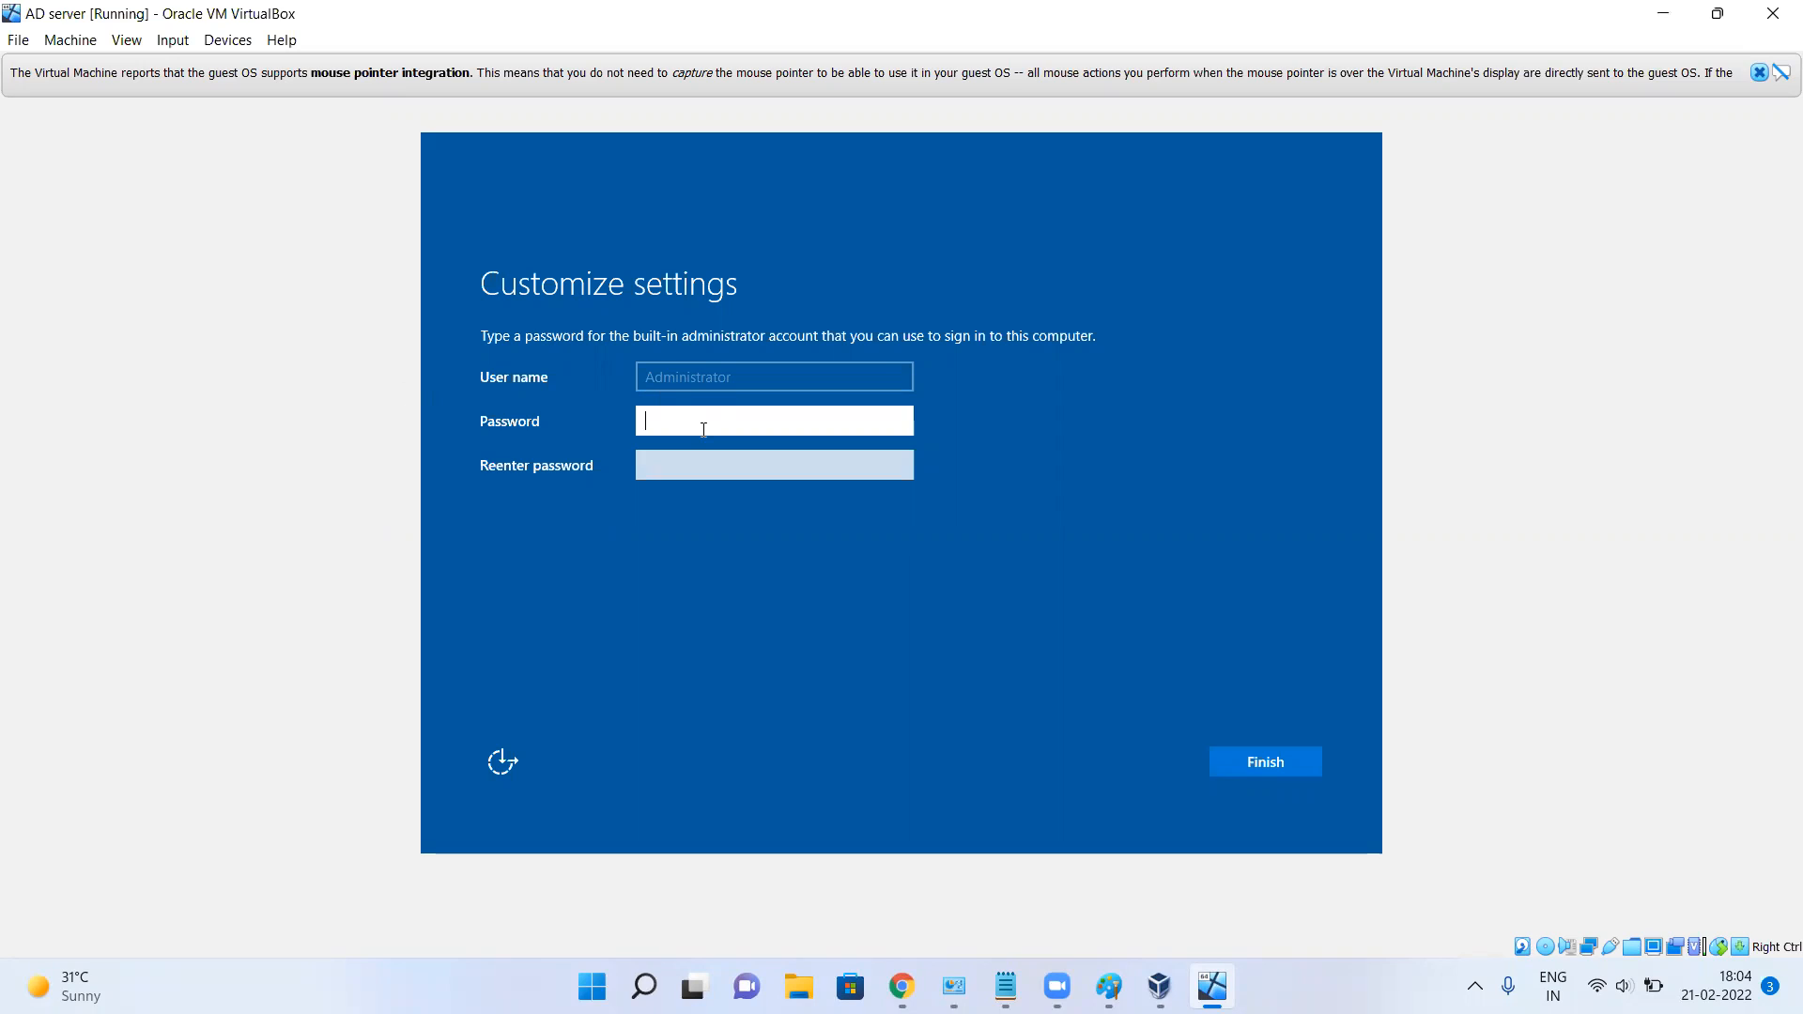
pyautogui.write('Pas')
pyautogui.press('BackSpace')
pyautogui.press('BackSpace')
pyautogui.press('BackSpace')
pyautogui.write('Pass@1234')
pyautogui.press('Tab')
pyautogui.write('Pass@')
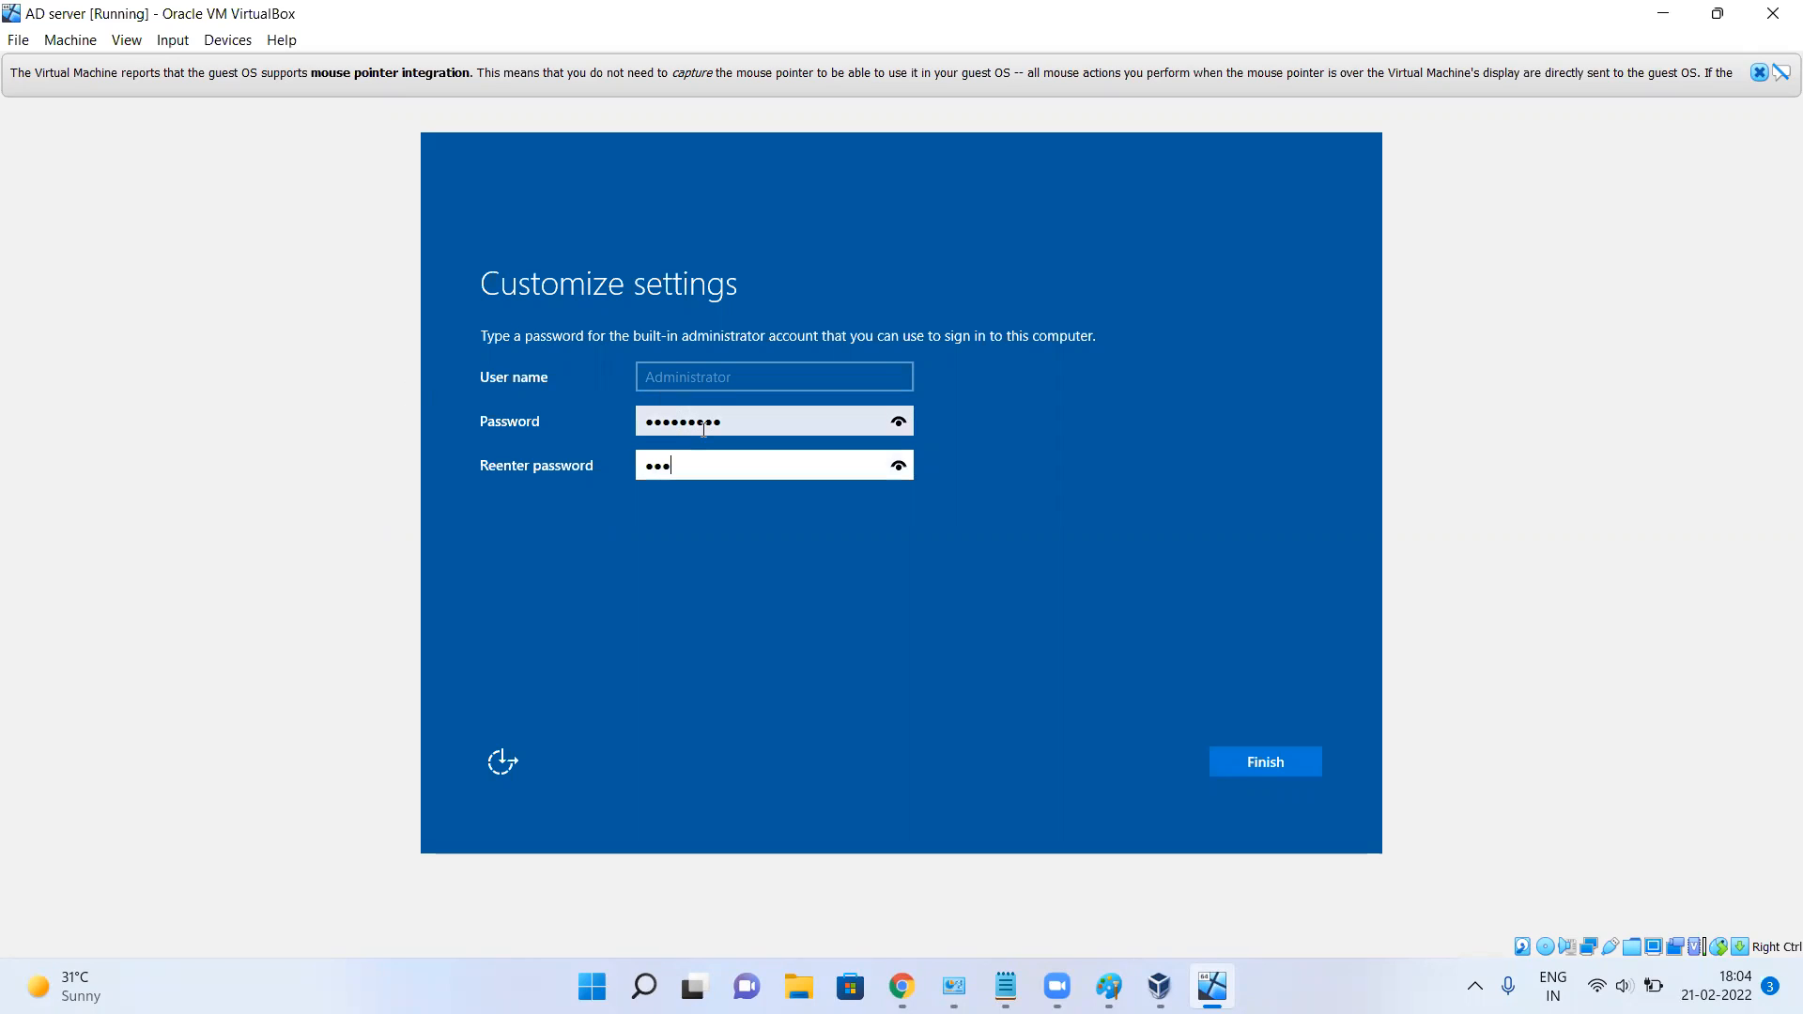
pyautogui.write('1234')
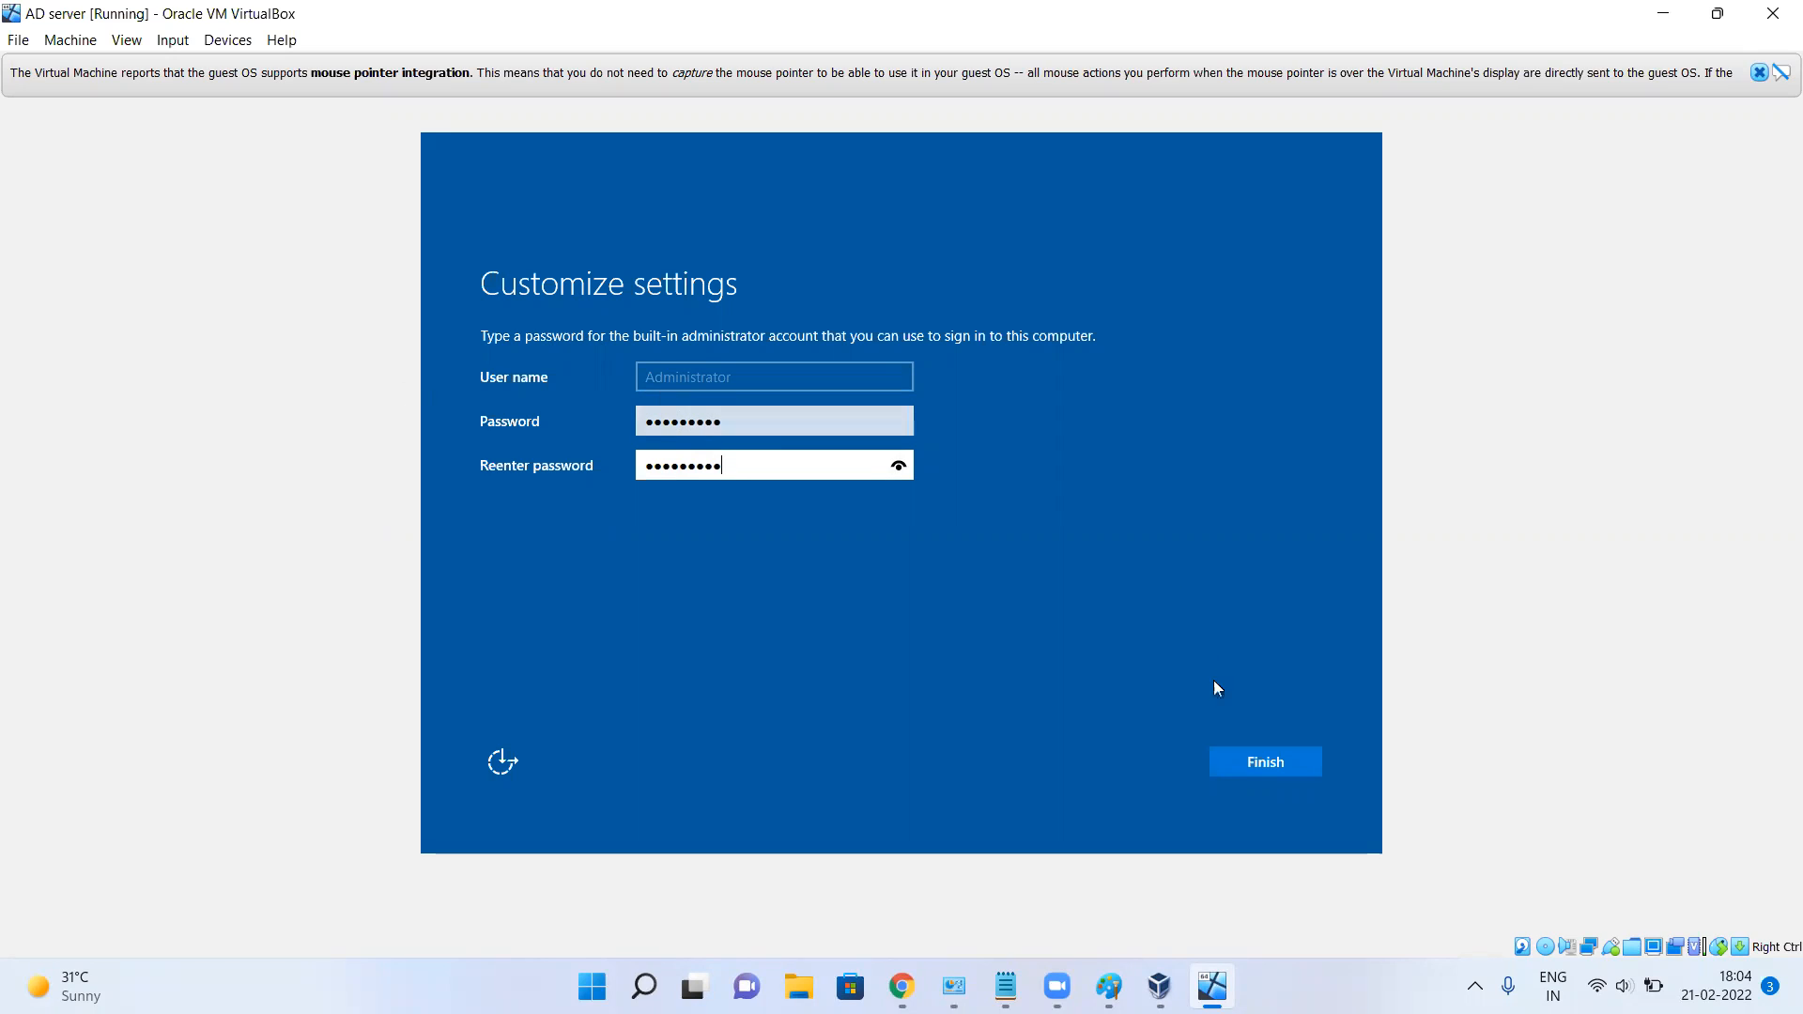
pyautogui.click(1276, 761)
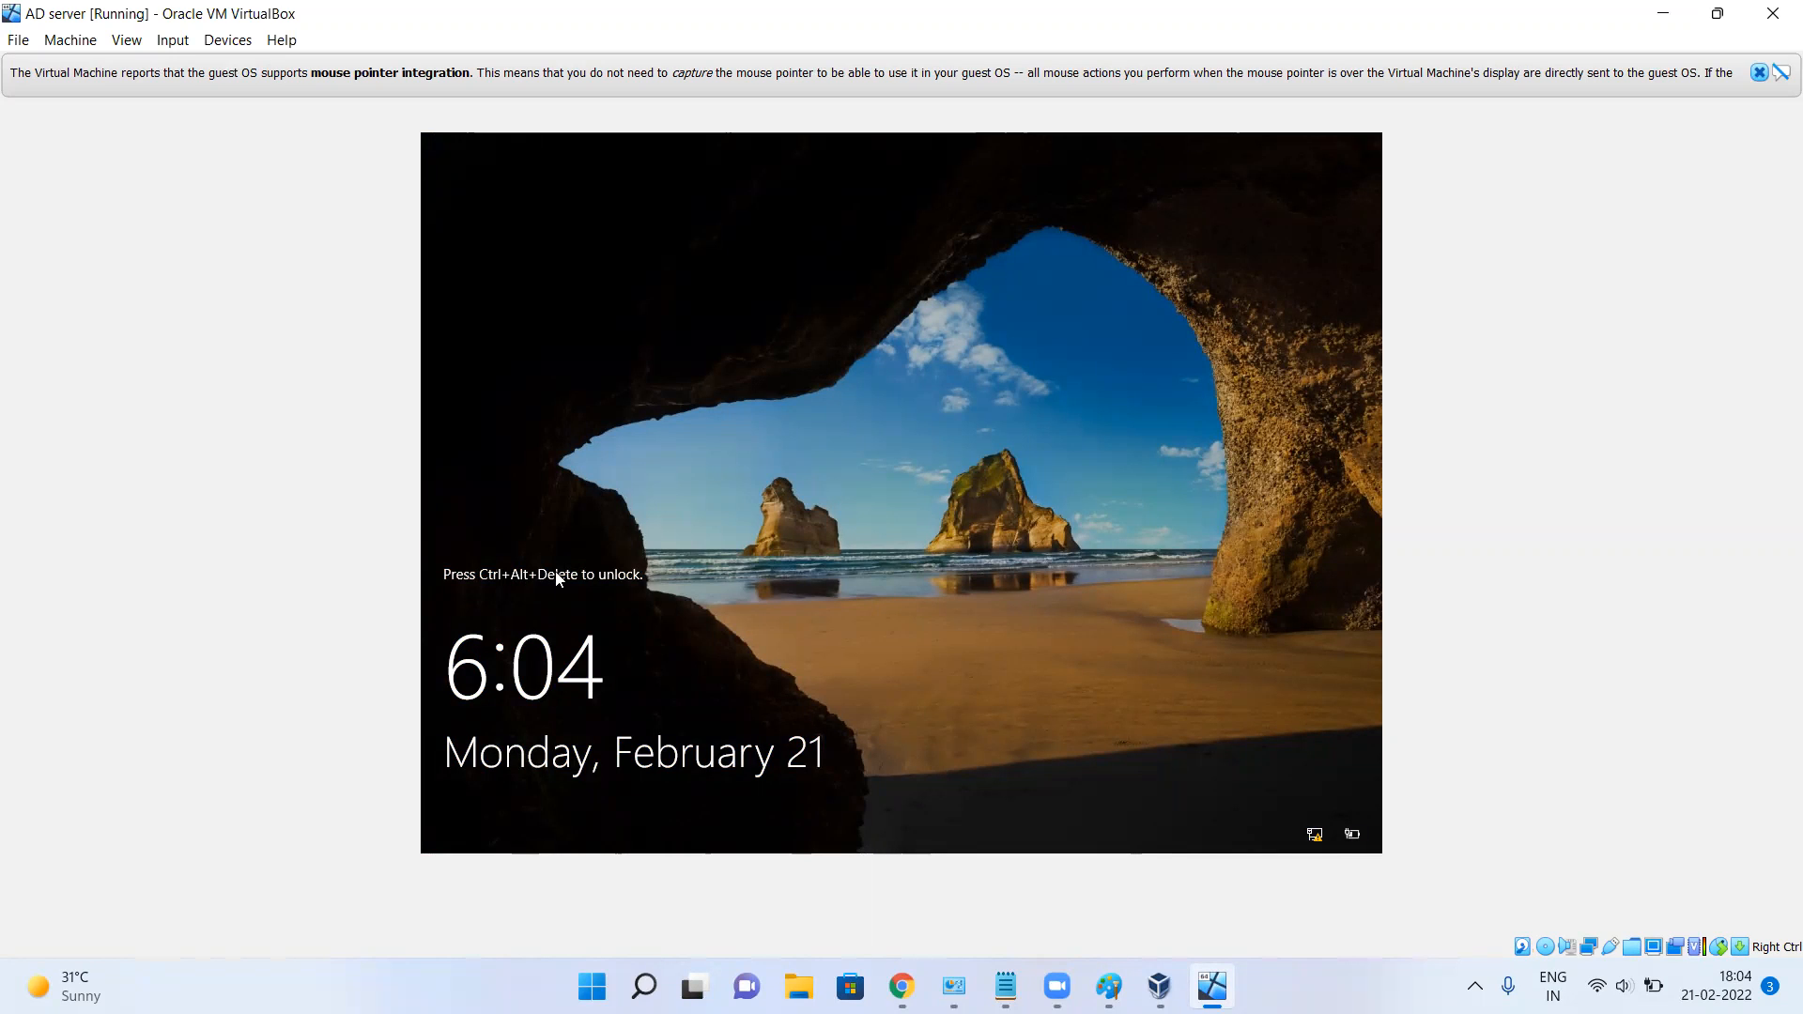
# Send Ctrl-Alt-Del to the VM through Input > Keyboard to unlock the server.
pyautogui.click(193, 40)
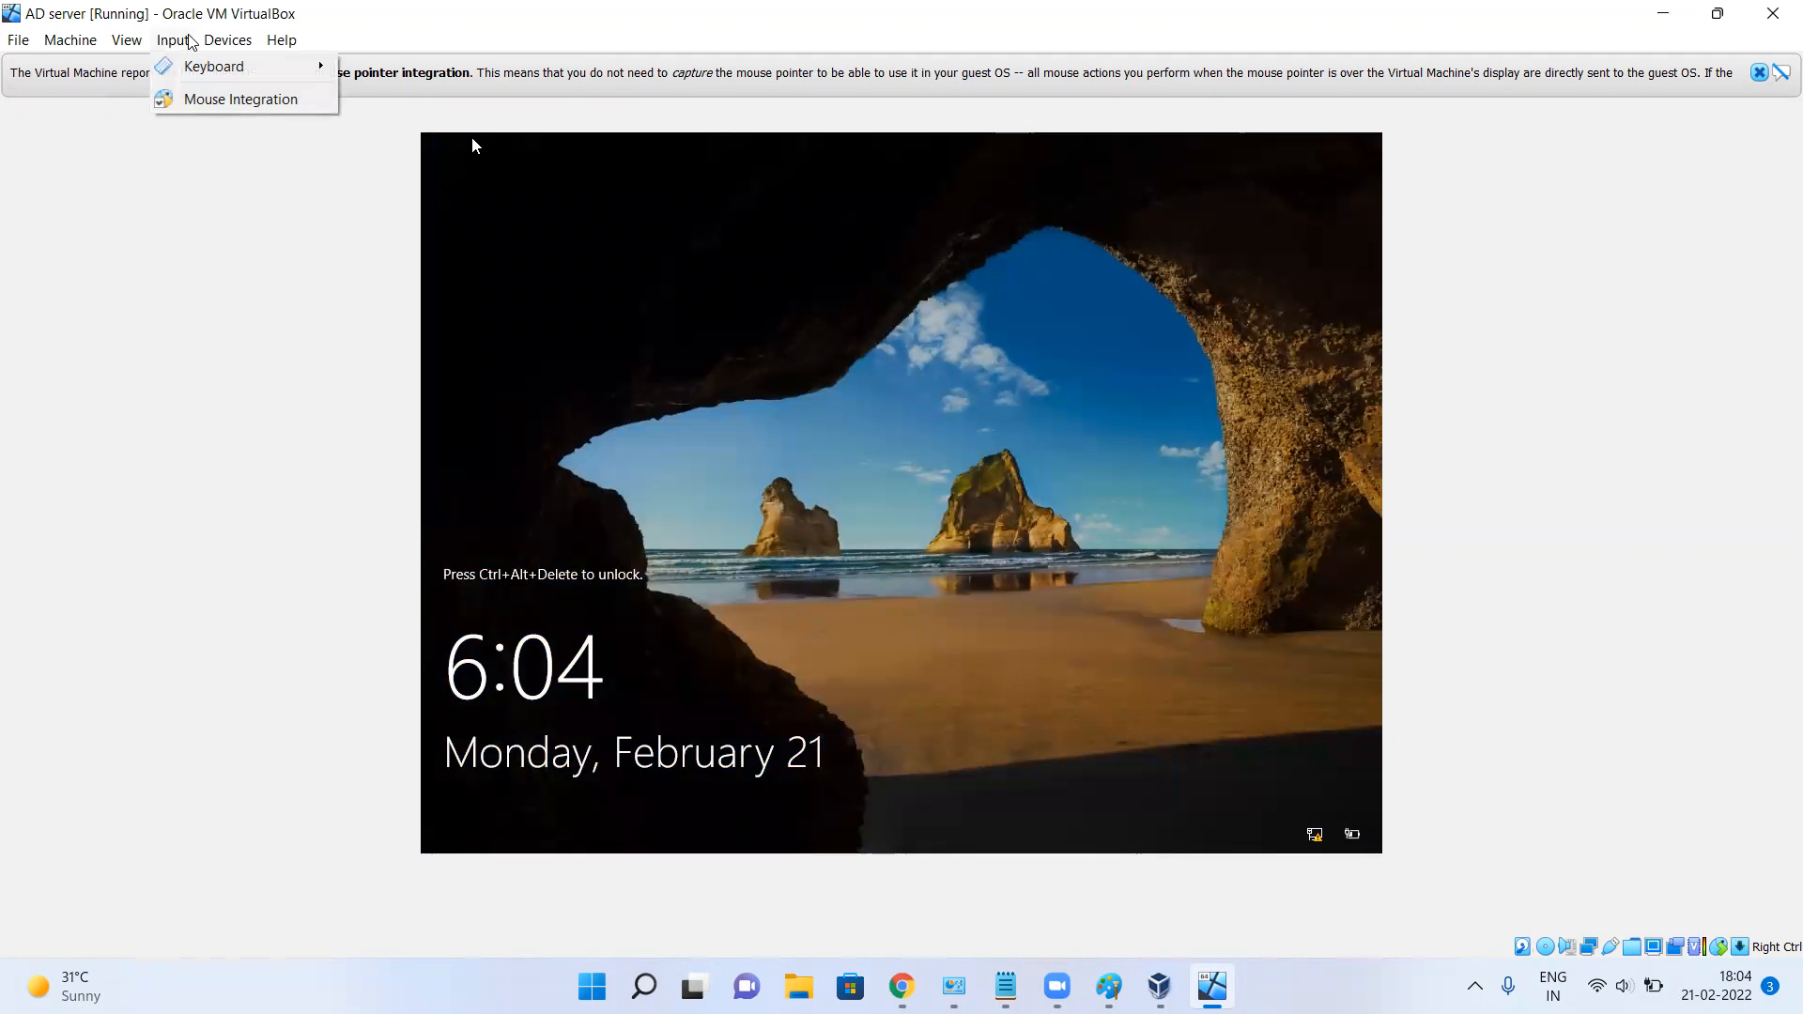
pyautogui.moveTo(200, 66)
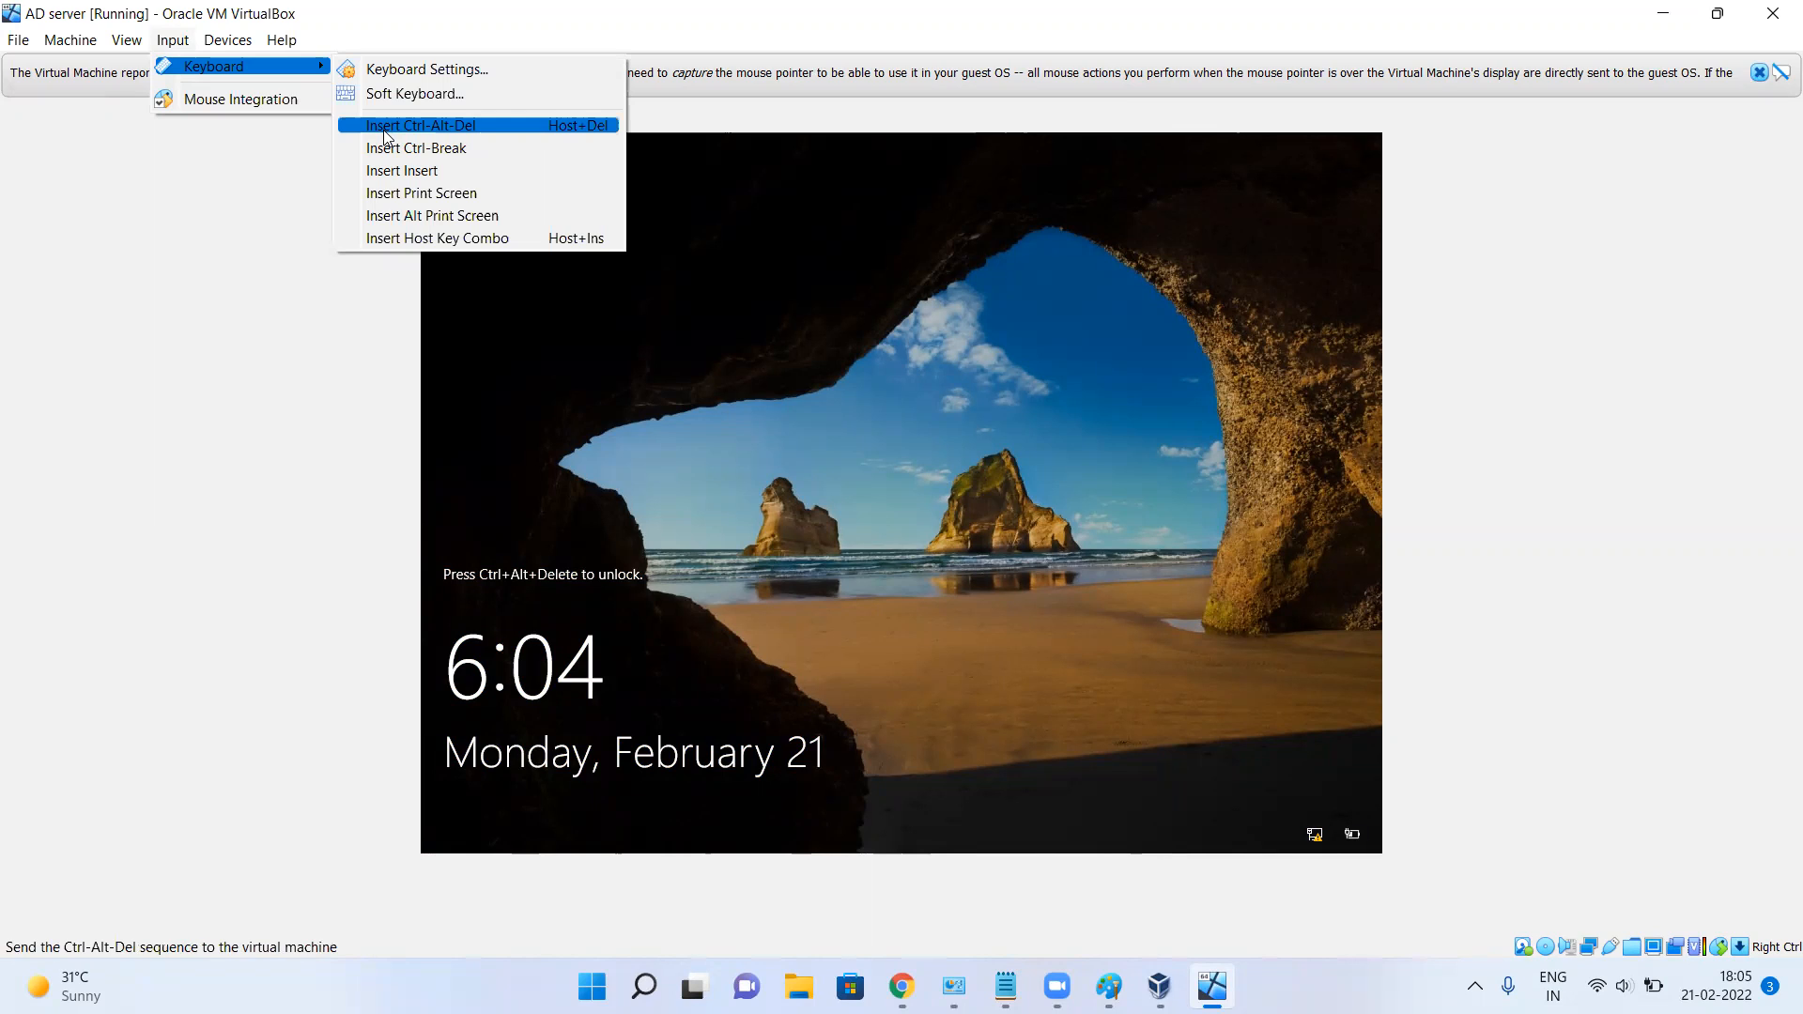
pyautogui.click(851, 327)
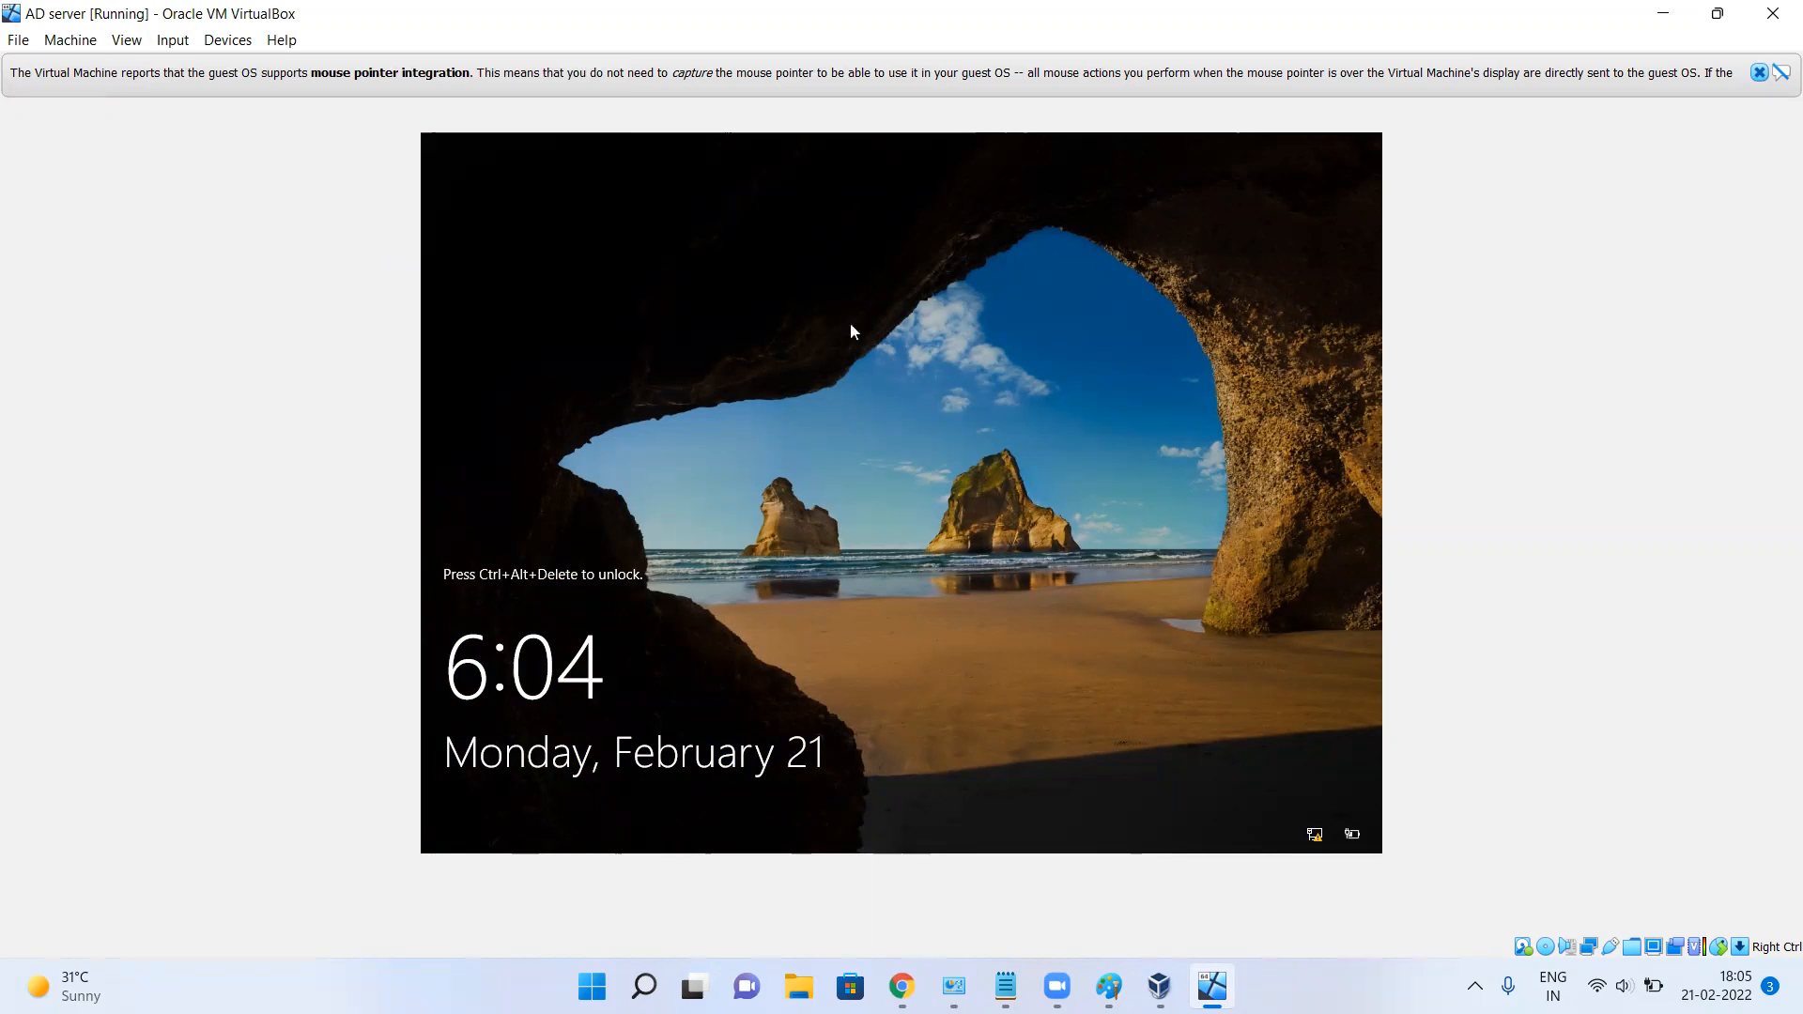
pyautogui.click(181, 40)
pyautogui.moveTo(202, 66)
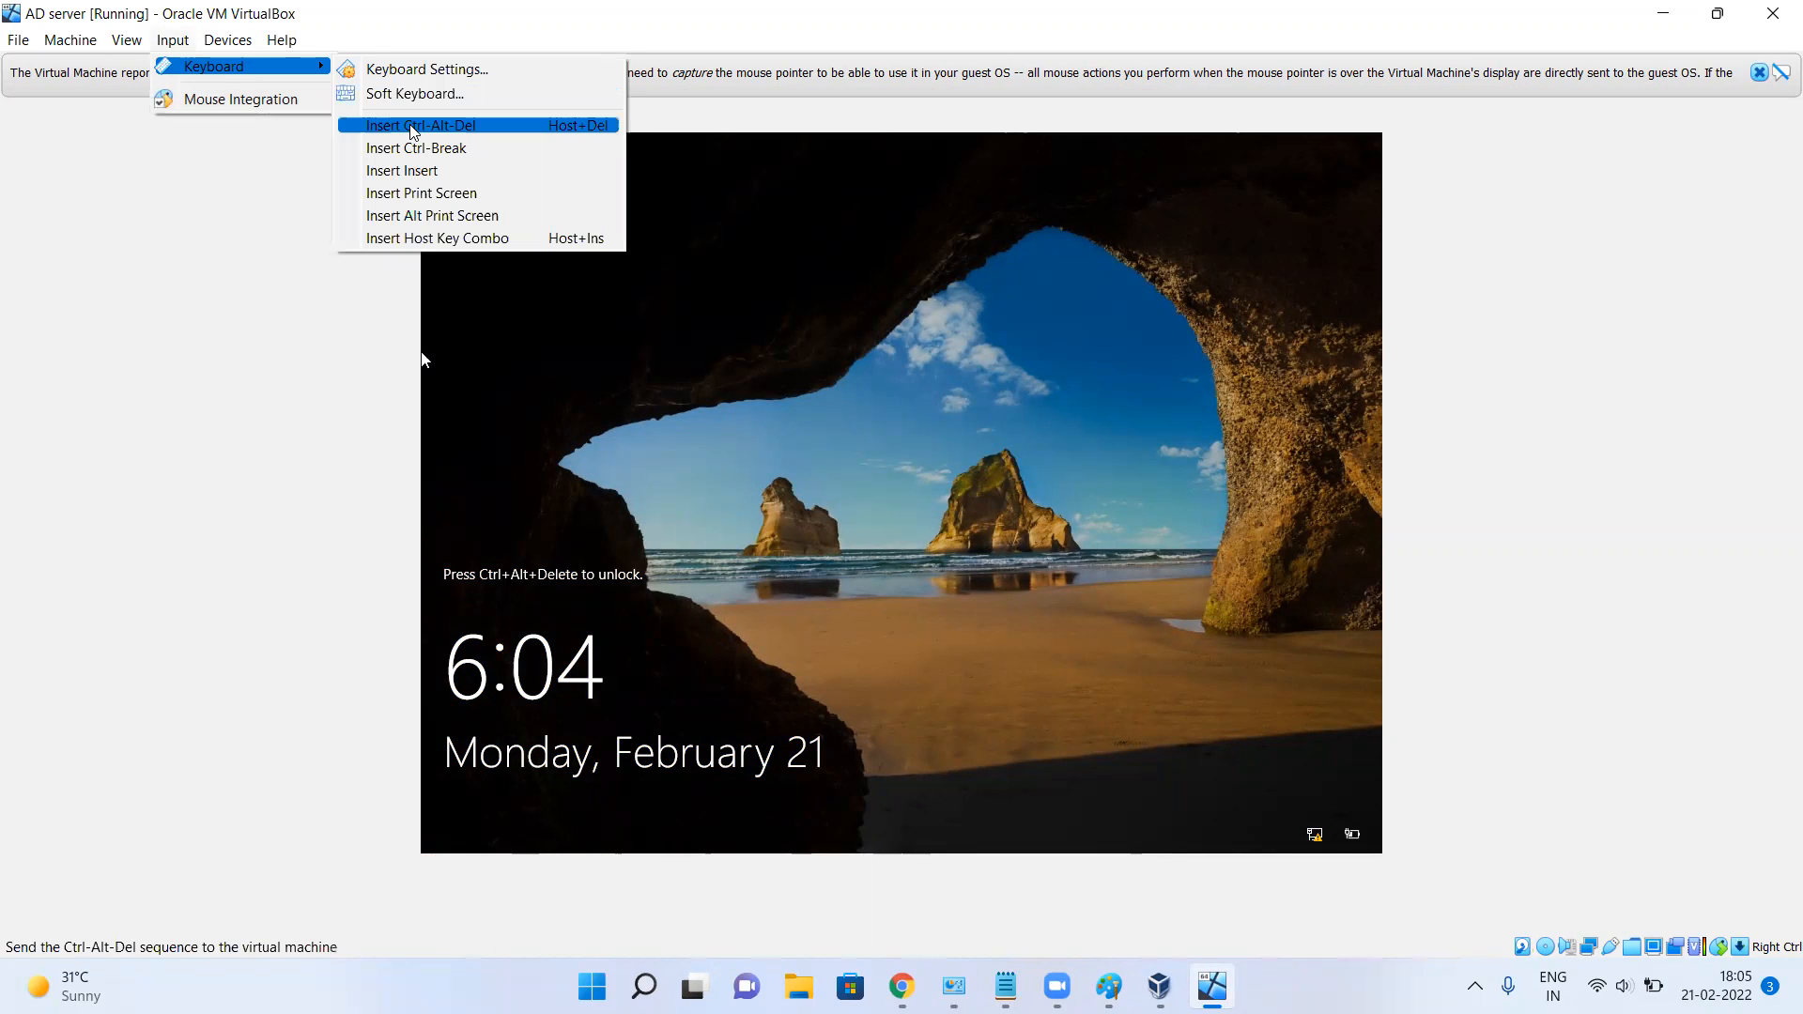
pyautogui.click(413, 128)
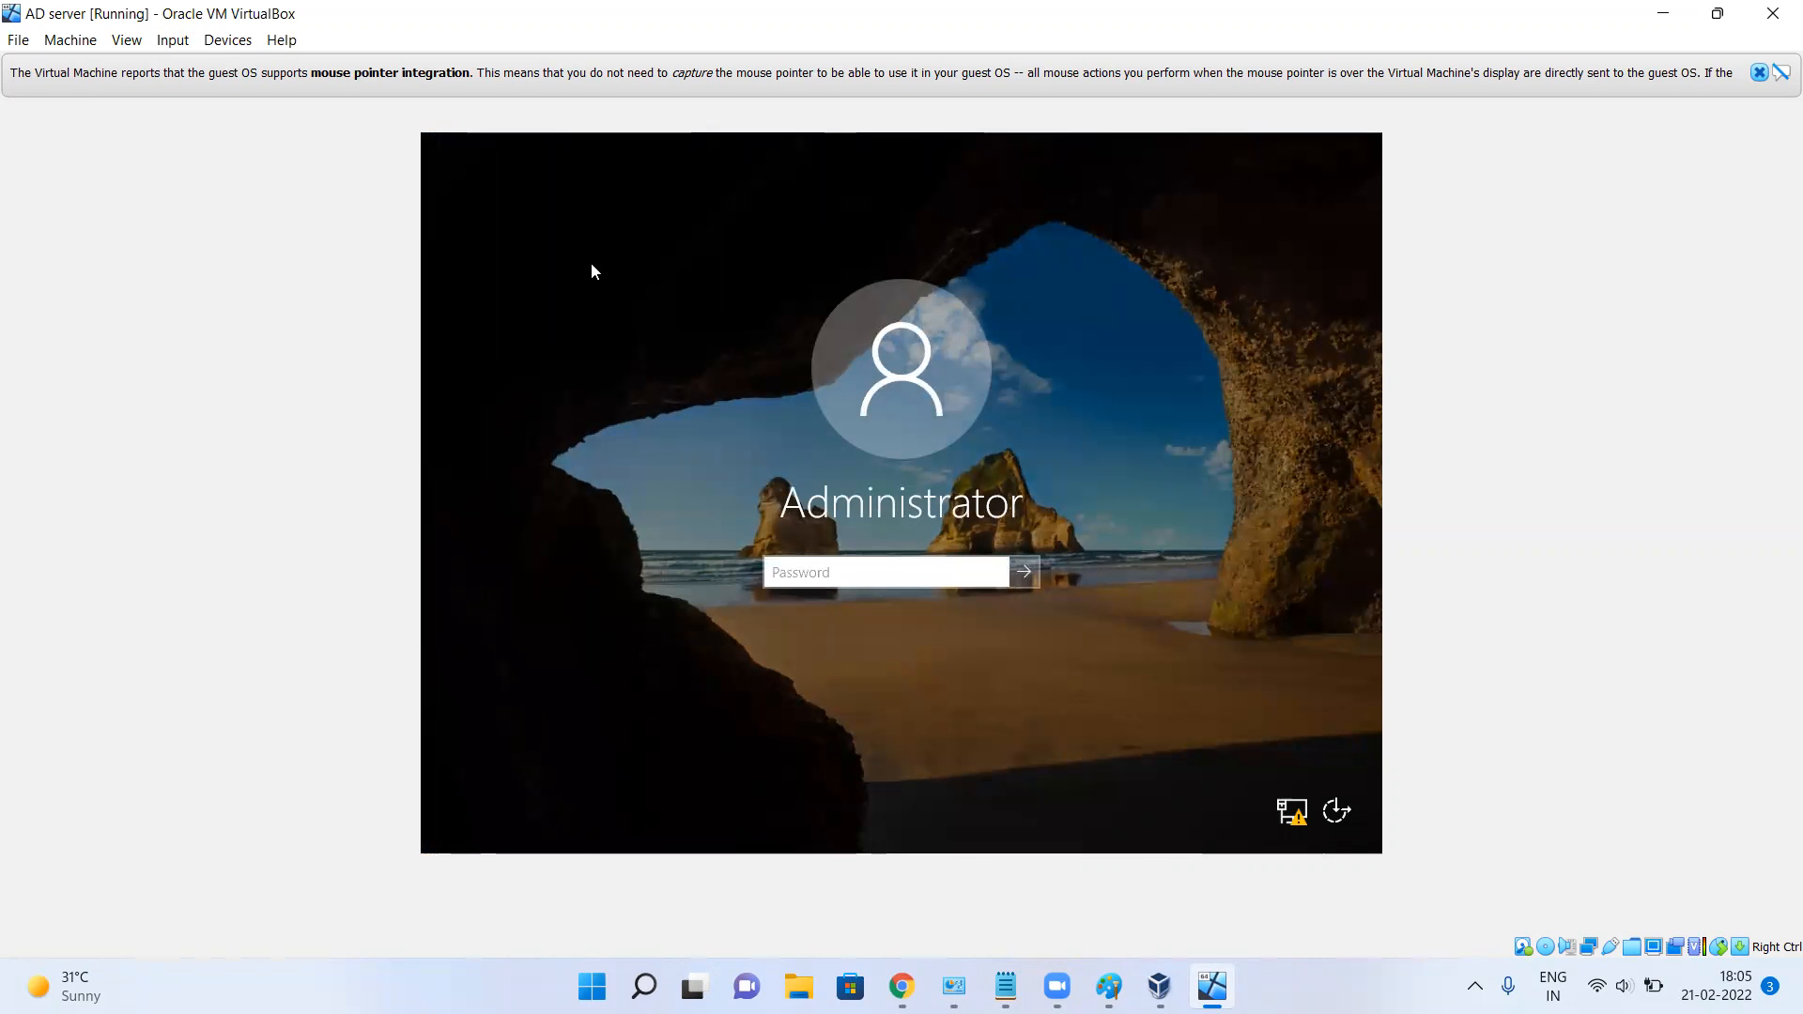
# Enter the Administrator password at the sign-in screen and submit it.
pyautogui.write('•••••')
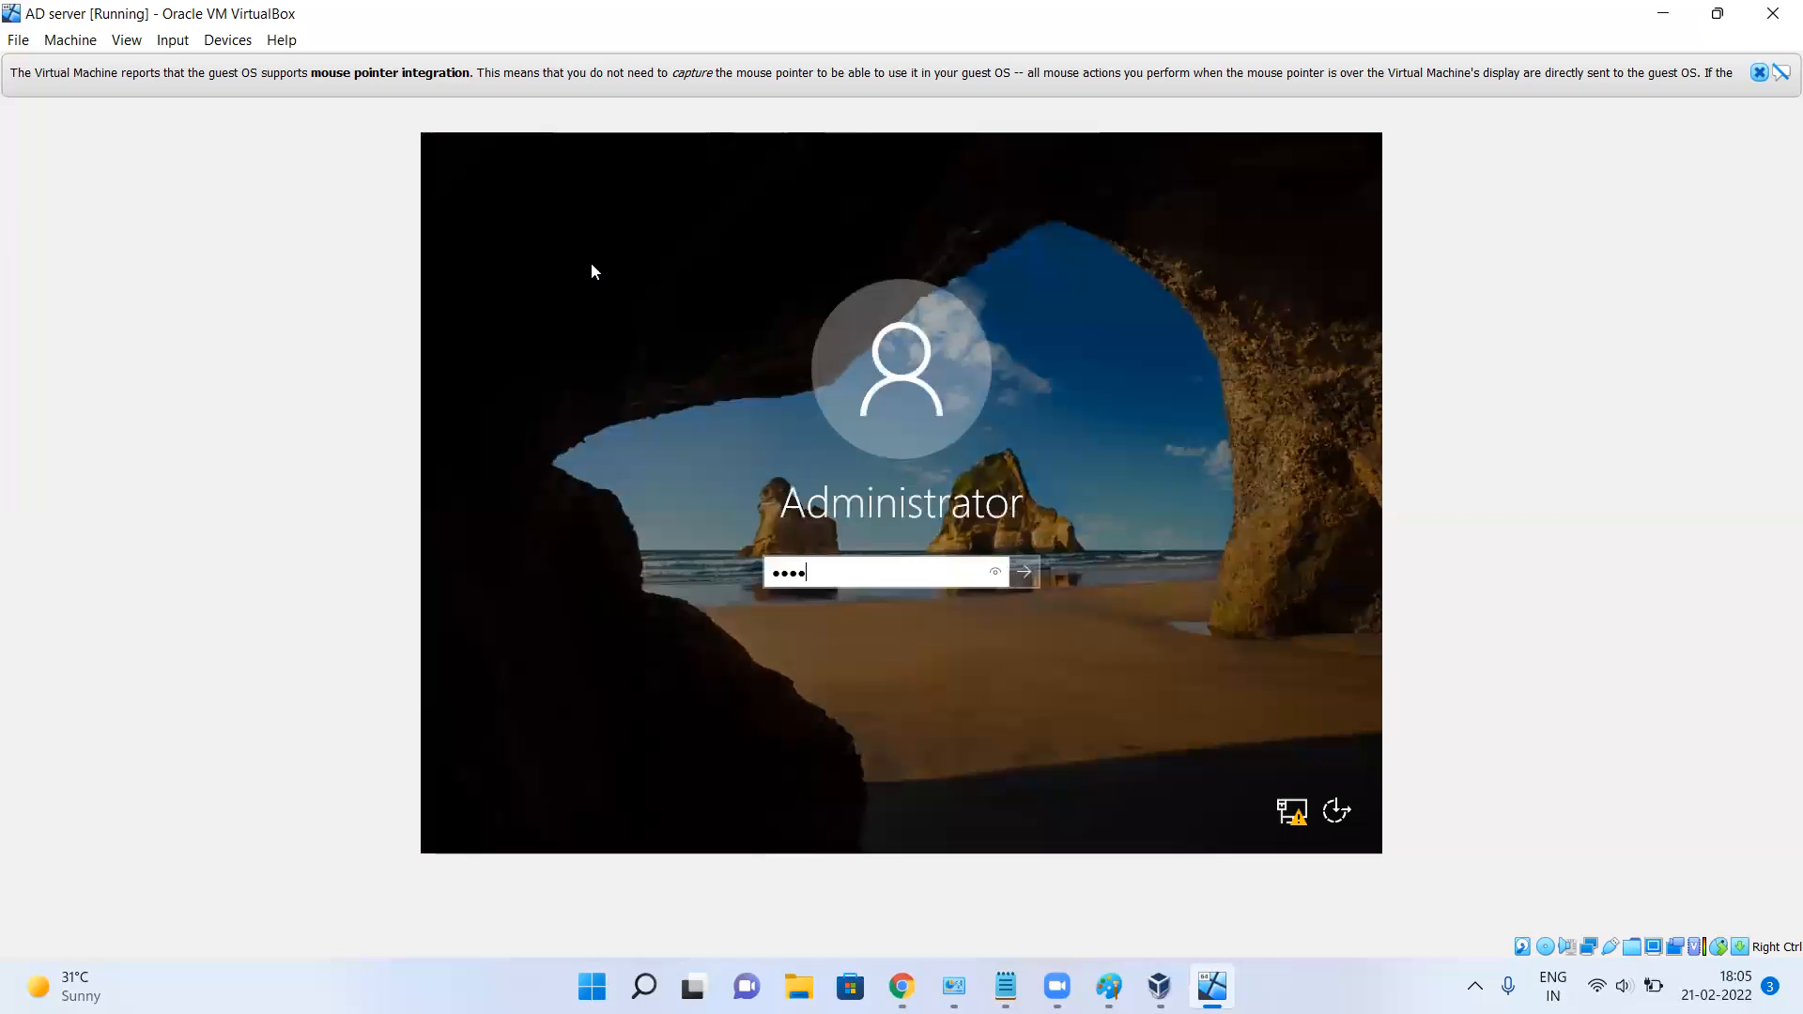
pyautogui.write('••••')
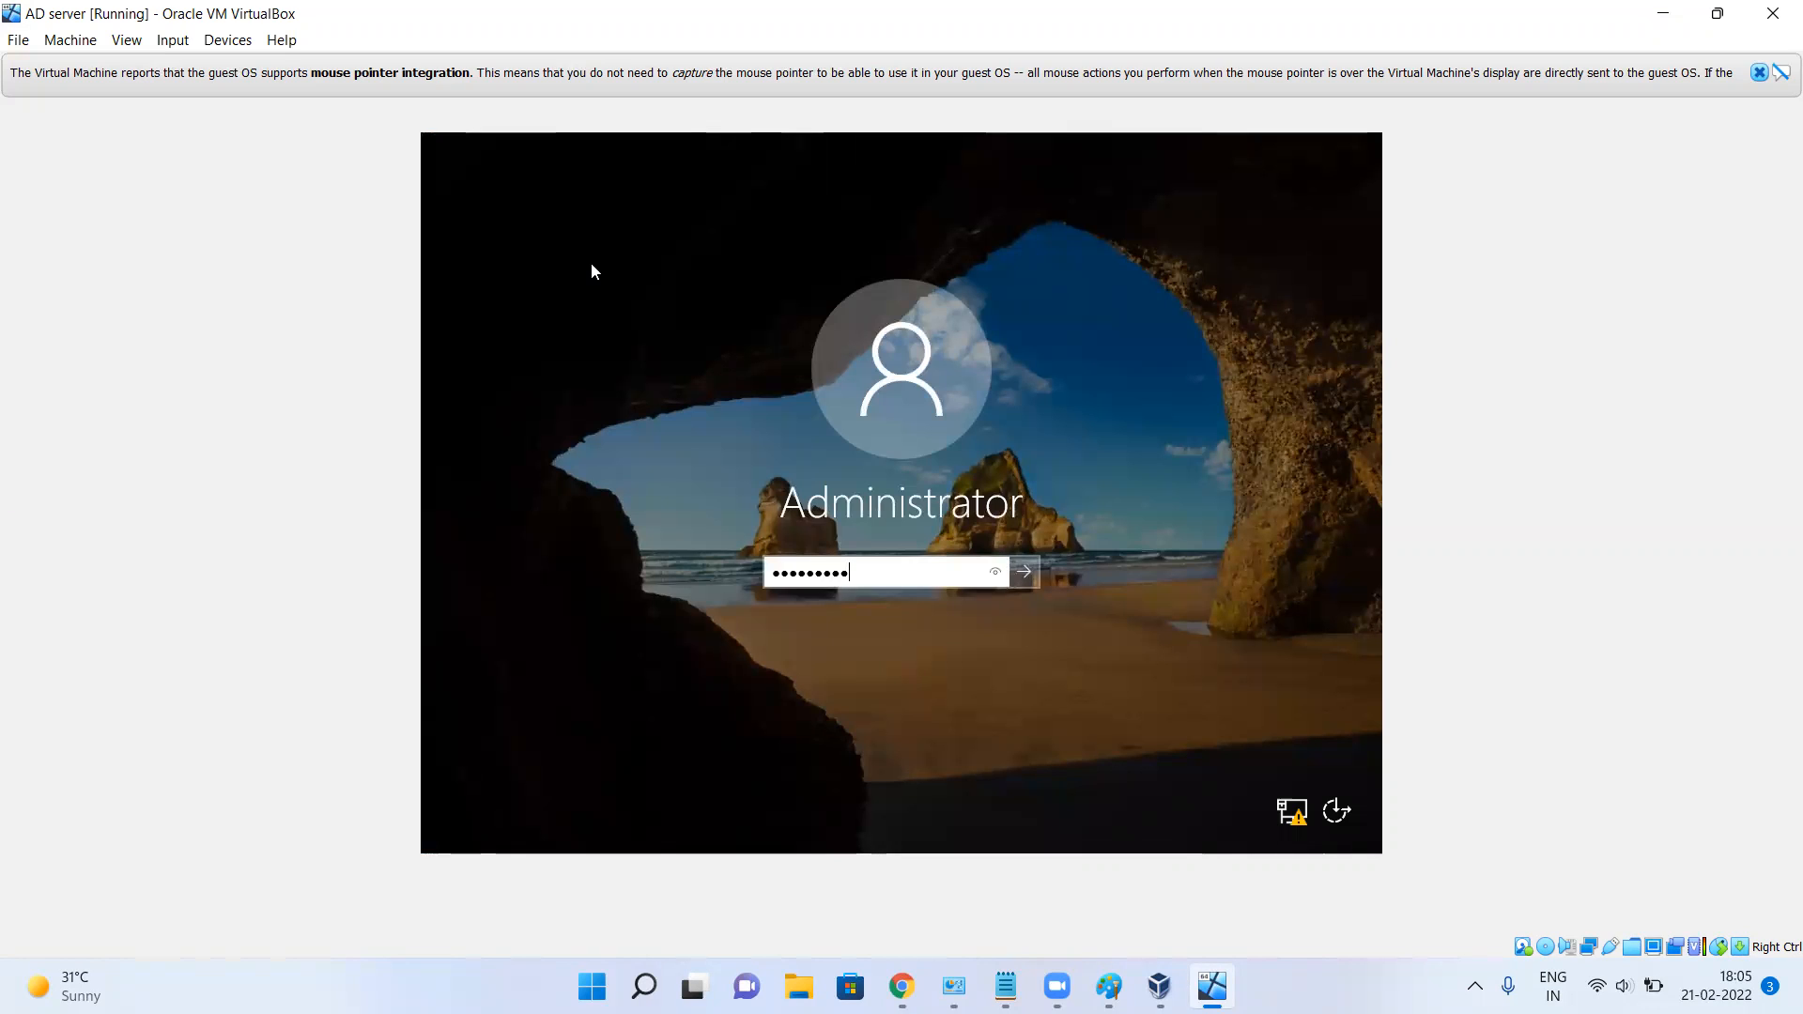
pyautogui.press('Return')
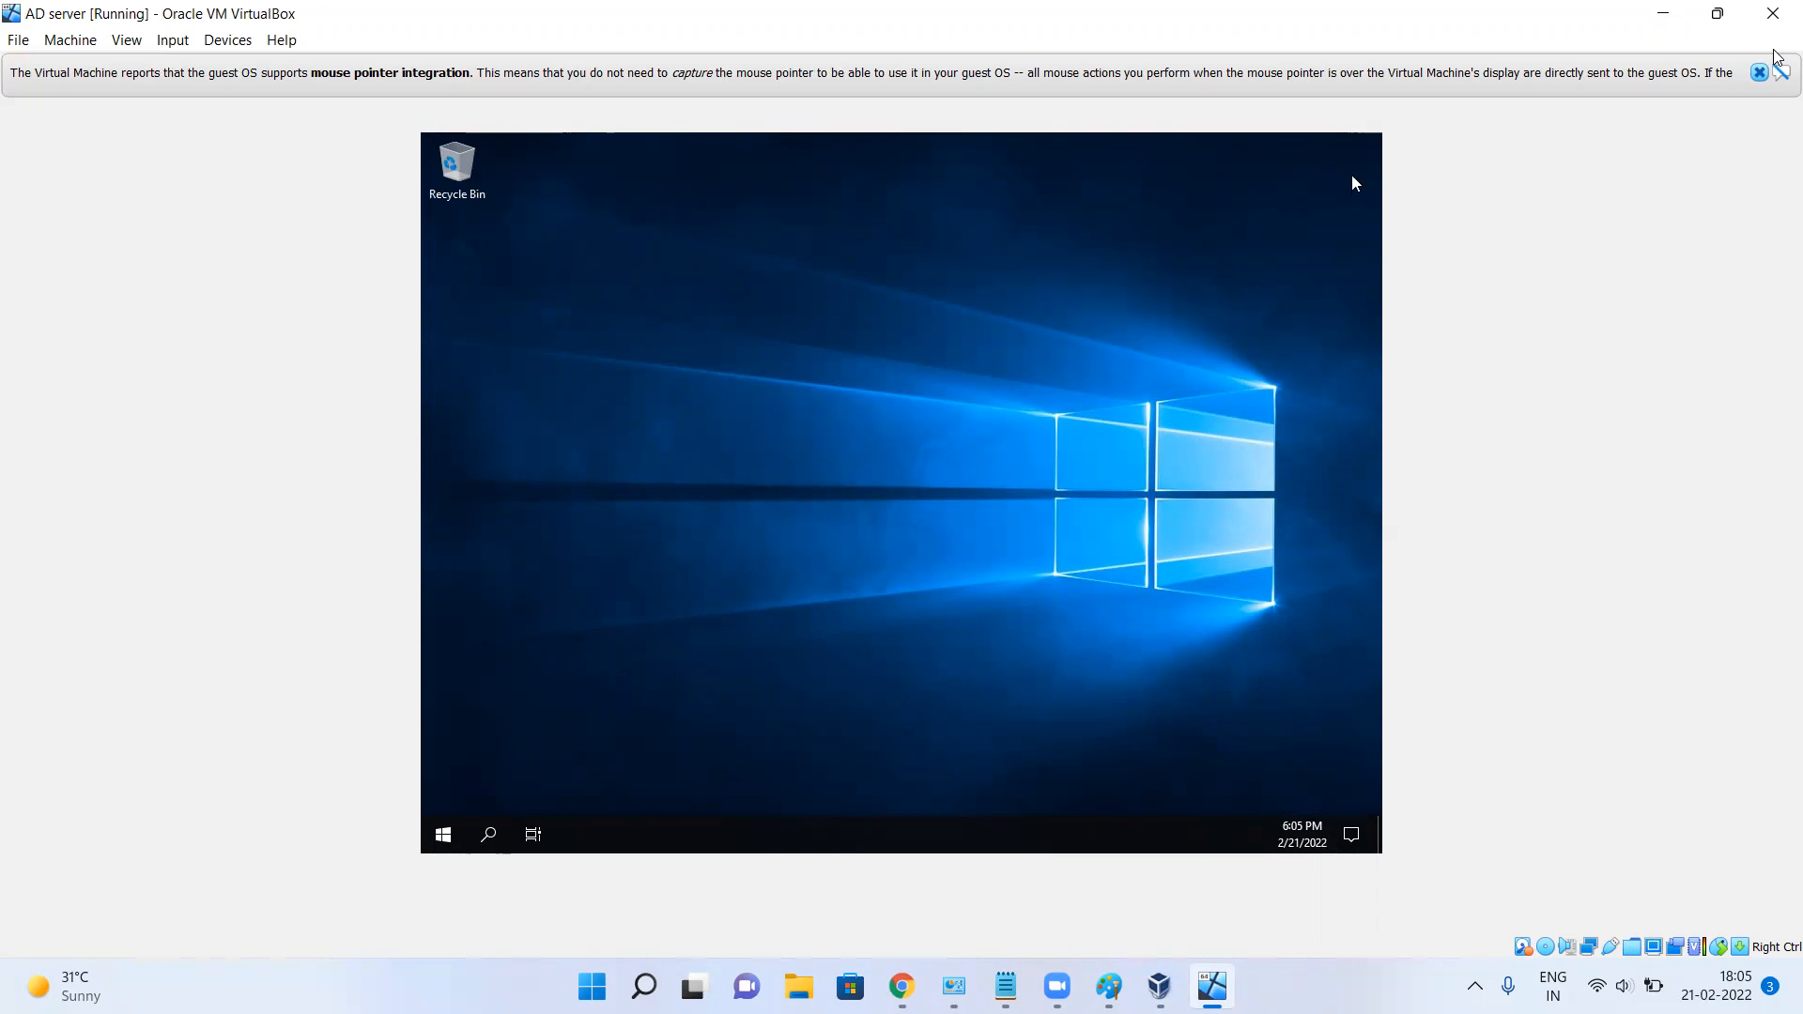
# Dismiss the pointer notice, refresh the guest desktop twice, and close the Windows Admin Center pop-up.
pyautogui.click(1759, 73)
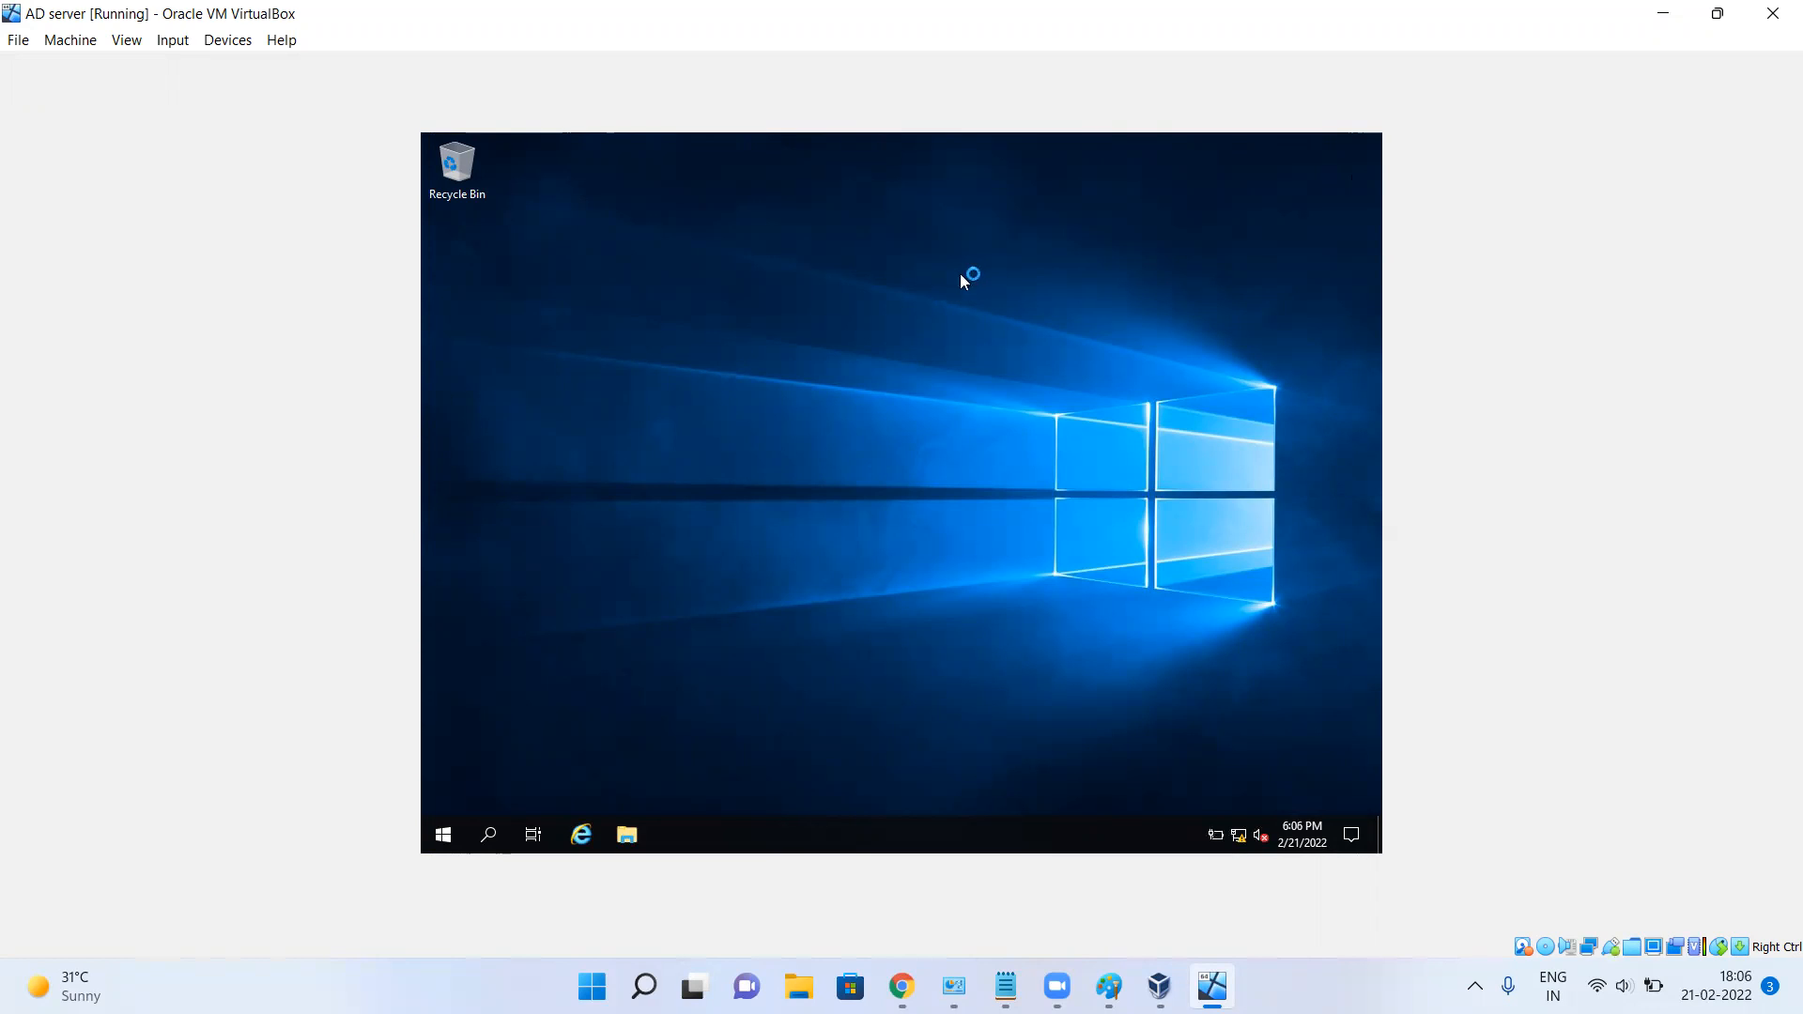
pyautogui.rightClick(888, 286)
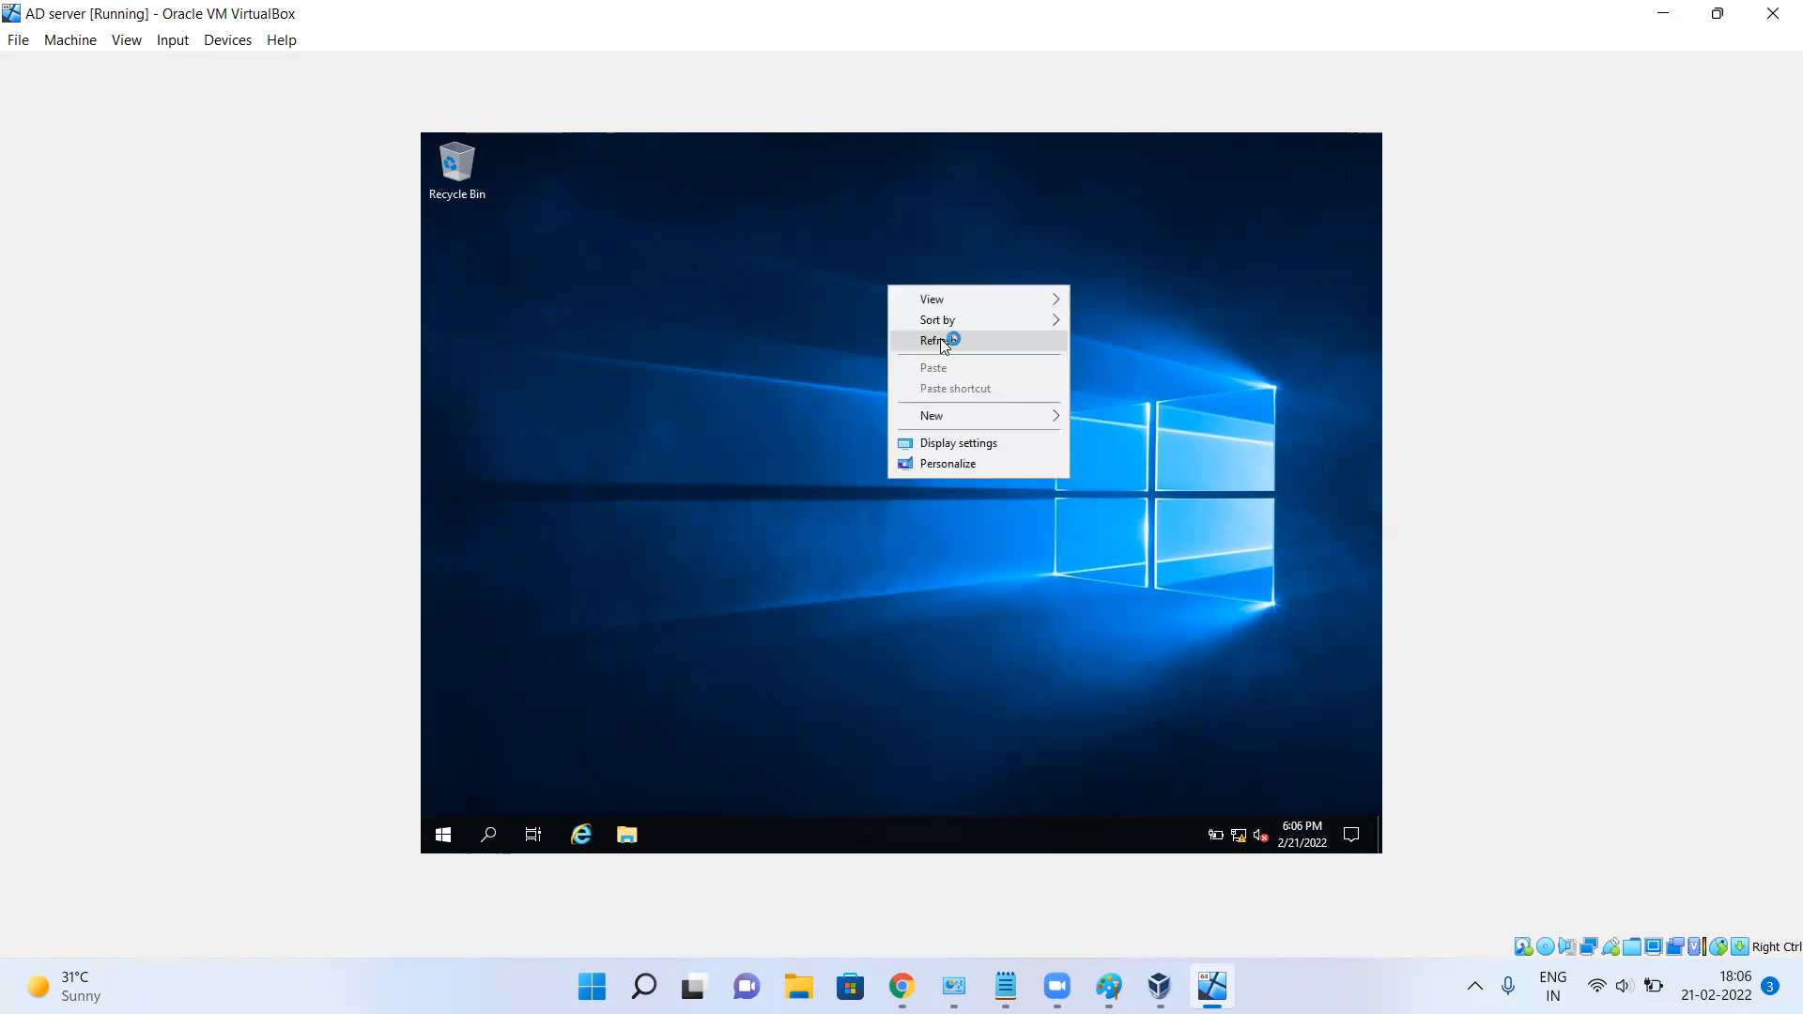
pyautogui.click(943, 342)
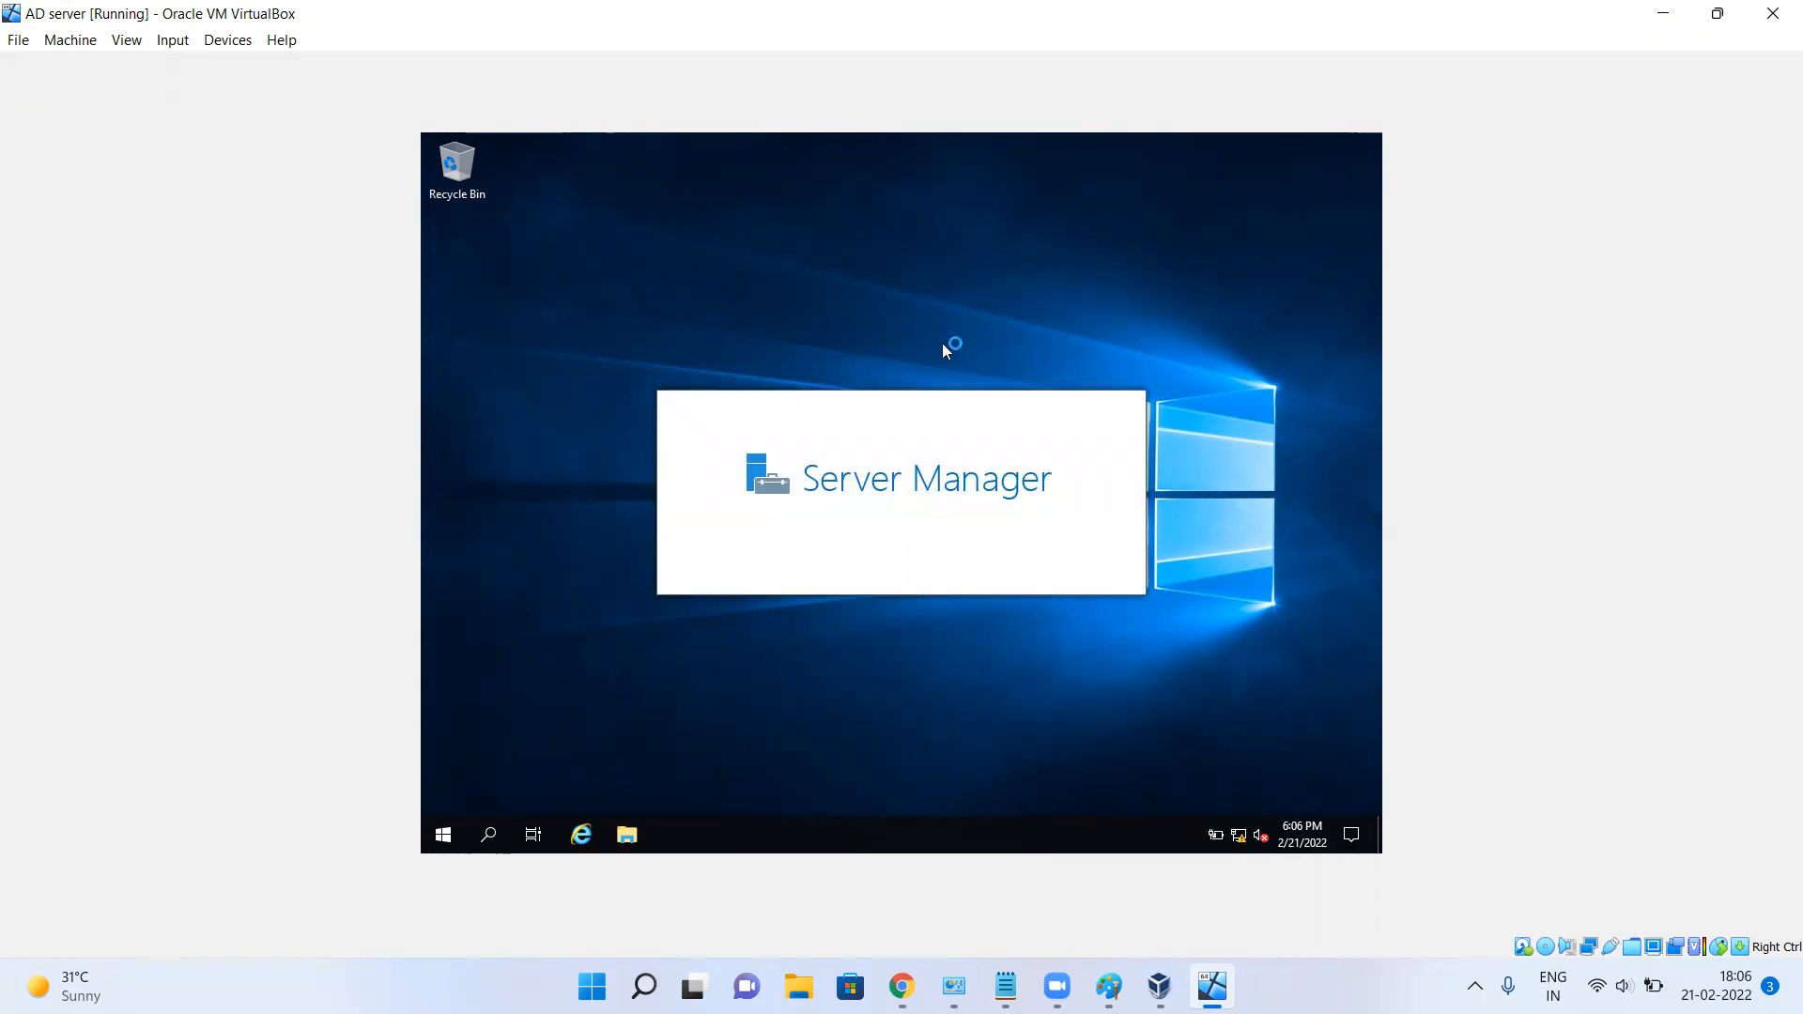
pyautogui.rightClick(993, 253)
pyautogui.click(1045, 309)
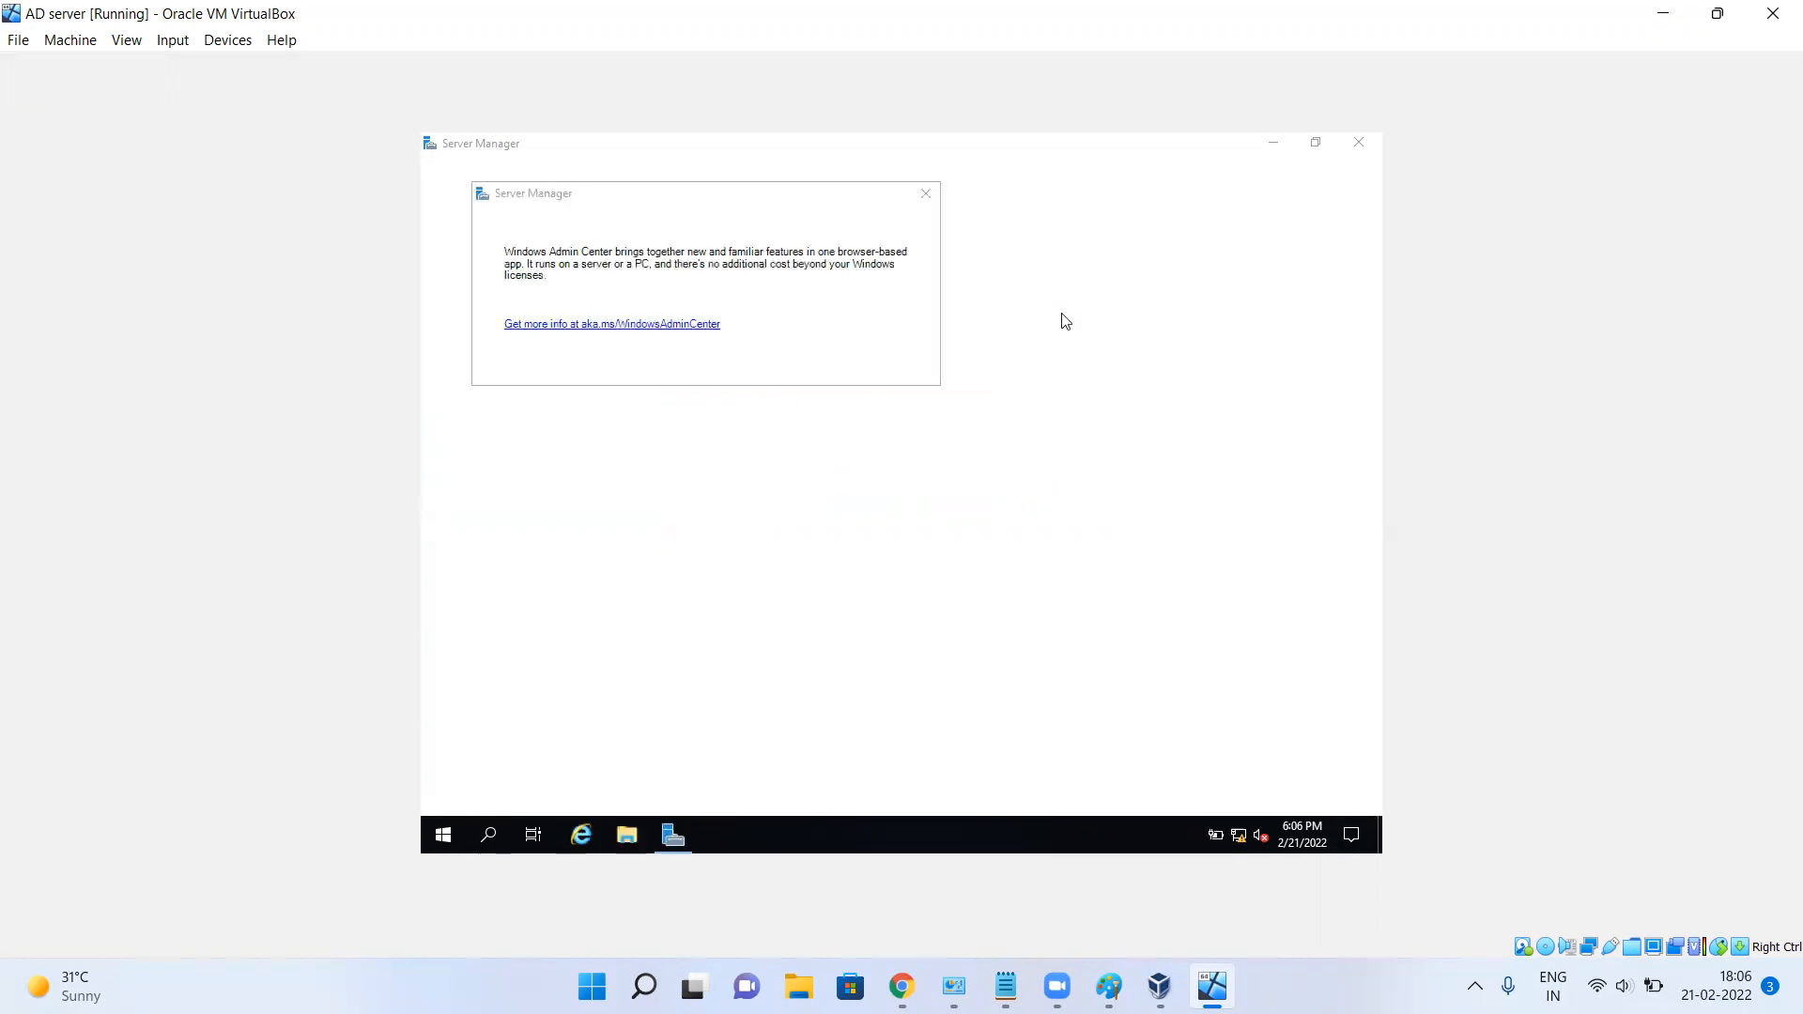
pyautogui.click(926, 195)
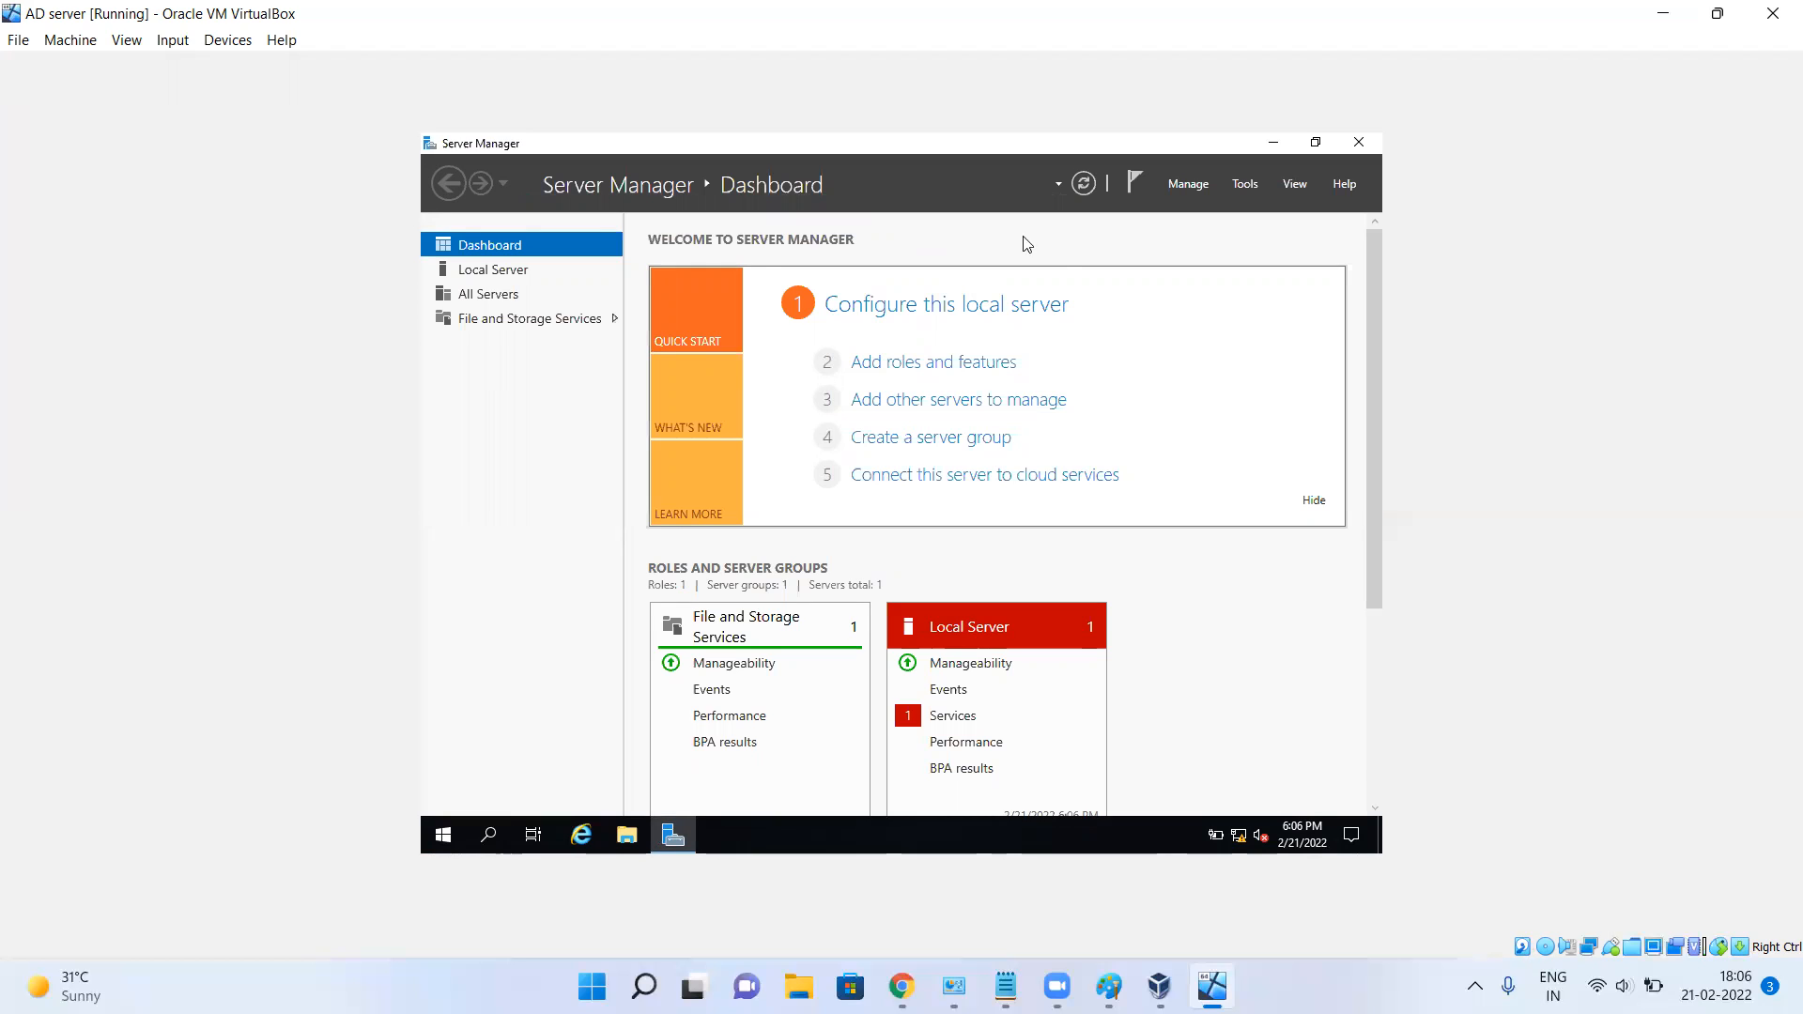
# Change the computer name to ADServer from Local Server properties and acknowledge the restart notice.
pyautogui.click(494, 272)
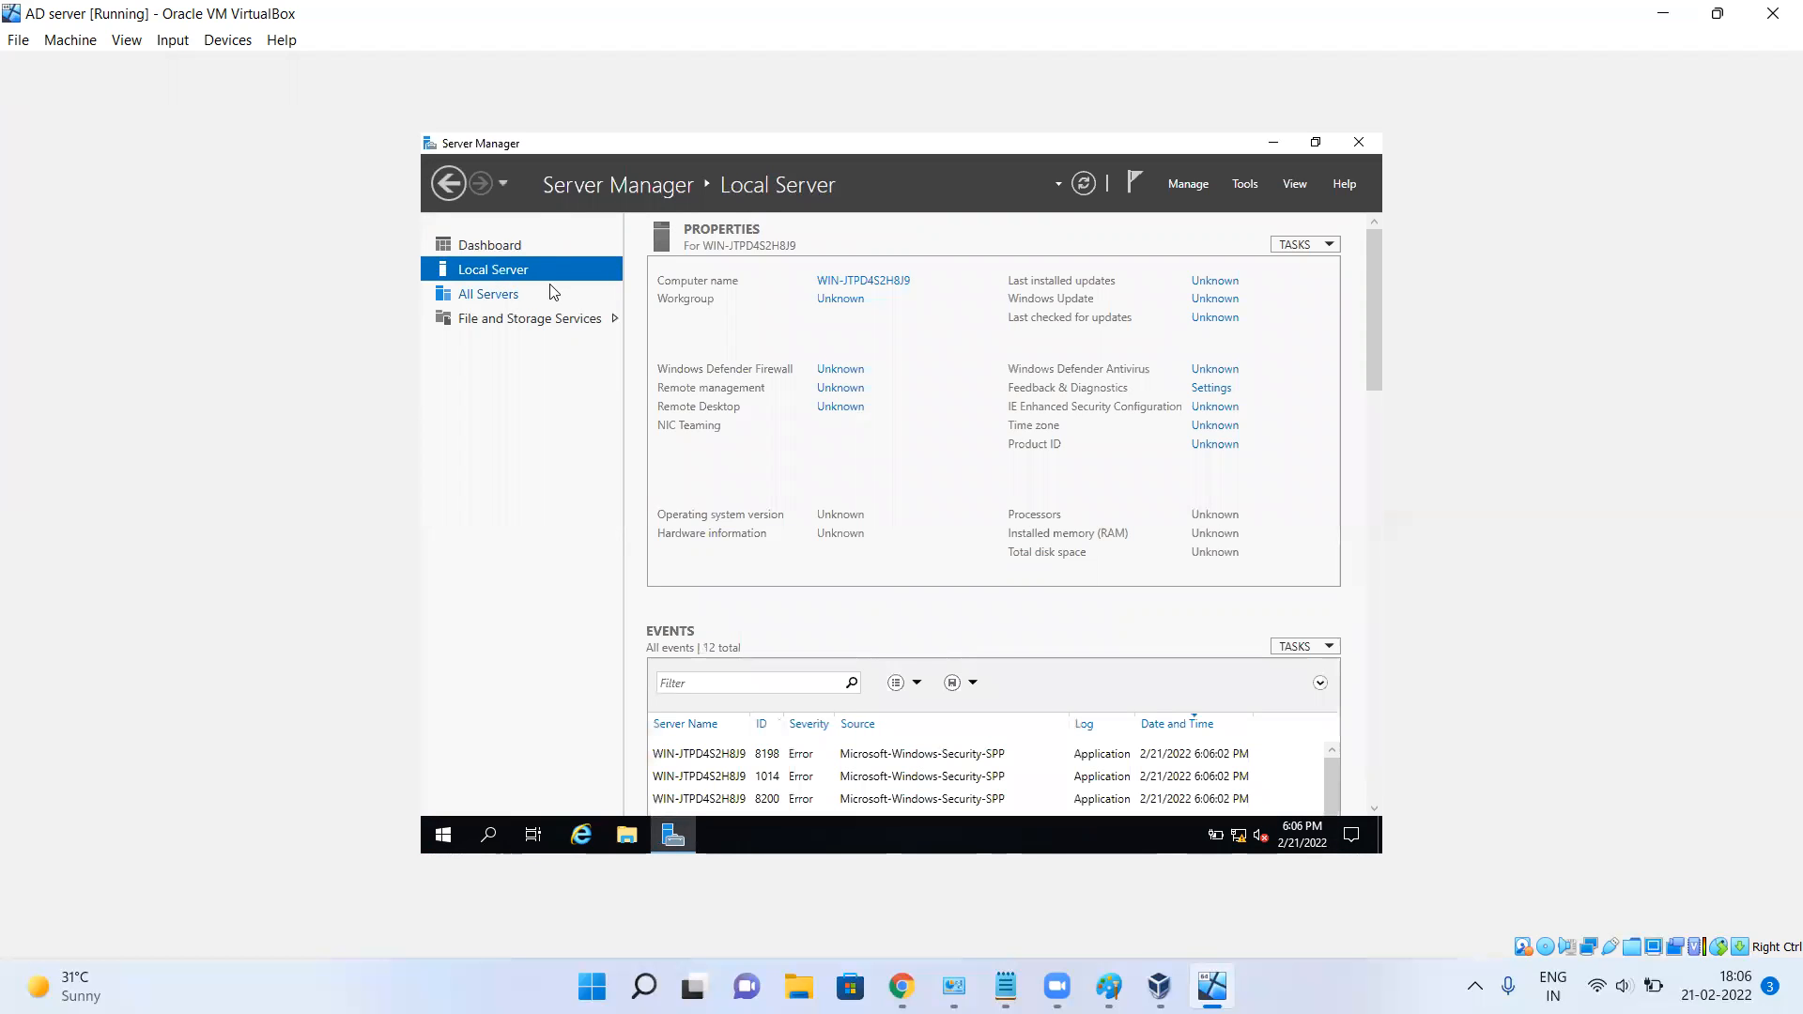
pyautogui.click(875, 287)
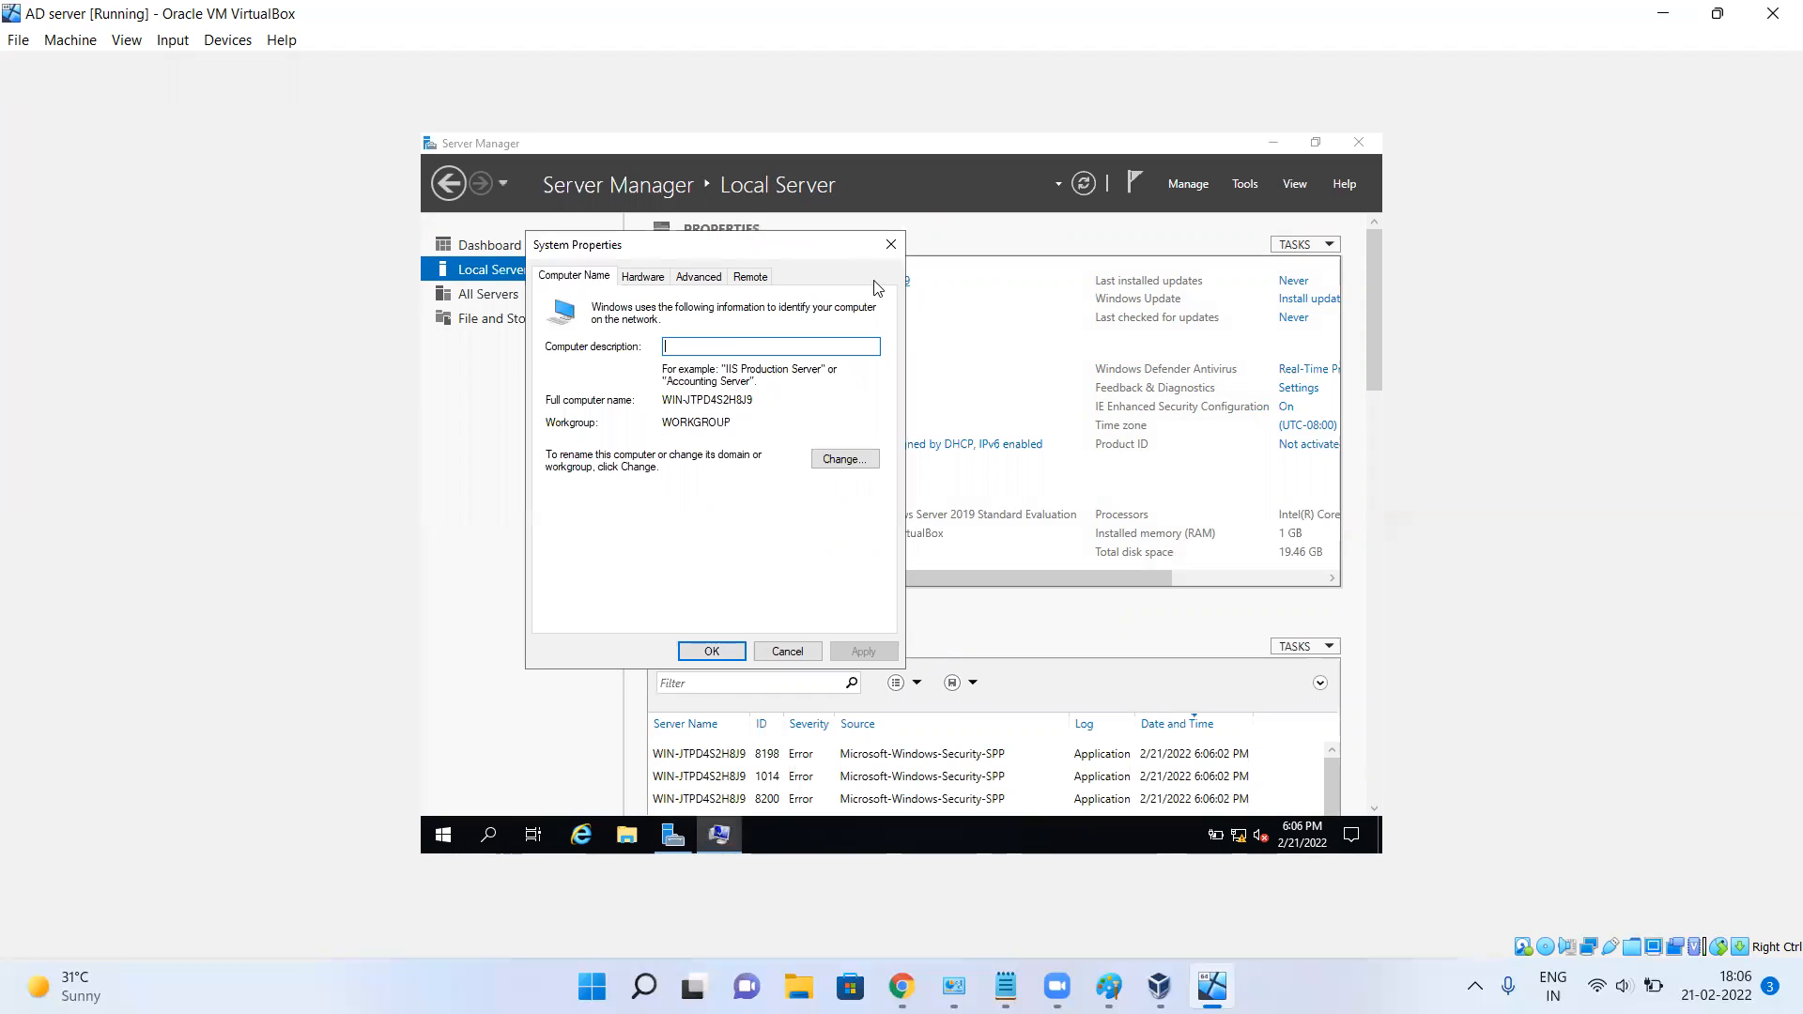
pyautogui.click(845, 459)
pyautogui.click(704, 385)
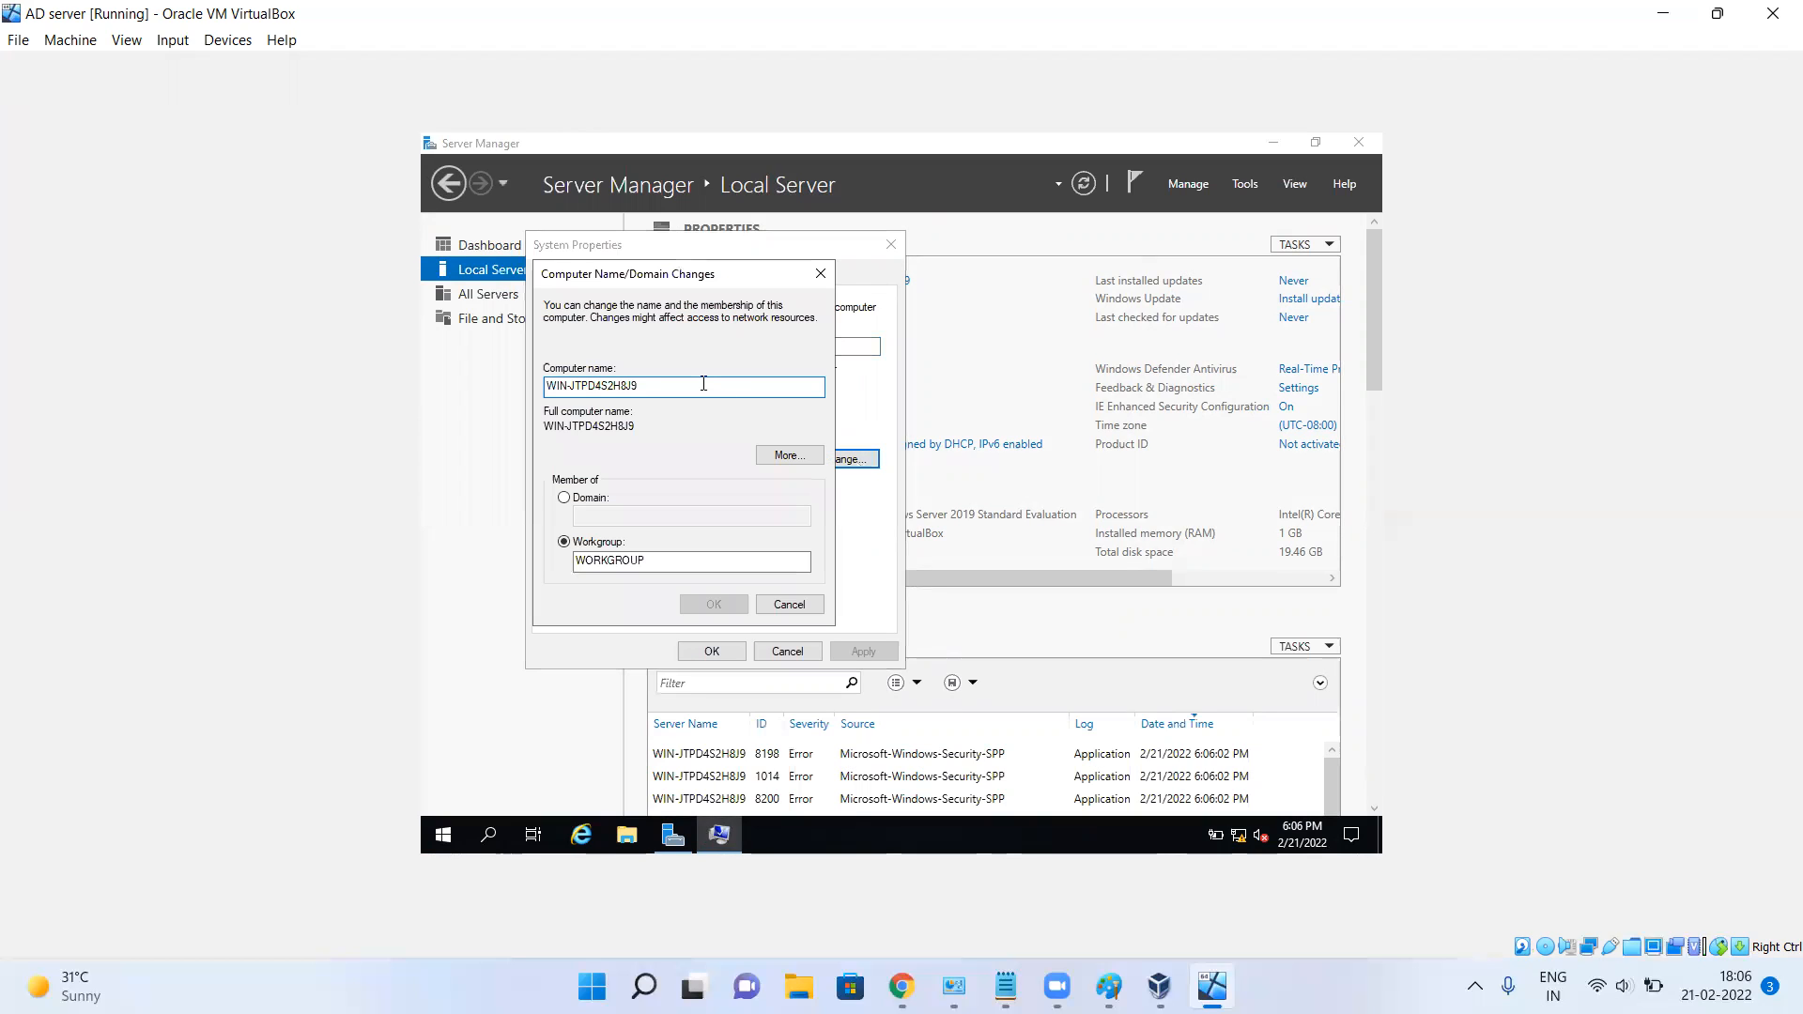
pyautogui.hotkey('ctrl', 'a')
pyautogui.write('A')
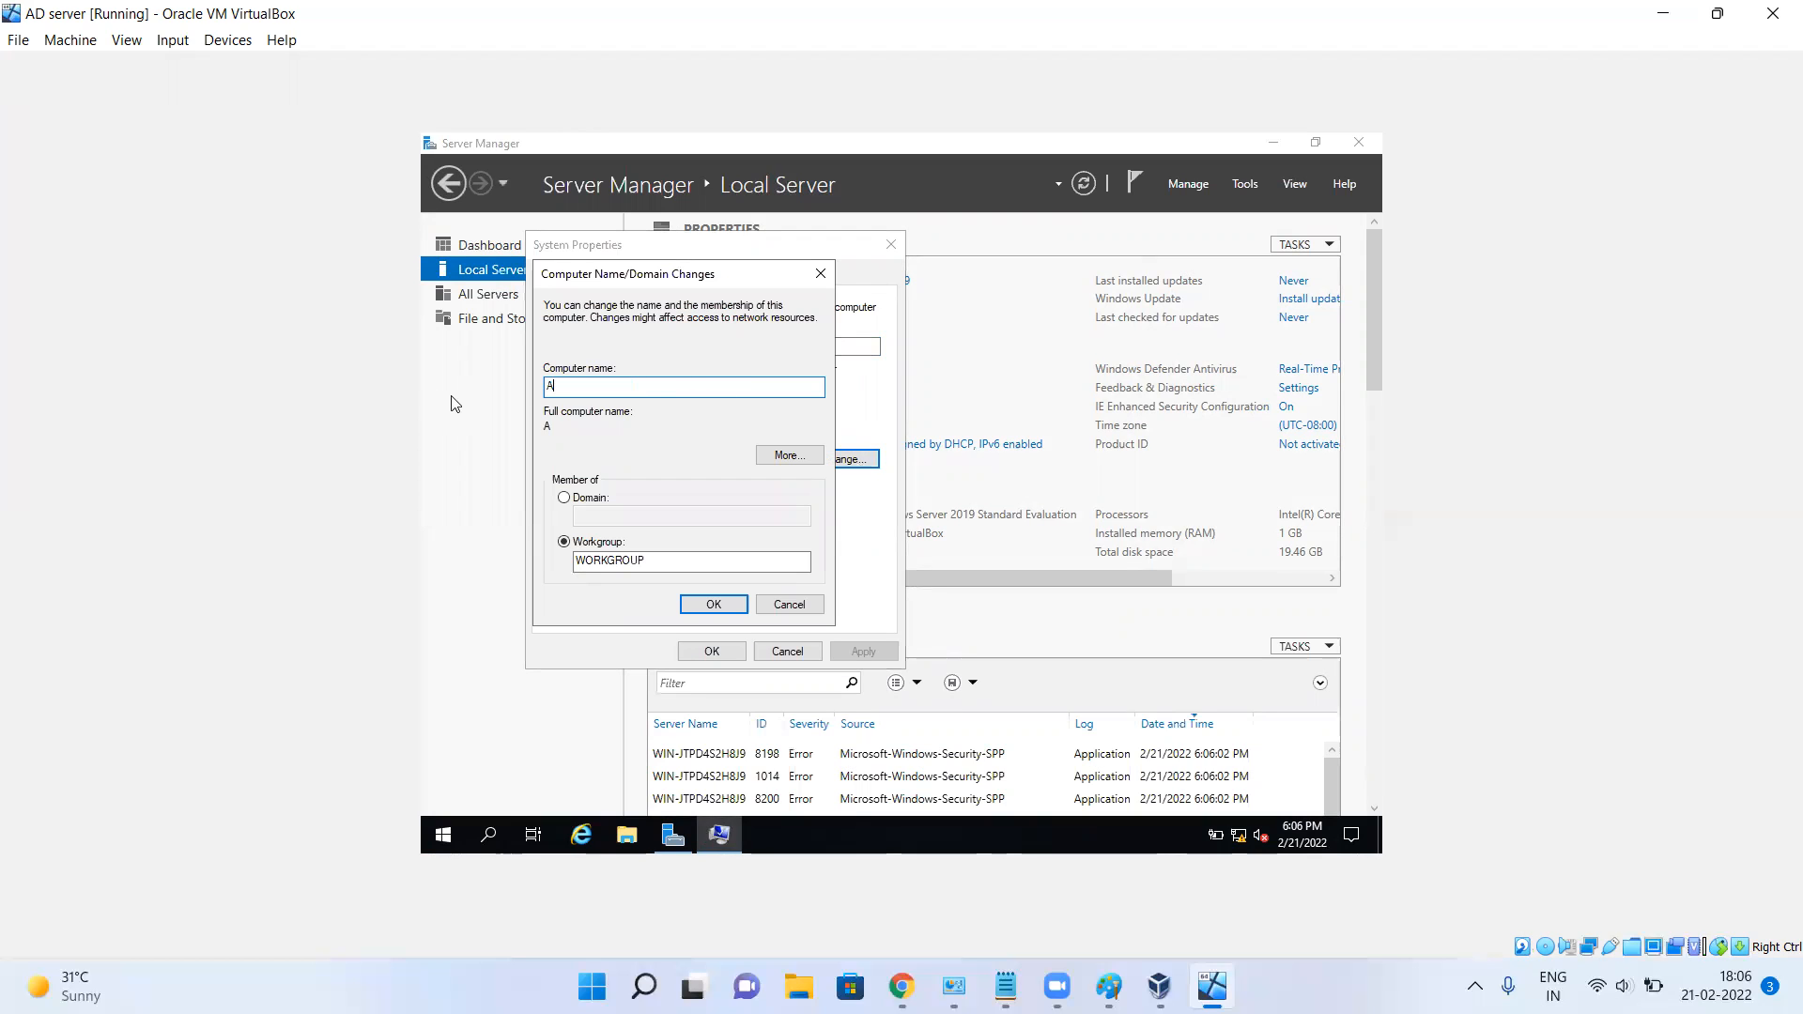
pyautogui.write('DServer')
pyautogui.click(695, 610)
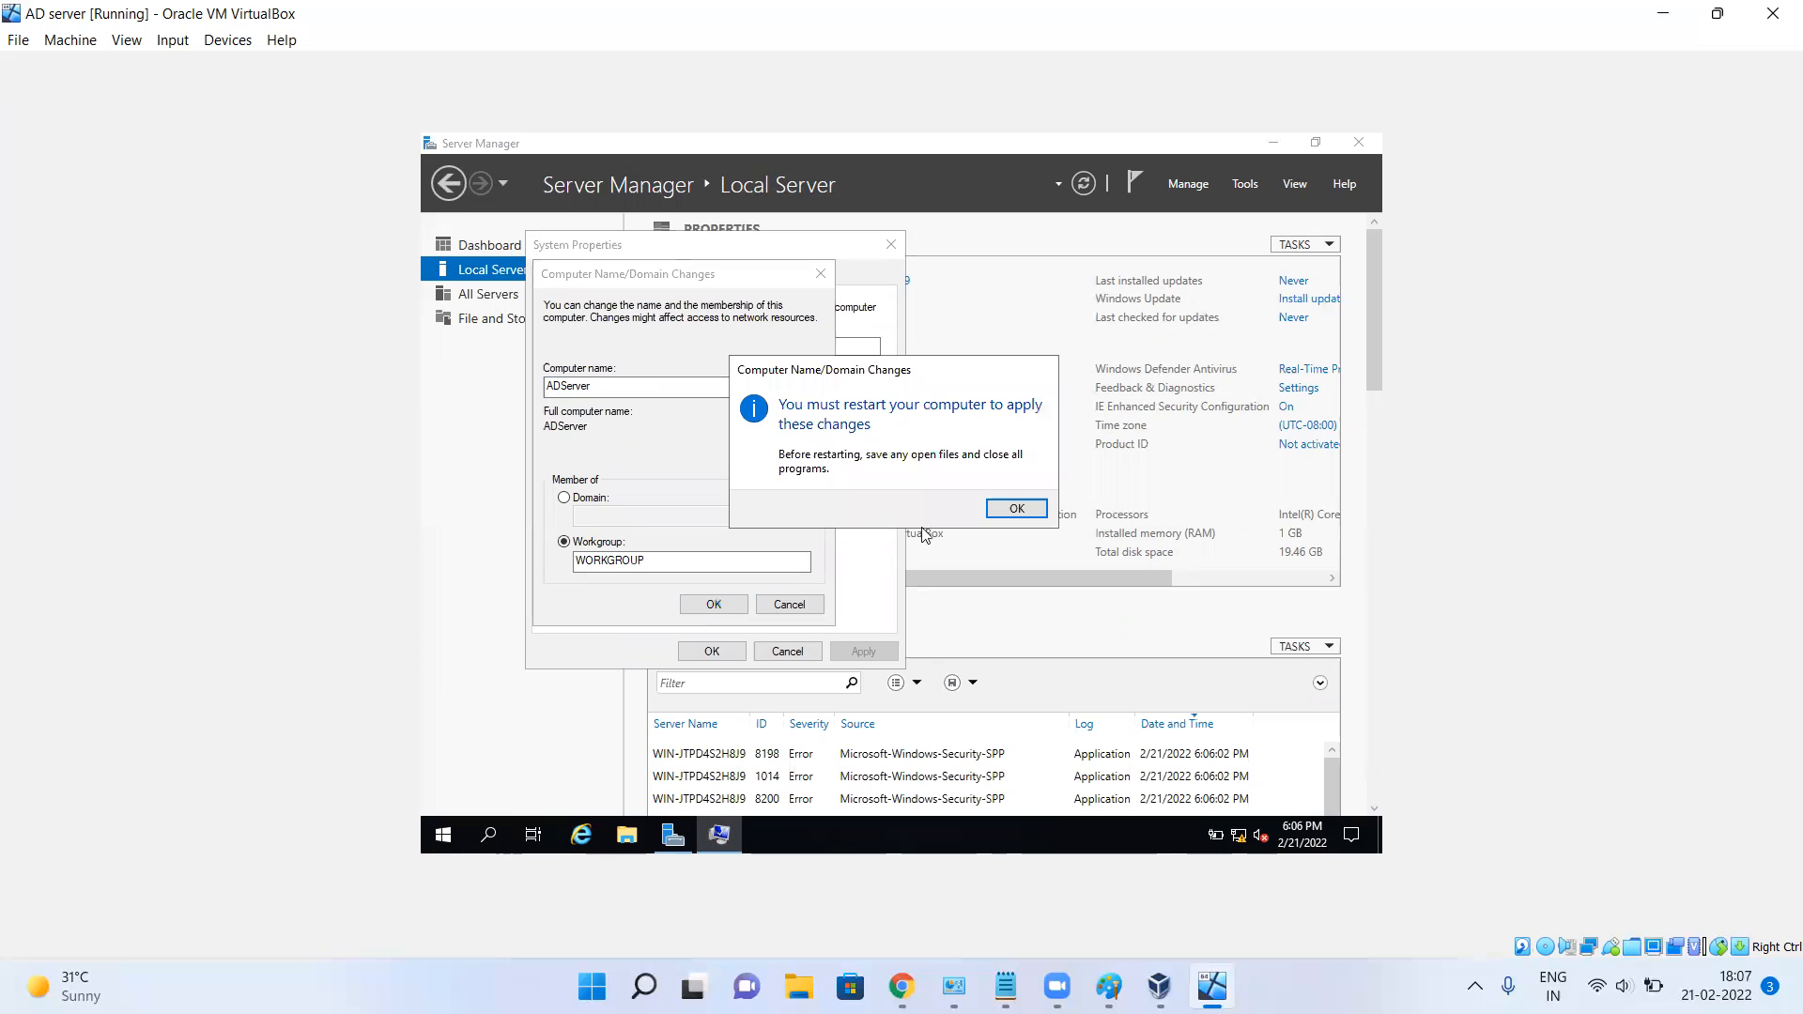
pyautogui.click(1009, 514)
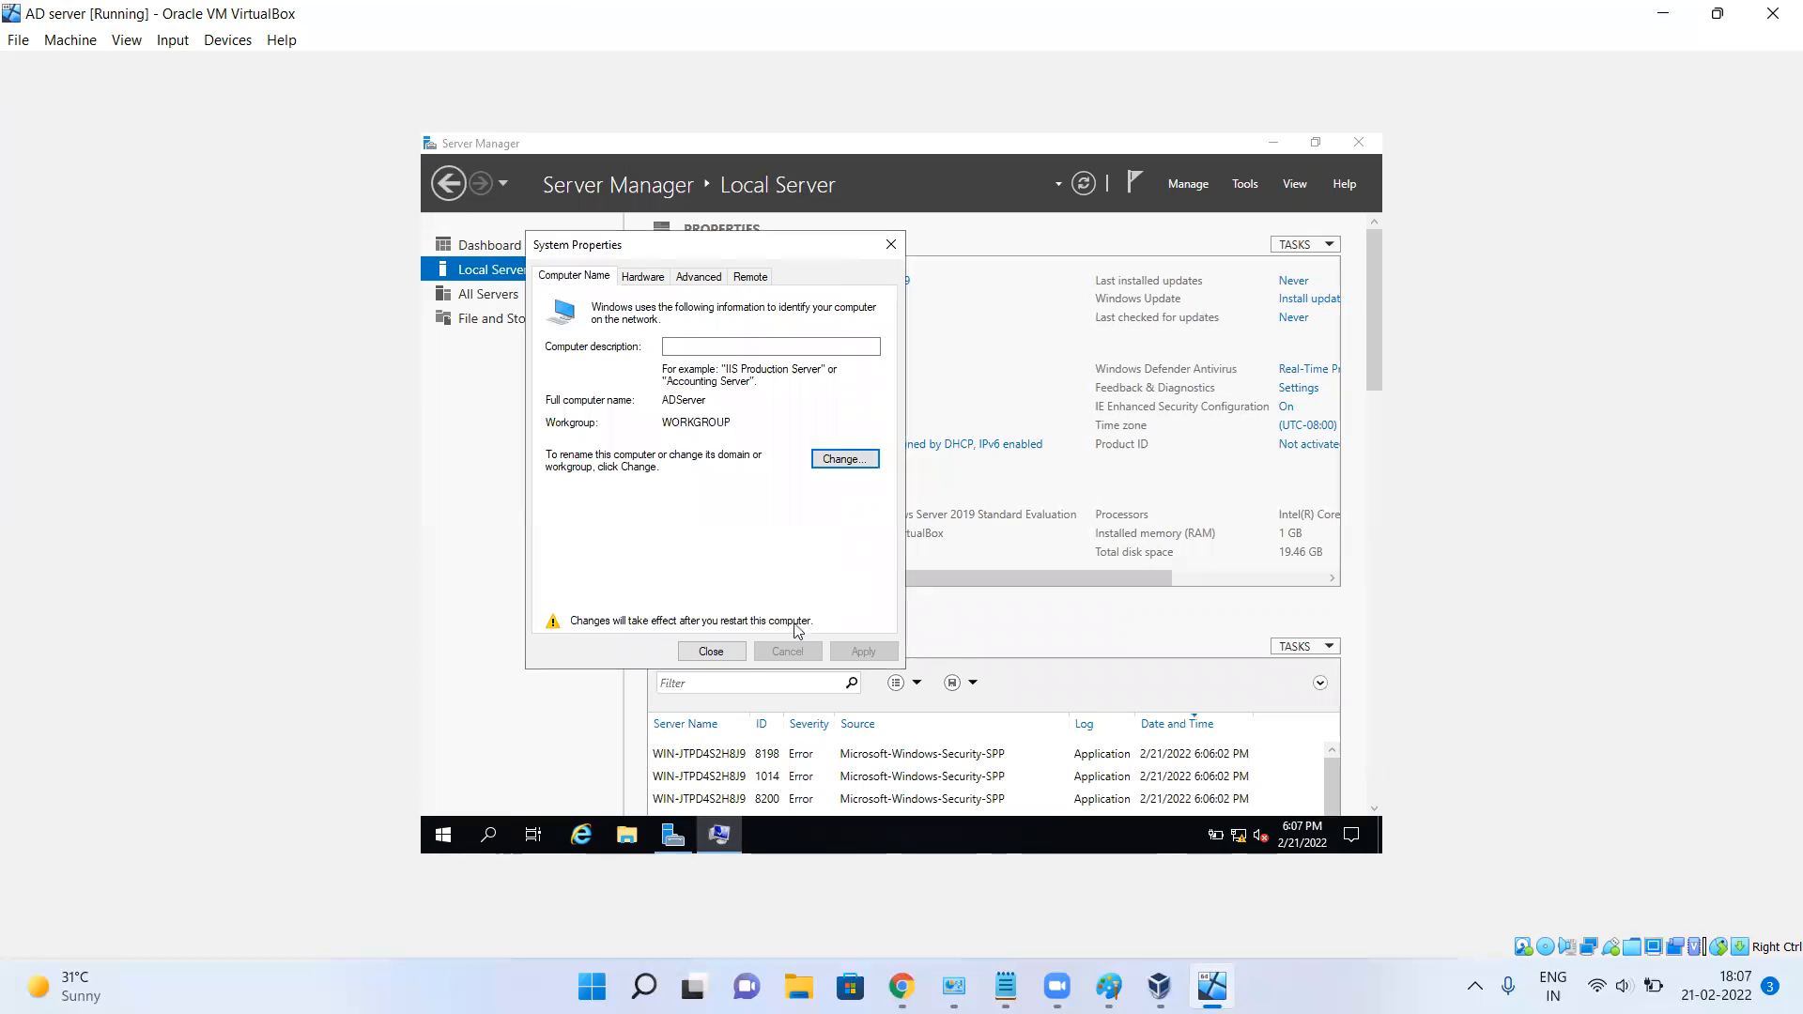
# Postpone the restart and turn off Windows Defender Firewall for the domain network.
pyautogui.click(715, 651)
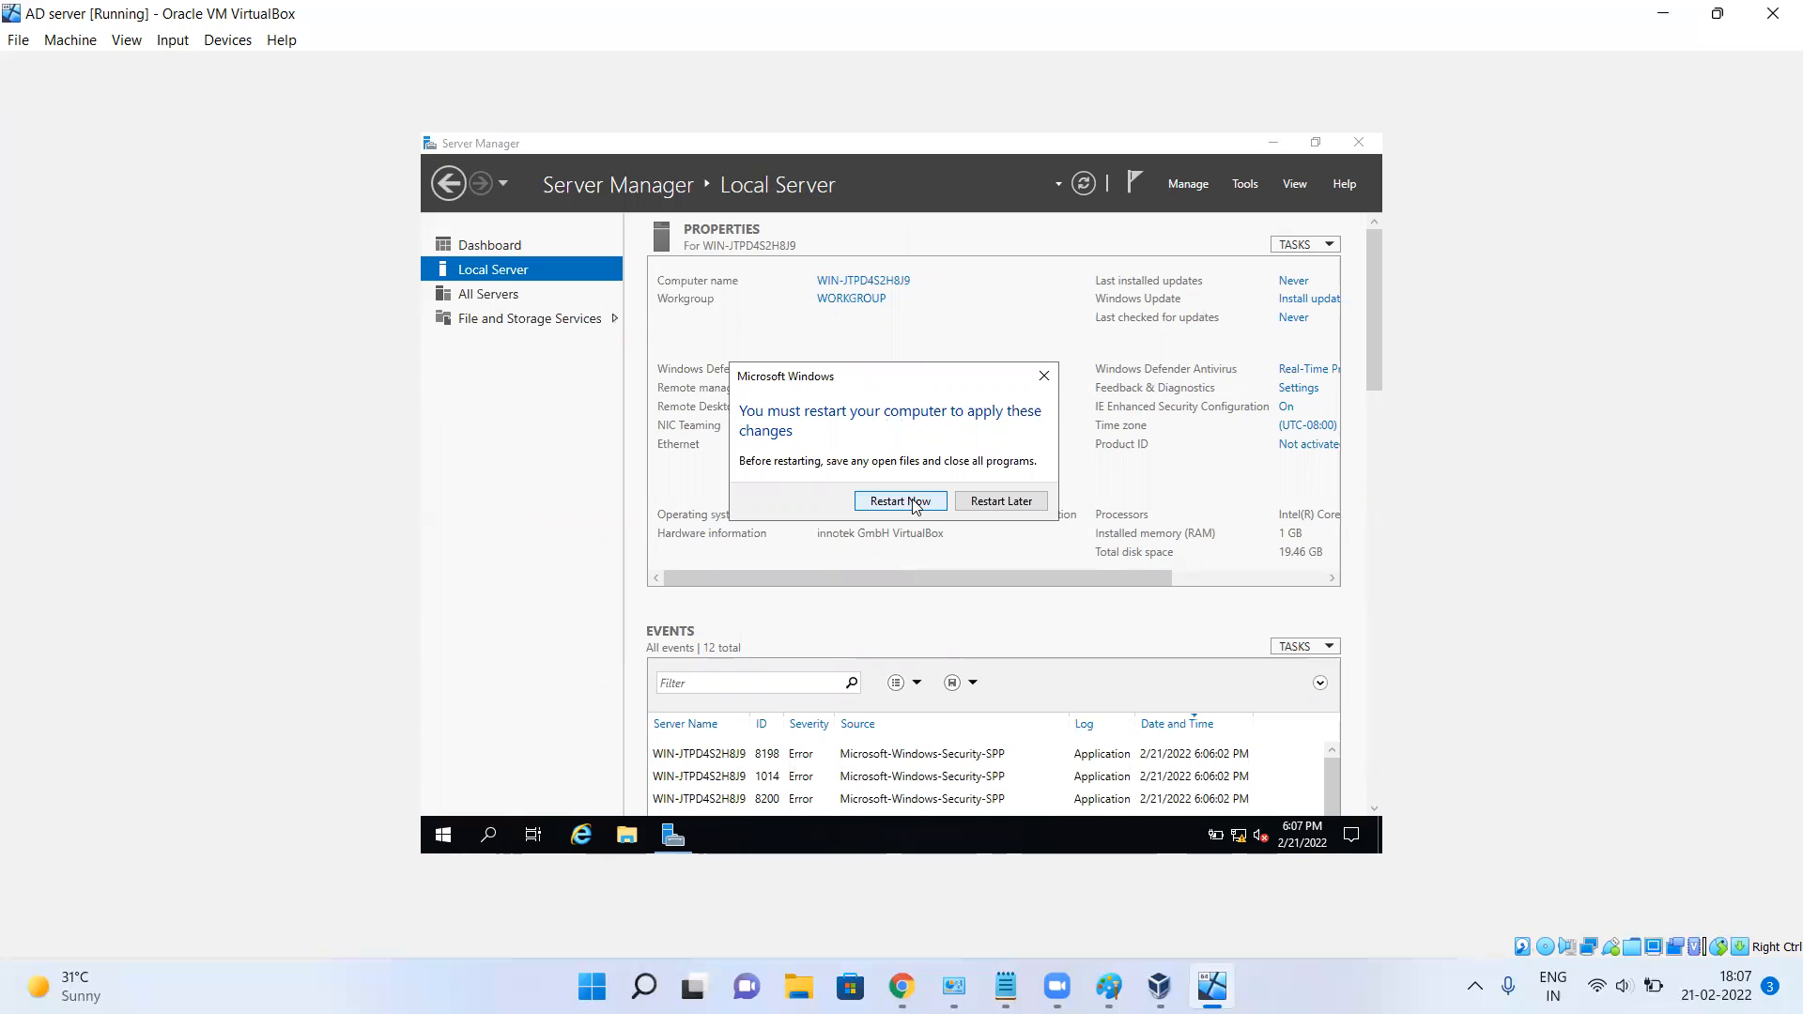
pyautogui.click(1001, 503)
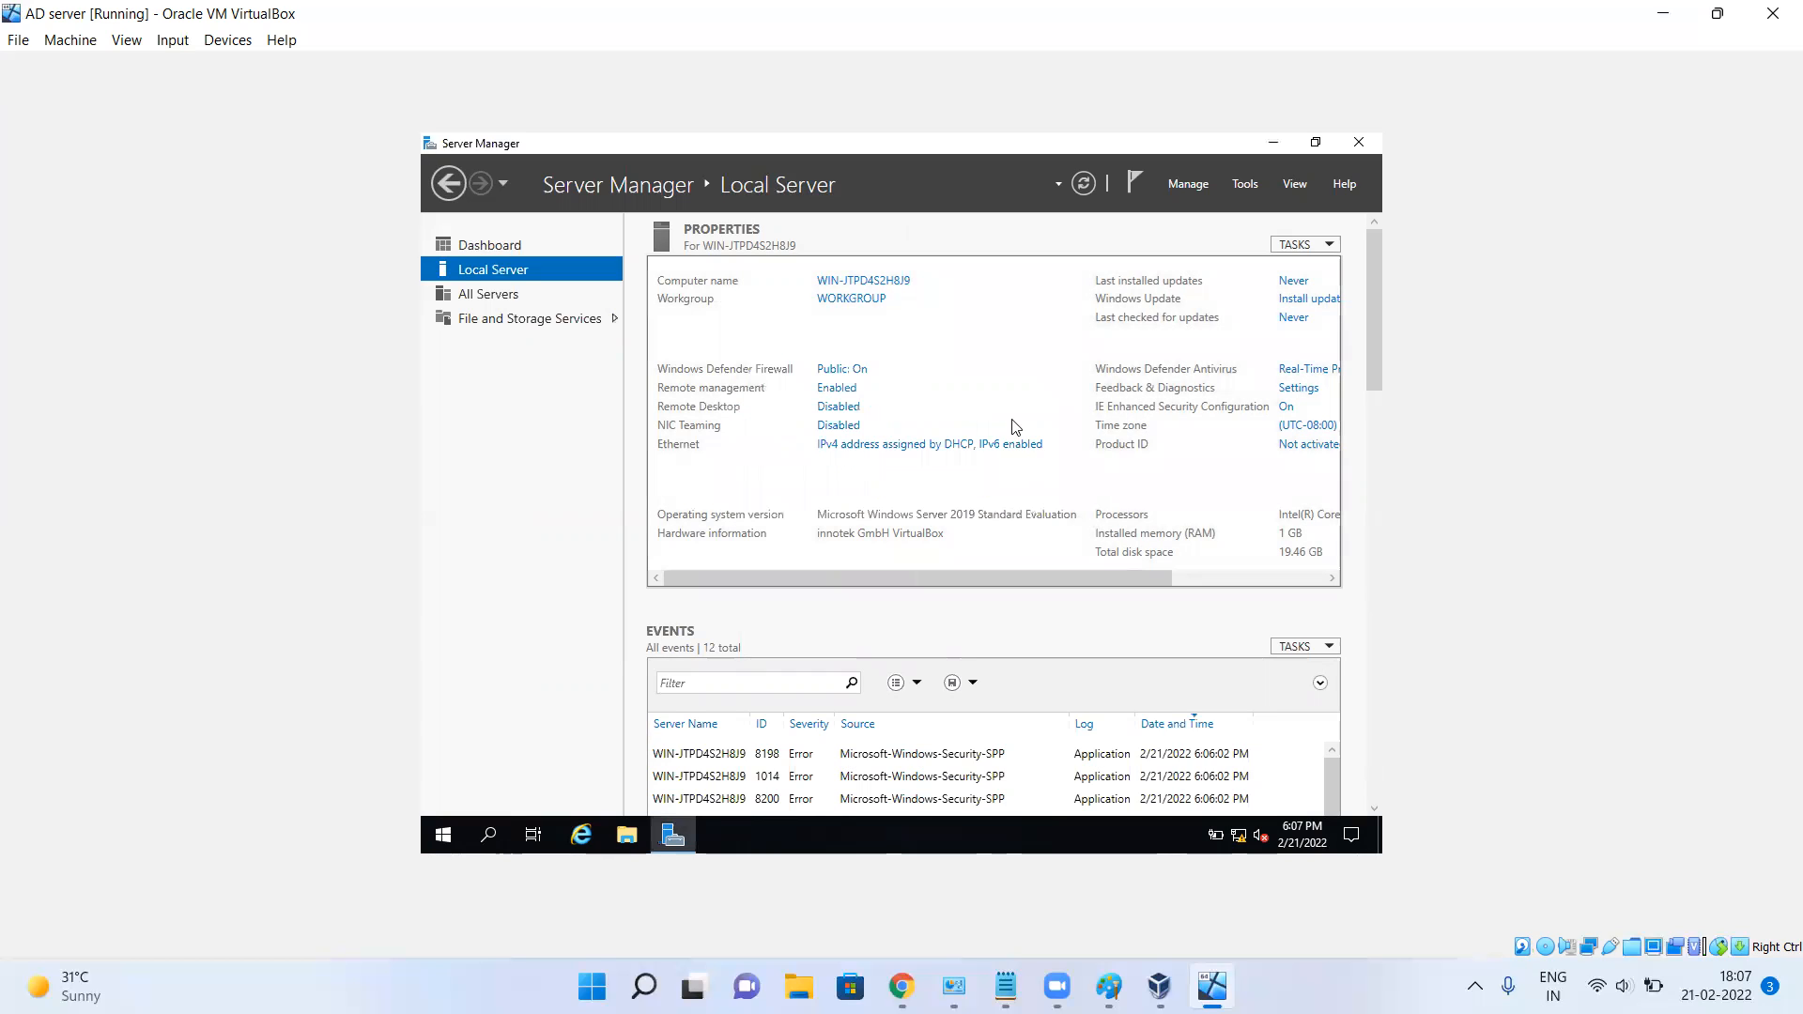
pyautogui.click(857, 370)
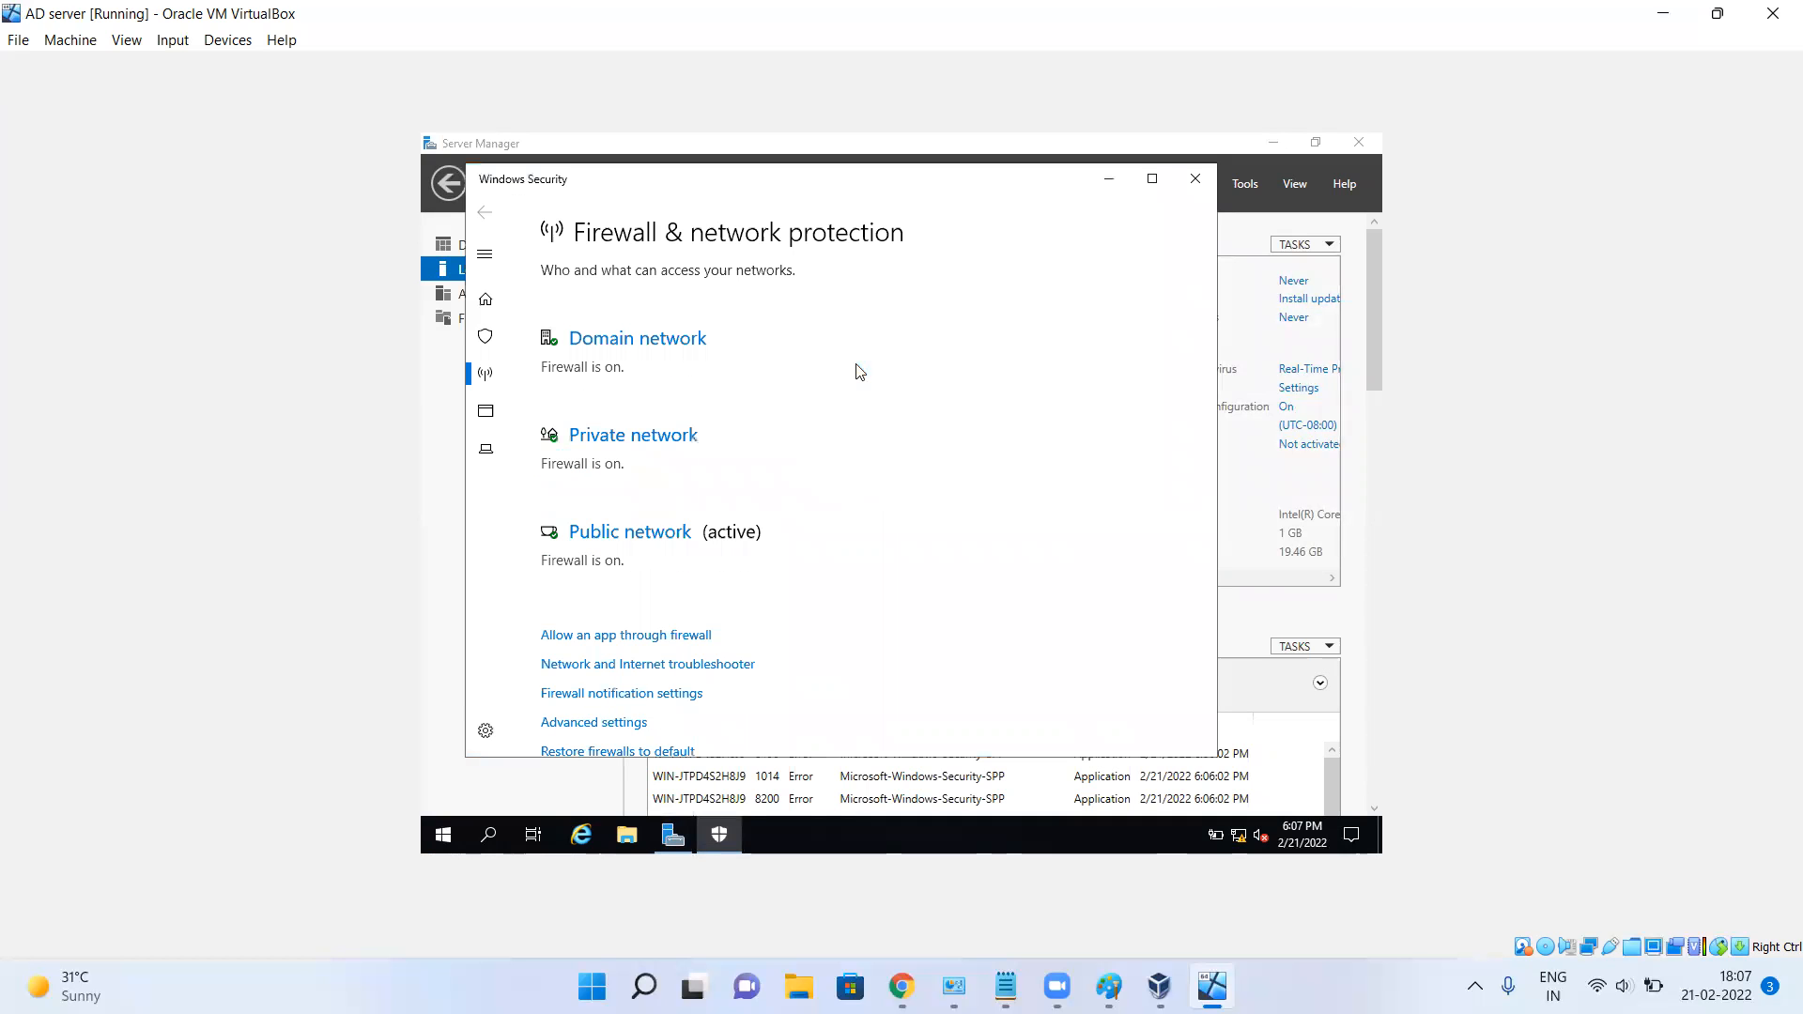
pyautogui.click(673, 346)
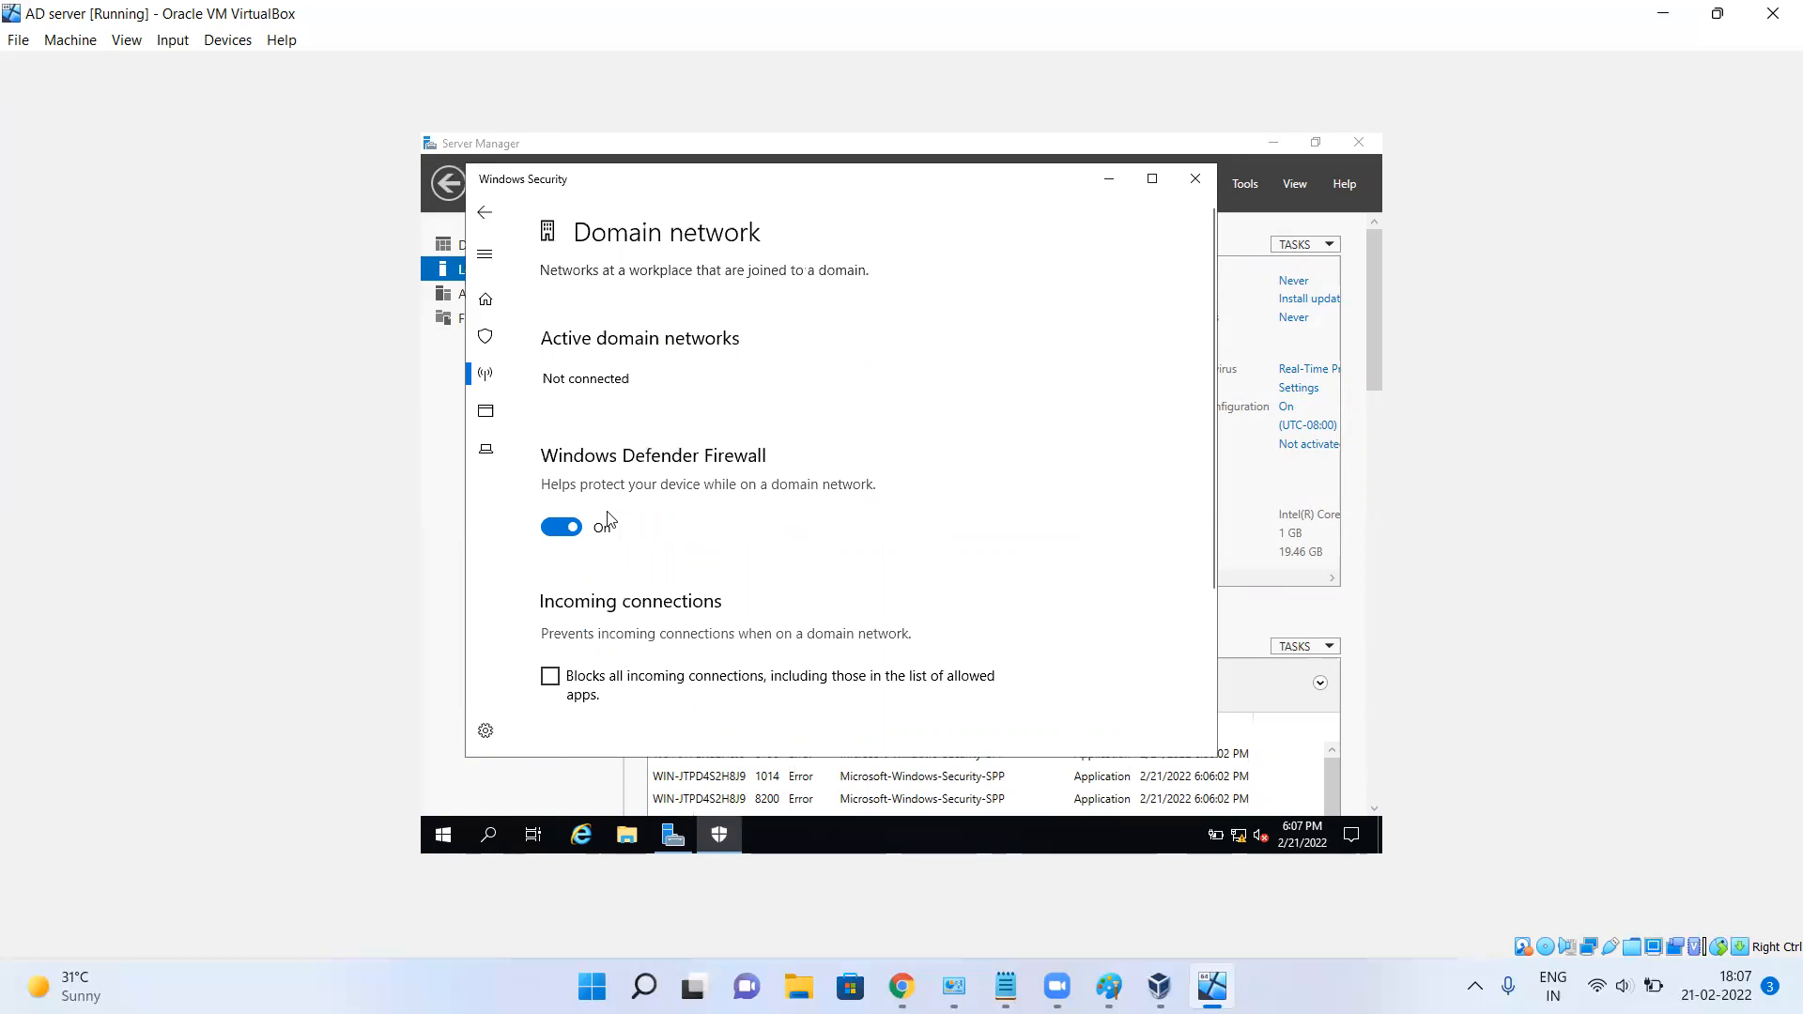
pyautogui.click(564, 532)
# Turn off Windows Defender Firewall for the private and public networks.
pyautogui.click(484, 216)
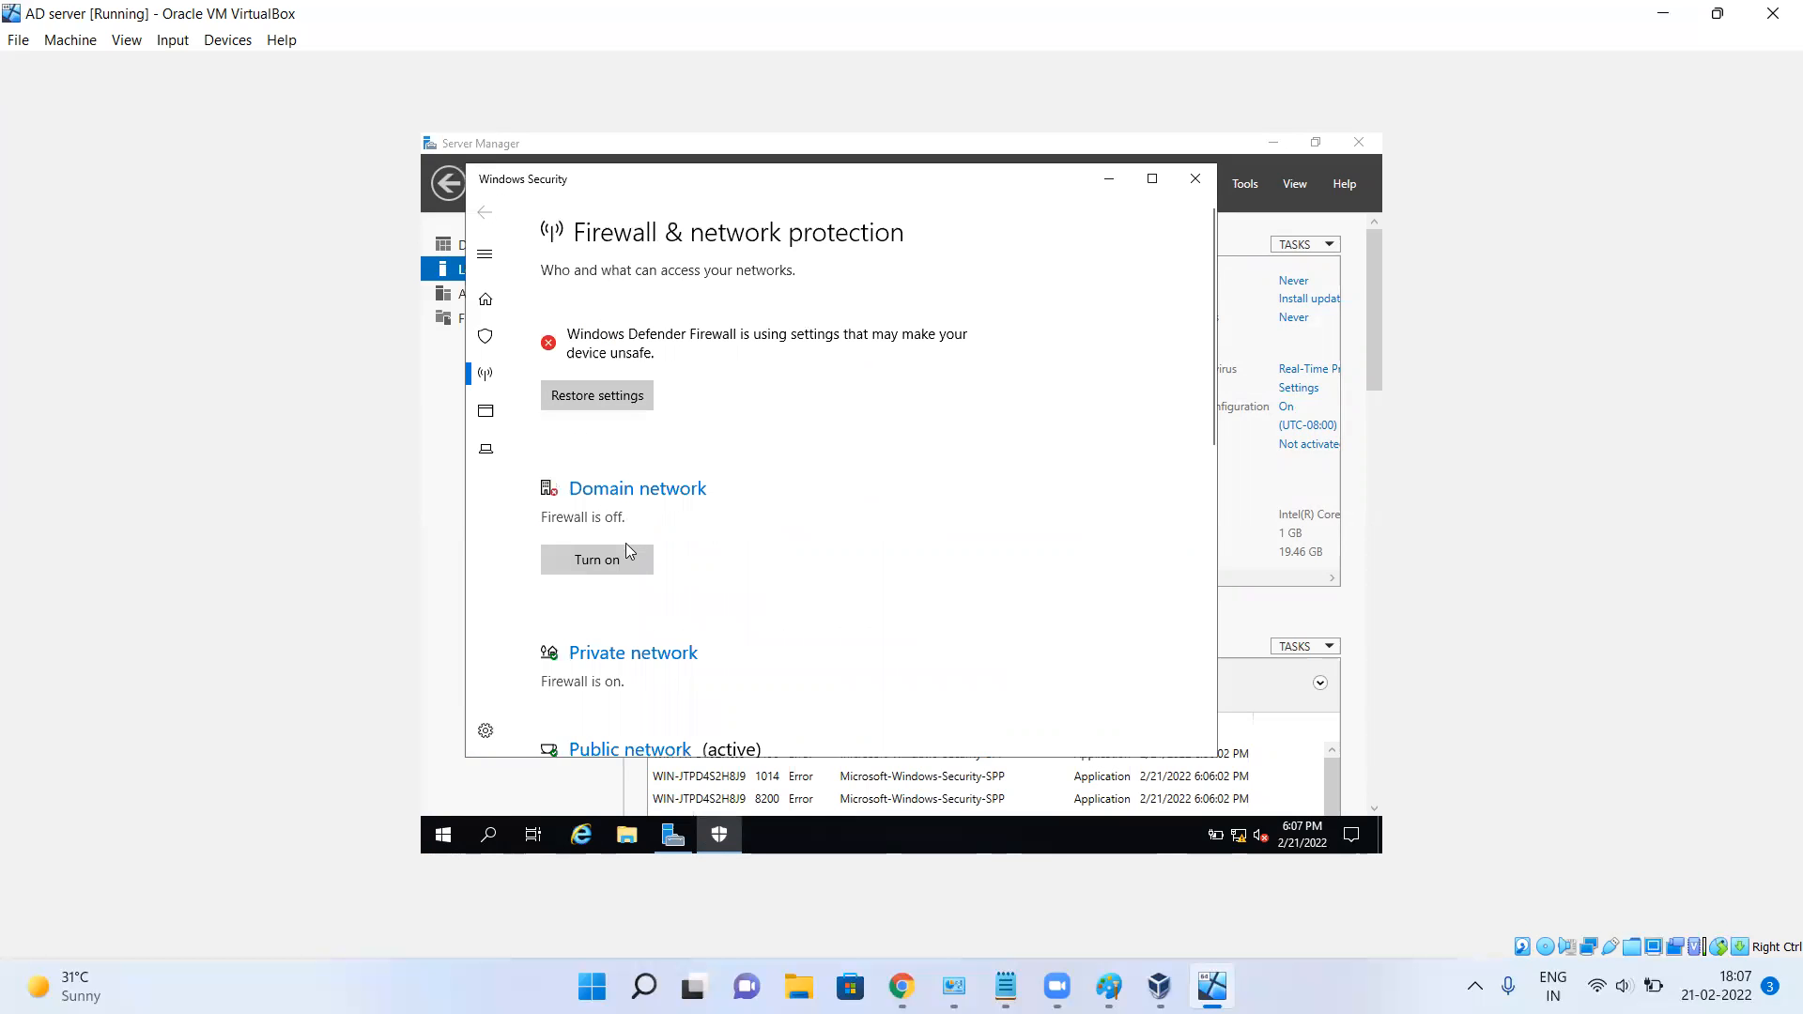
pyautogui.click(656, 661)
pyautogui.click(562, 546)
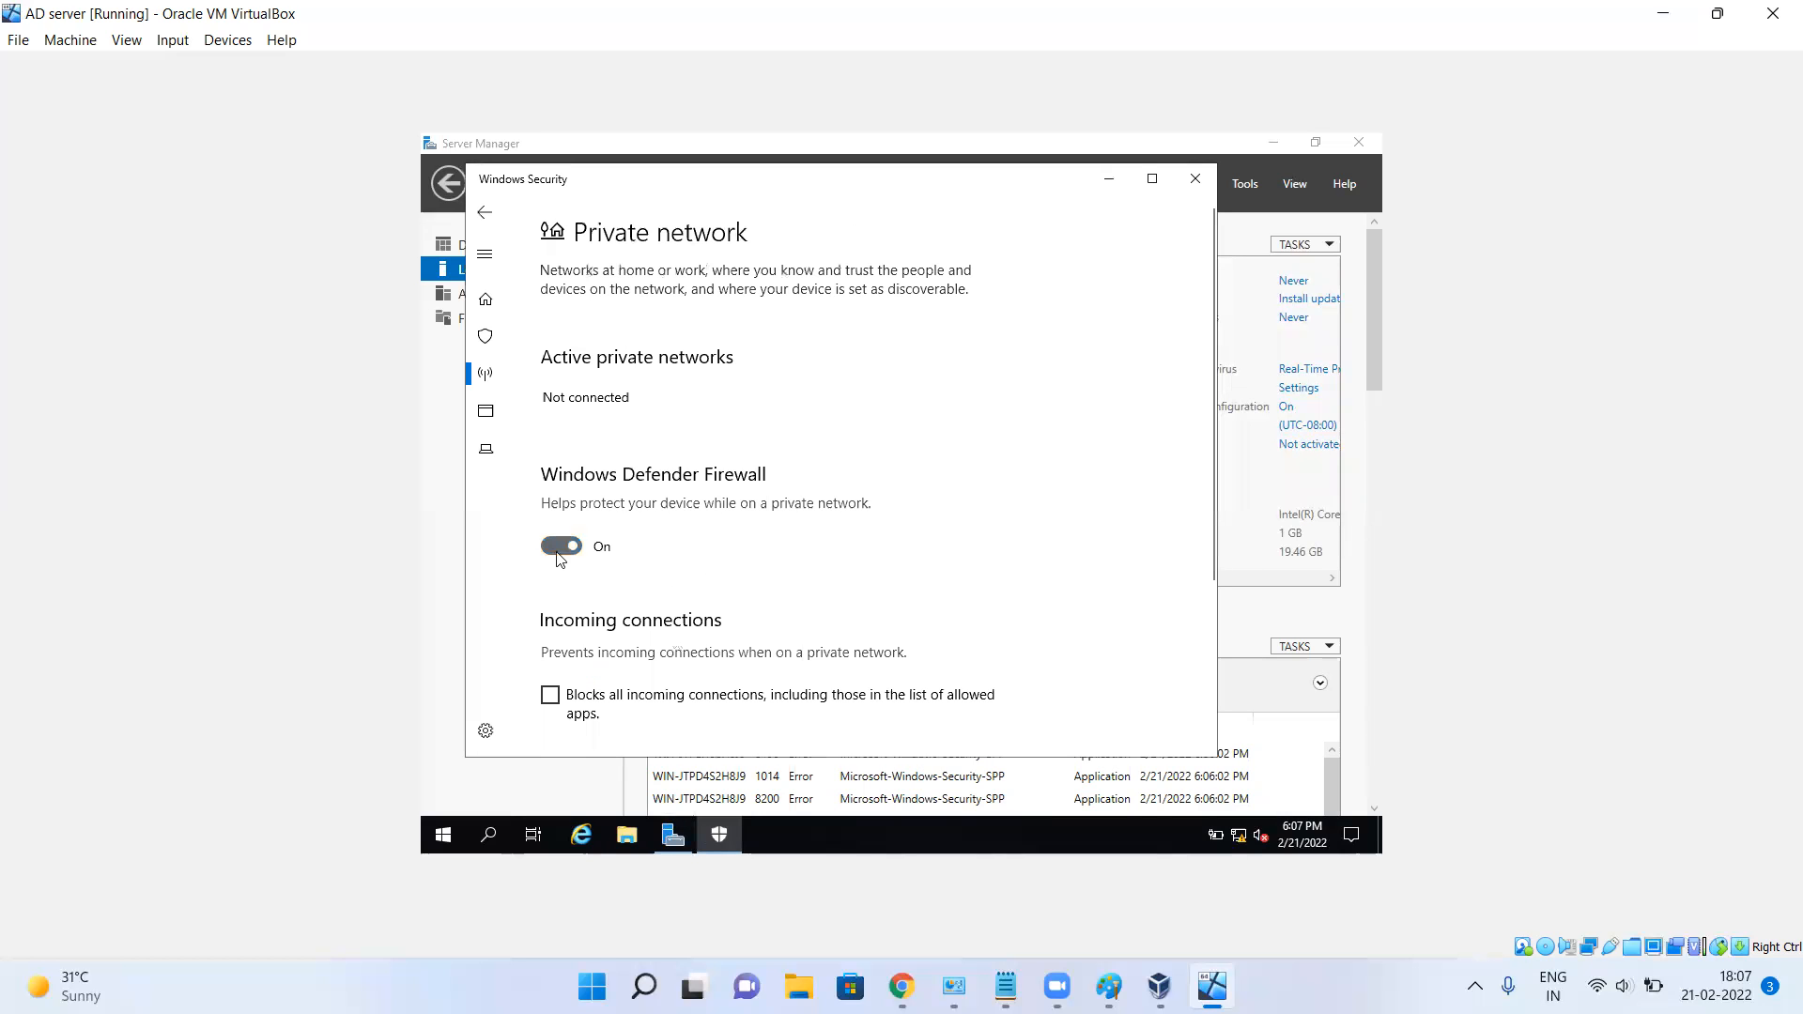
pyautogui.click(485, 212)
pyautogui.scroll(-3, 688, 507)
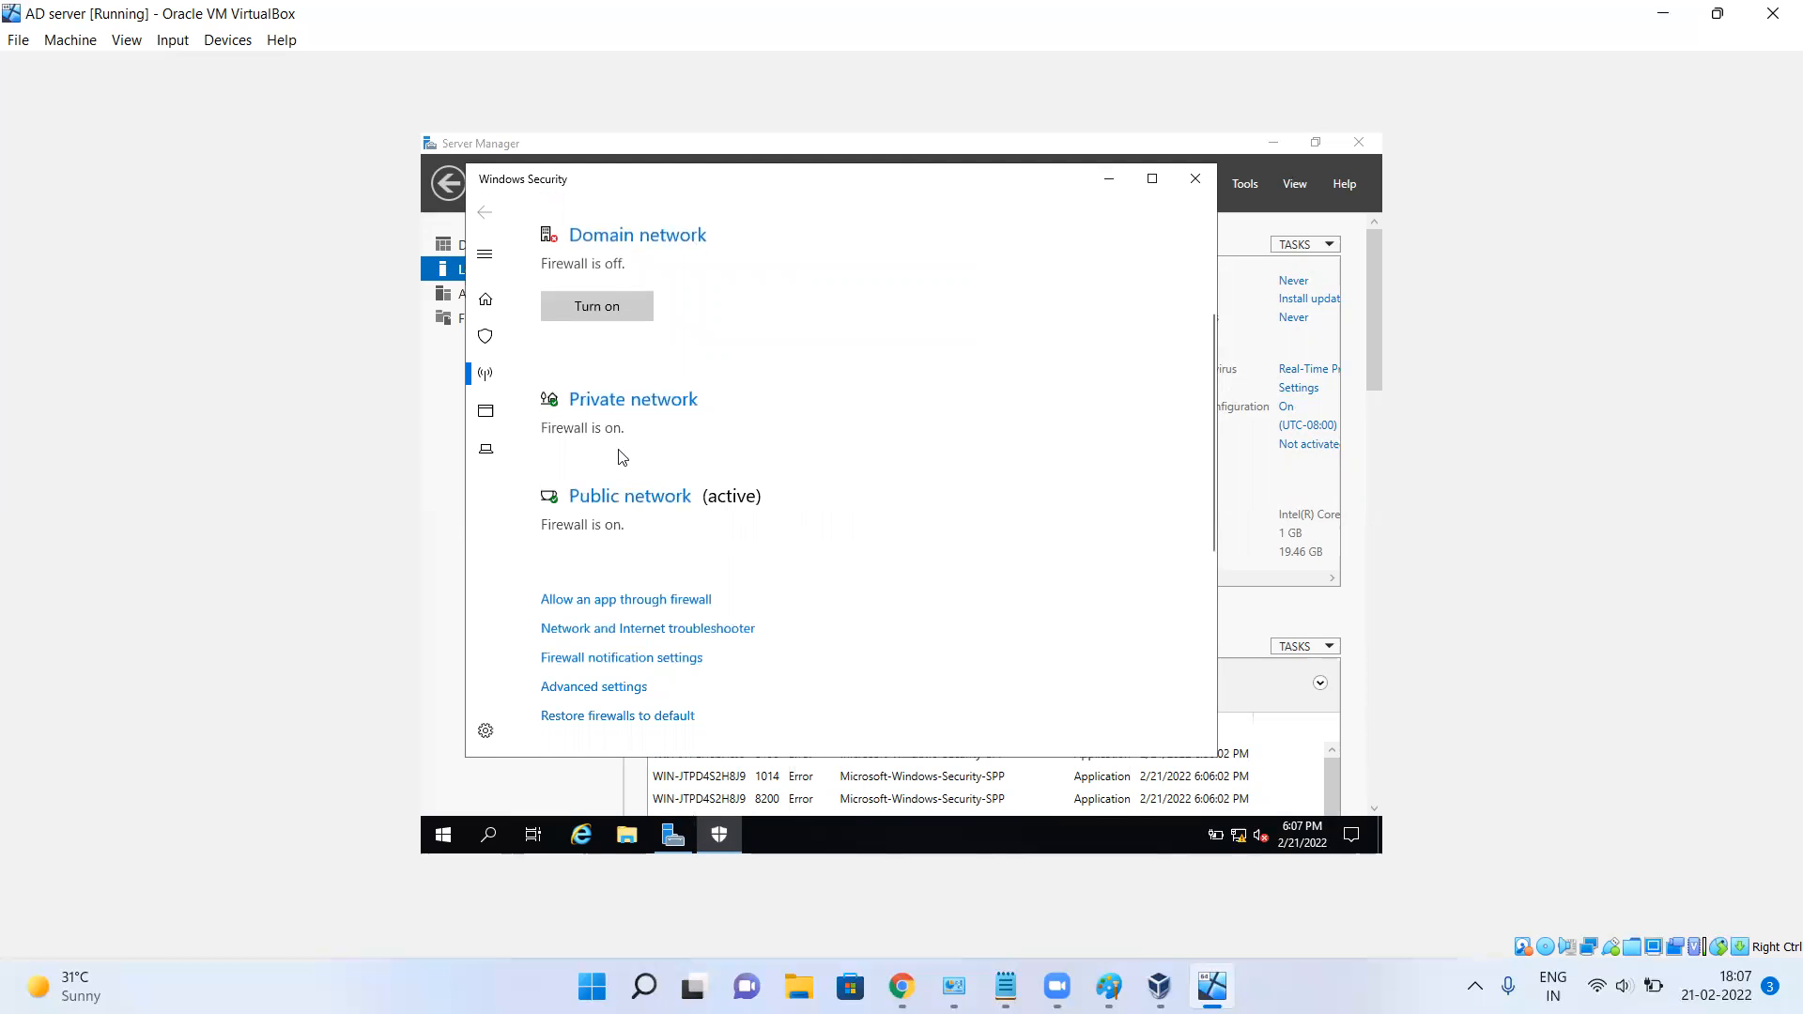
pyautogui.click(631, 498)
pyautogui.click(562, 546)
# Make sure the private network firewall is off and review the firewall overview.
pyautogui.click(489, 209)
pyautogui.scroll(-3, 738, 421)
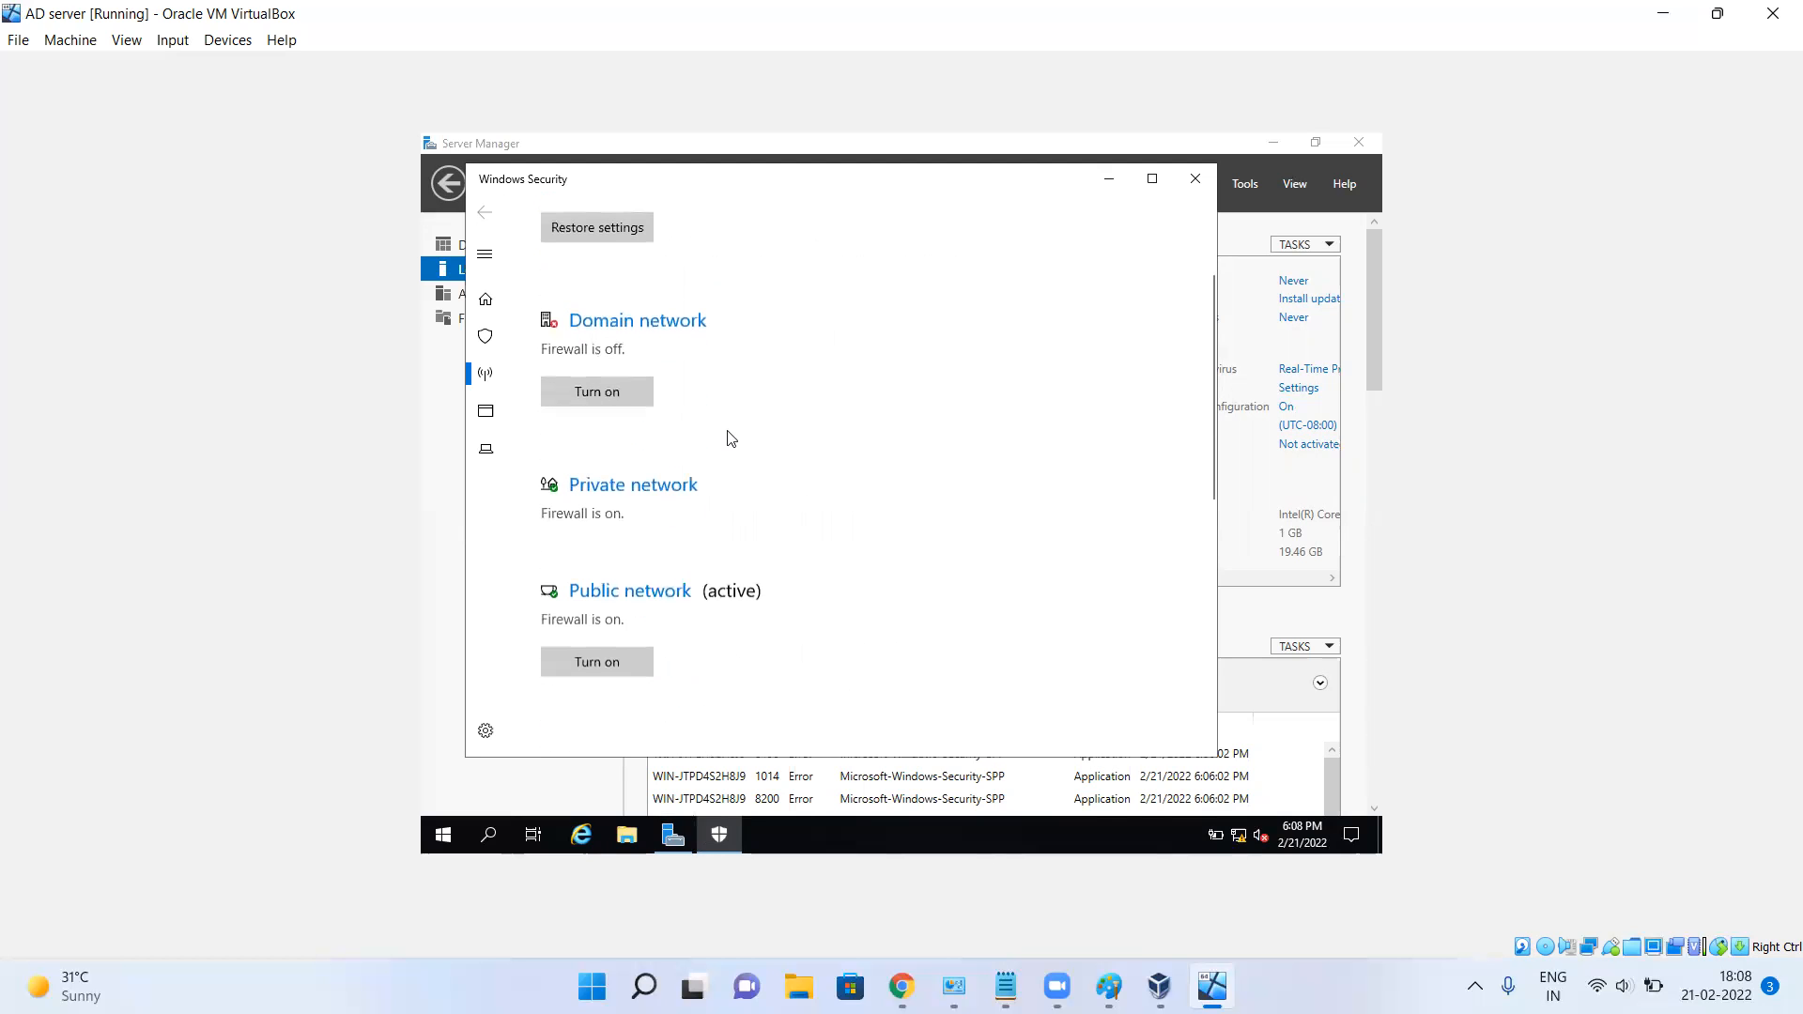
pyautogui.click(638, 493)
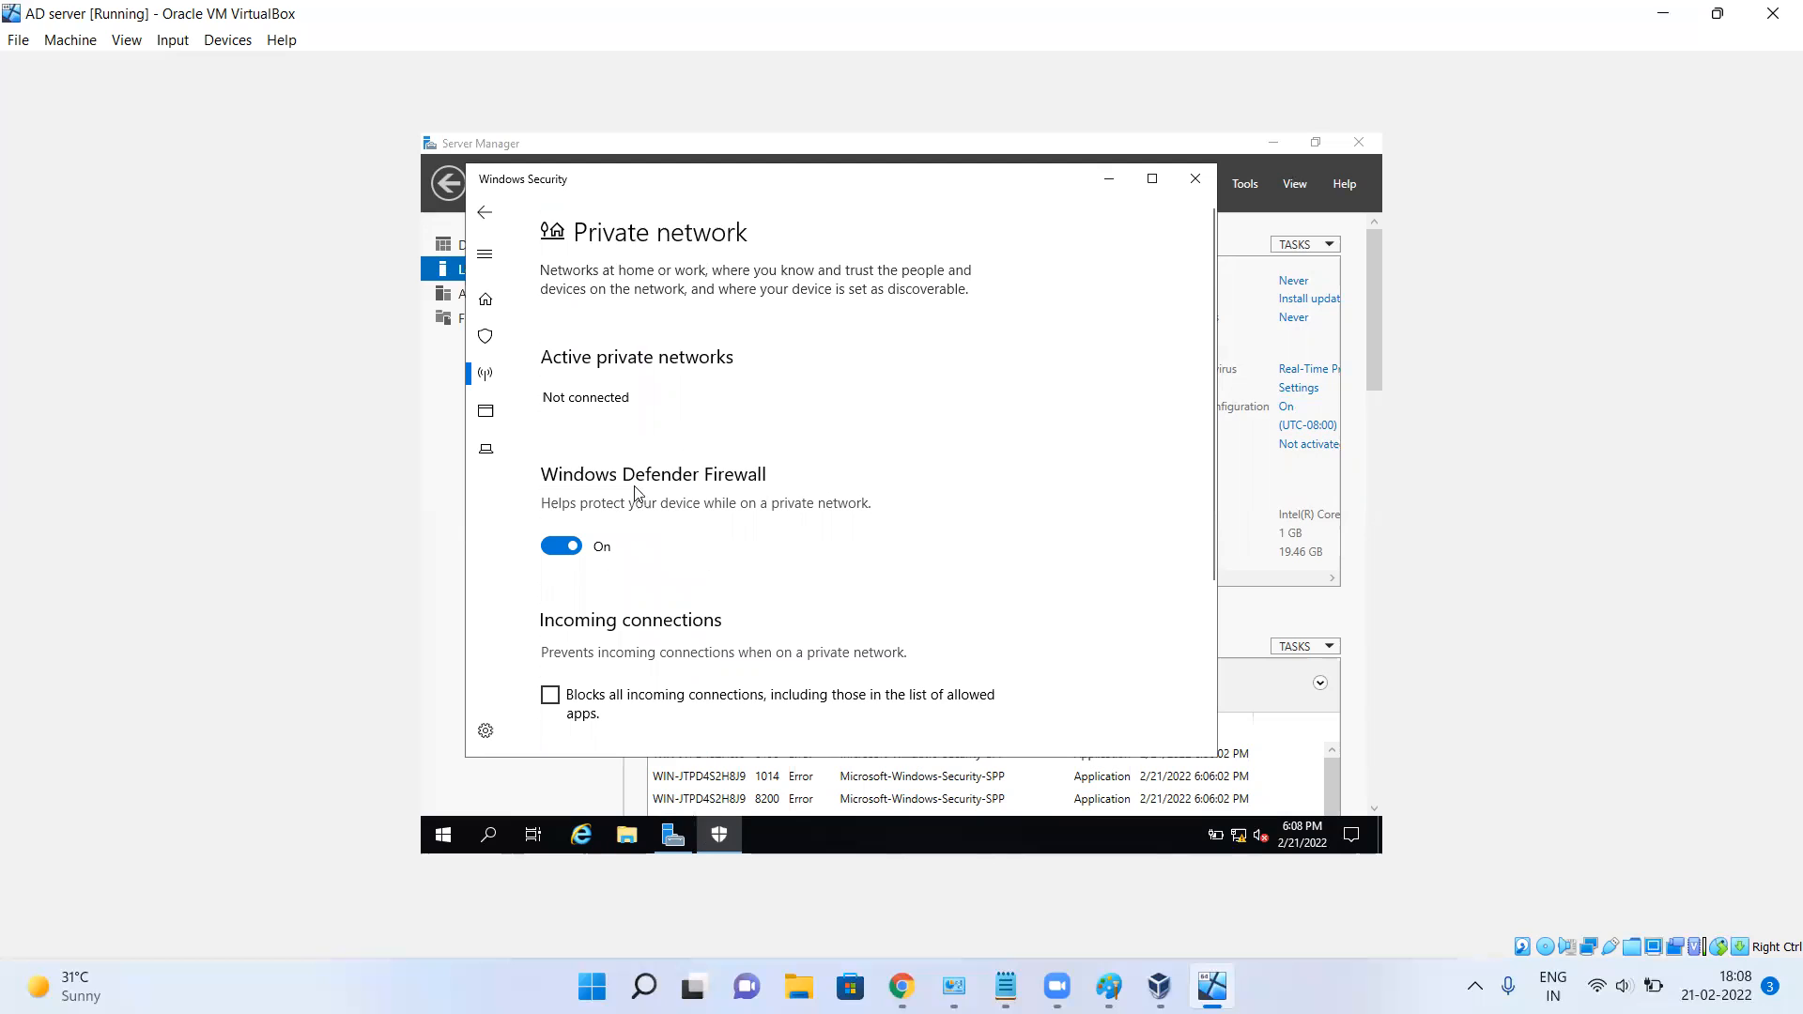
pyautogui.click(561, 545)
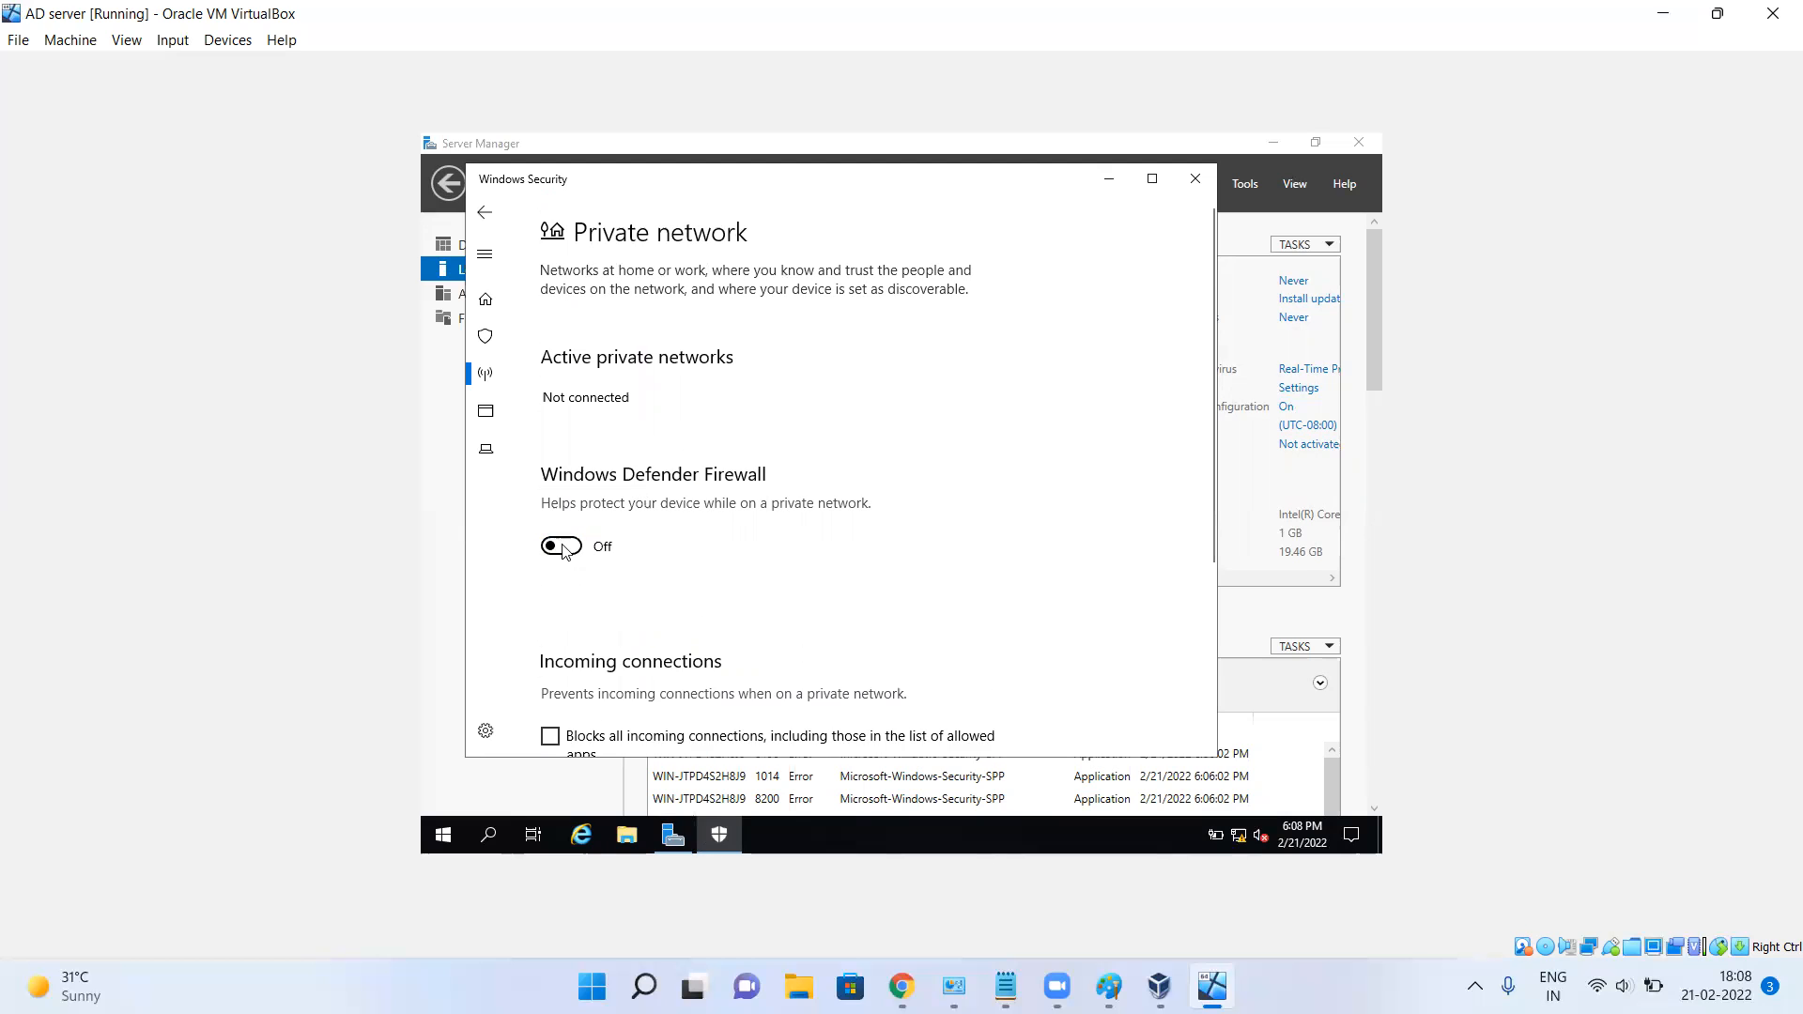
pyautogui.click(488, 211)
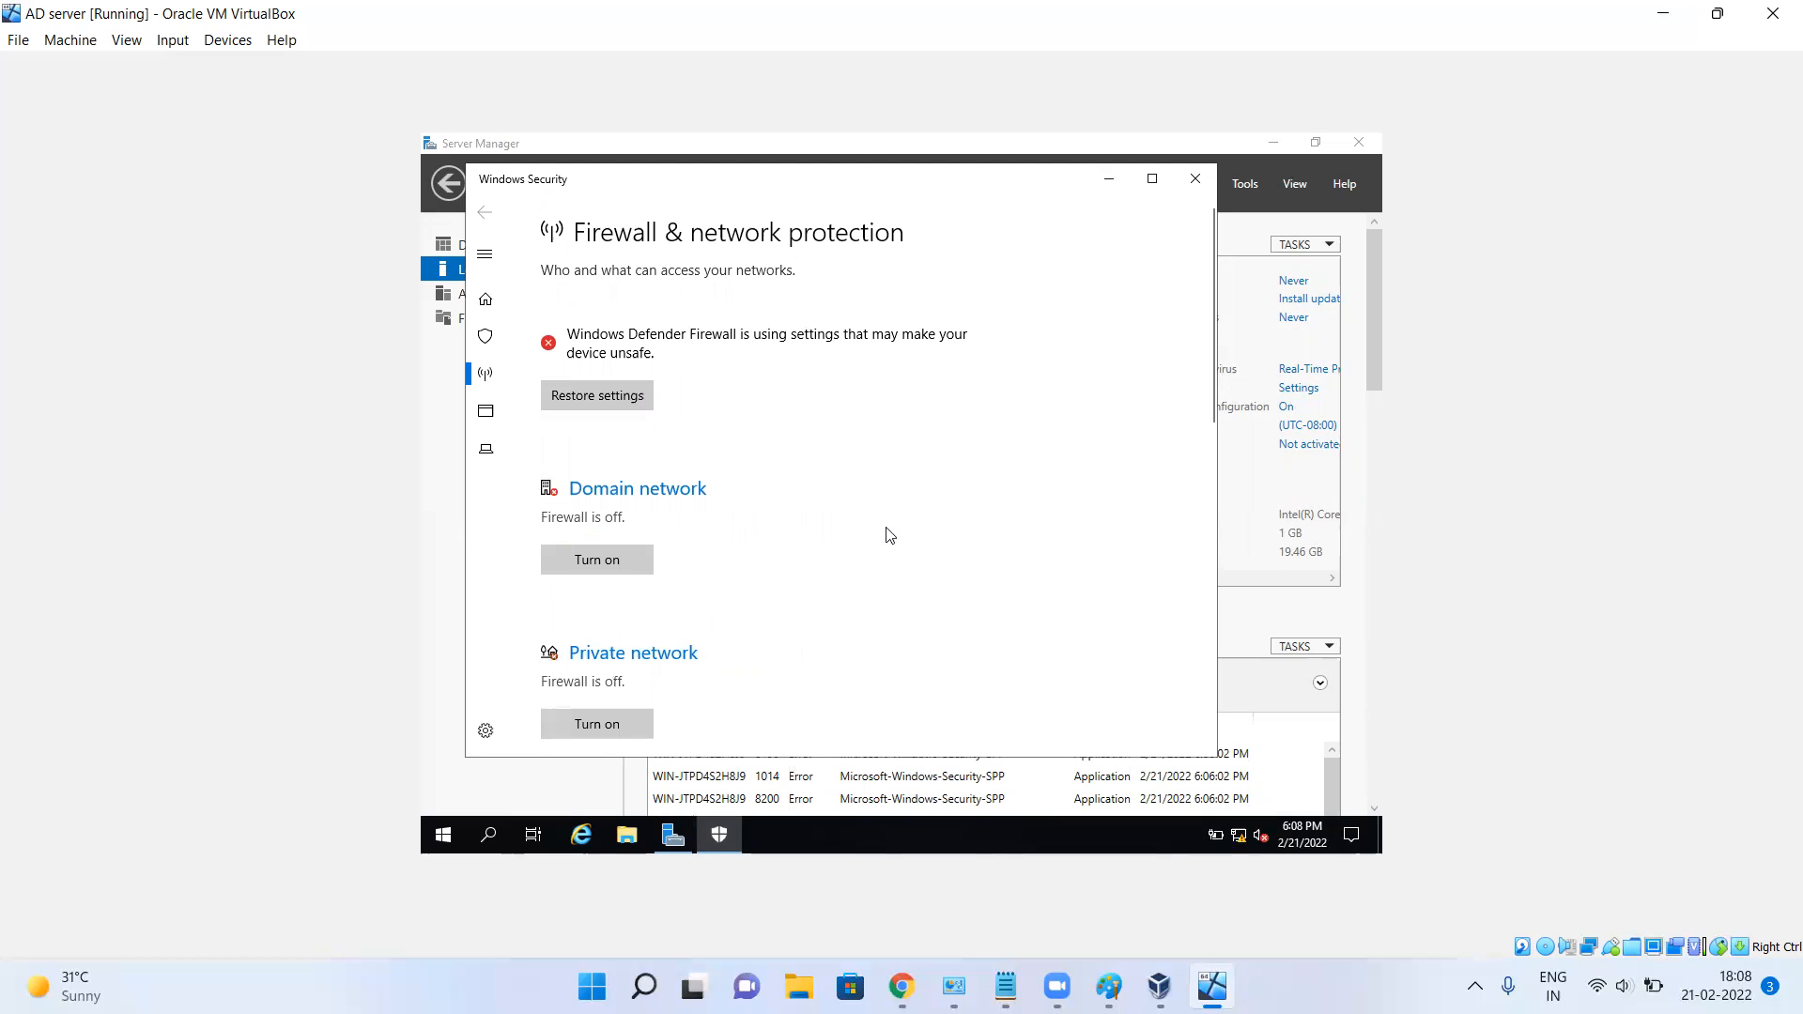
pyautogui.scroll(-3, 893, 528)
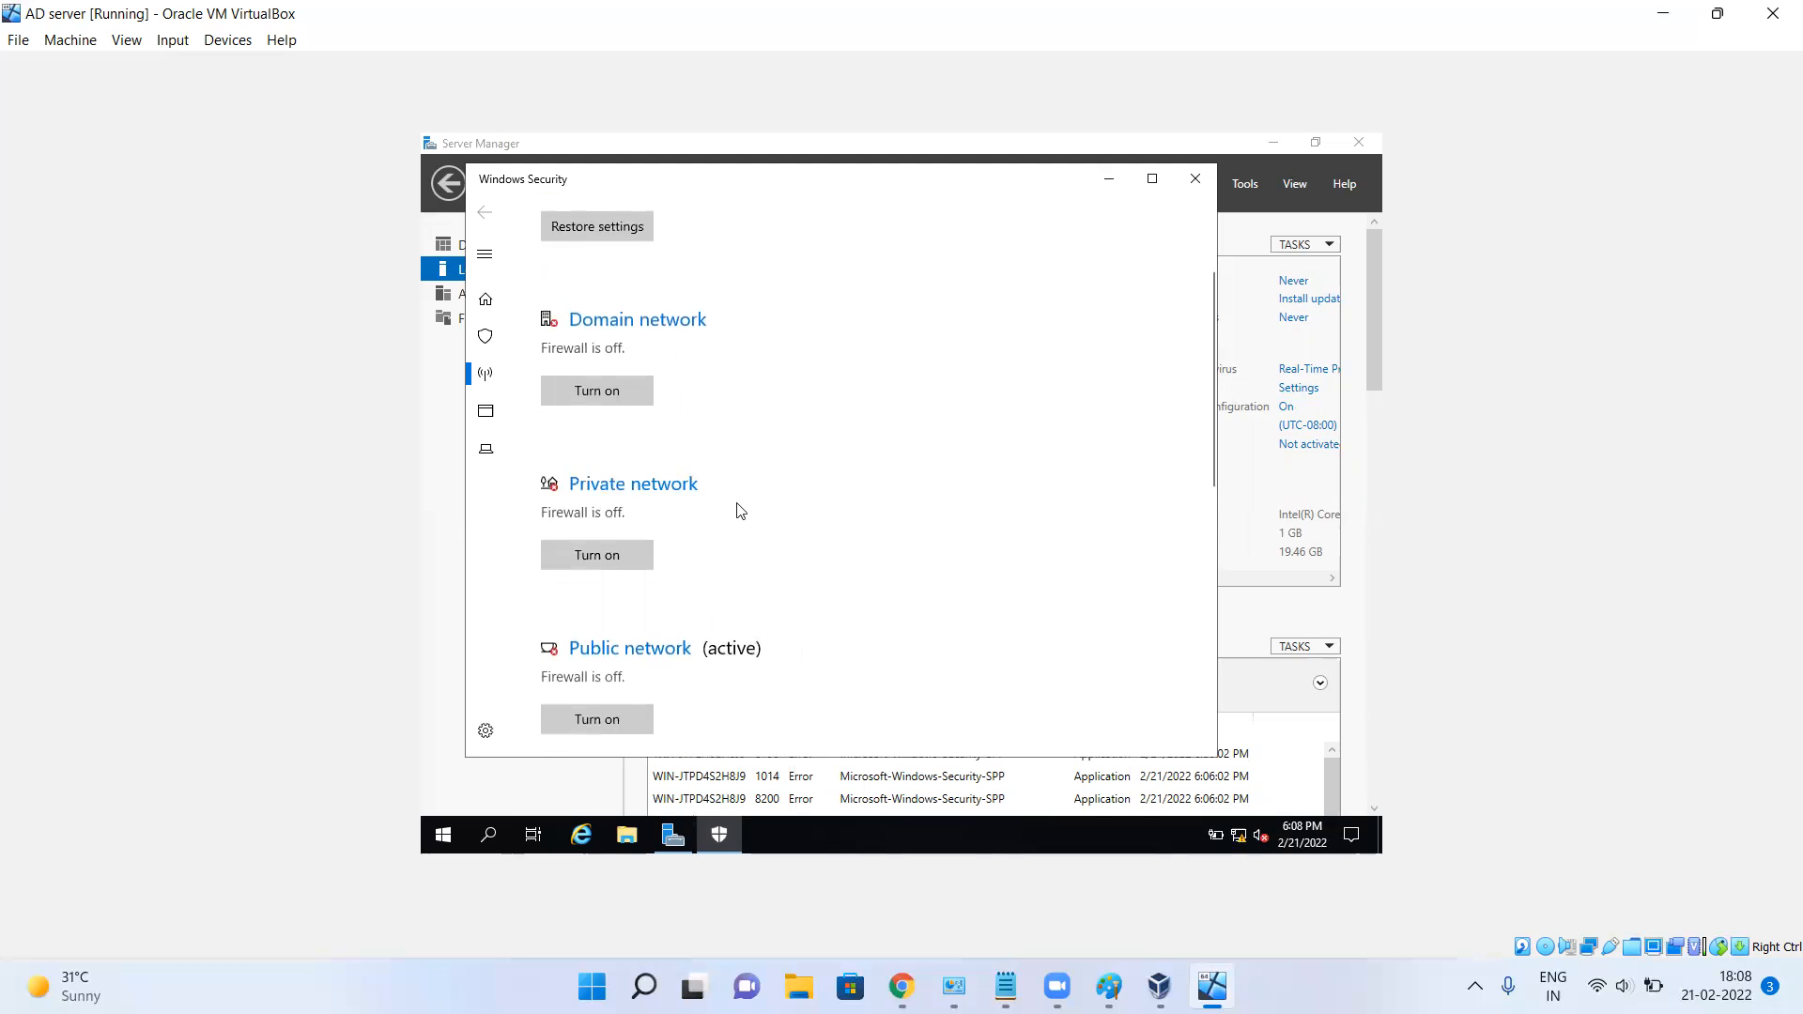
pyautogui.scroll(-4, 736, 511)
pyautogui.scroll(7, 736, 511)
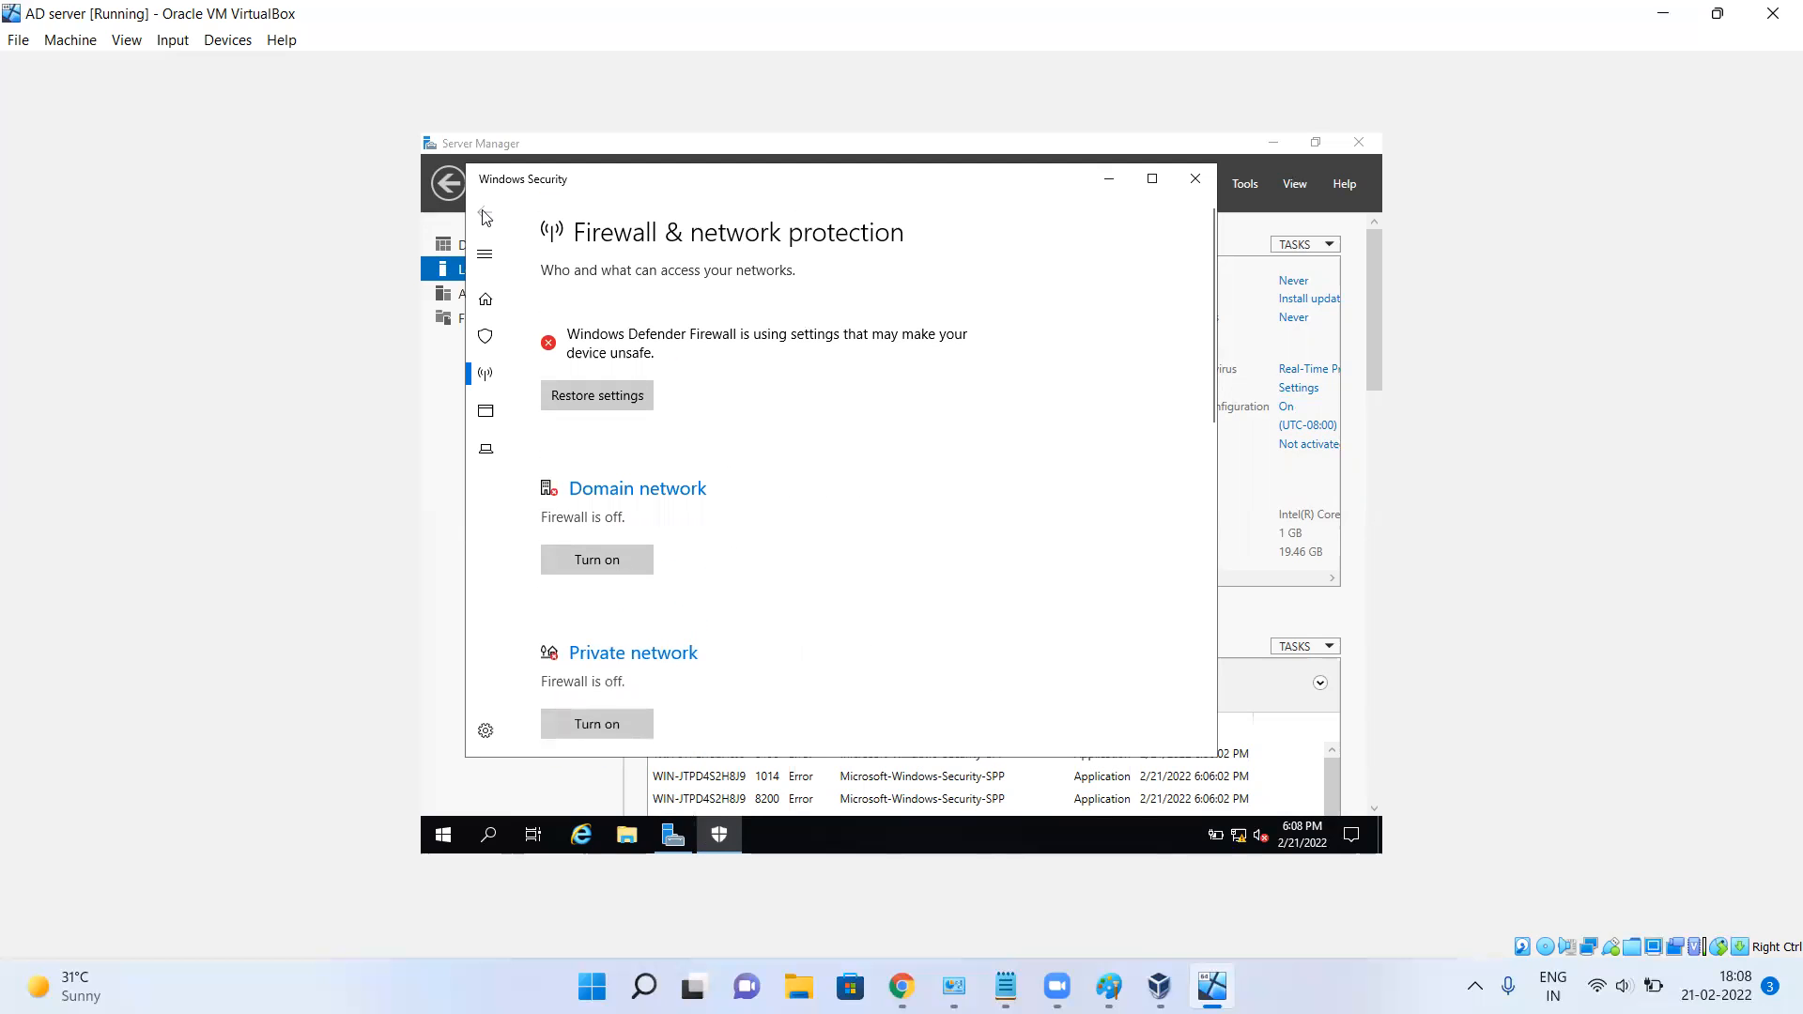
# Close Windows Security, refresh Local Server, and bring up Network Connections for the Ethernet adapter.
pyautogui.click(1196, 177)
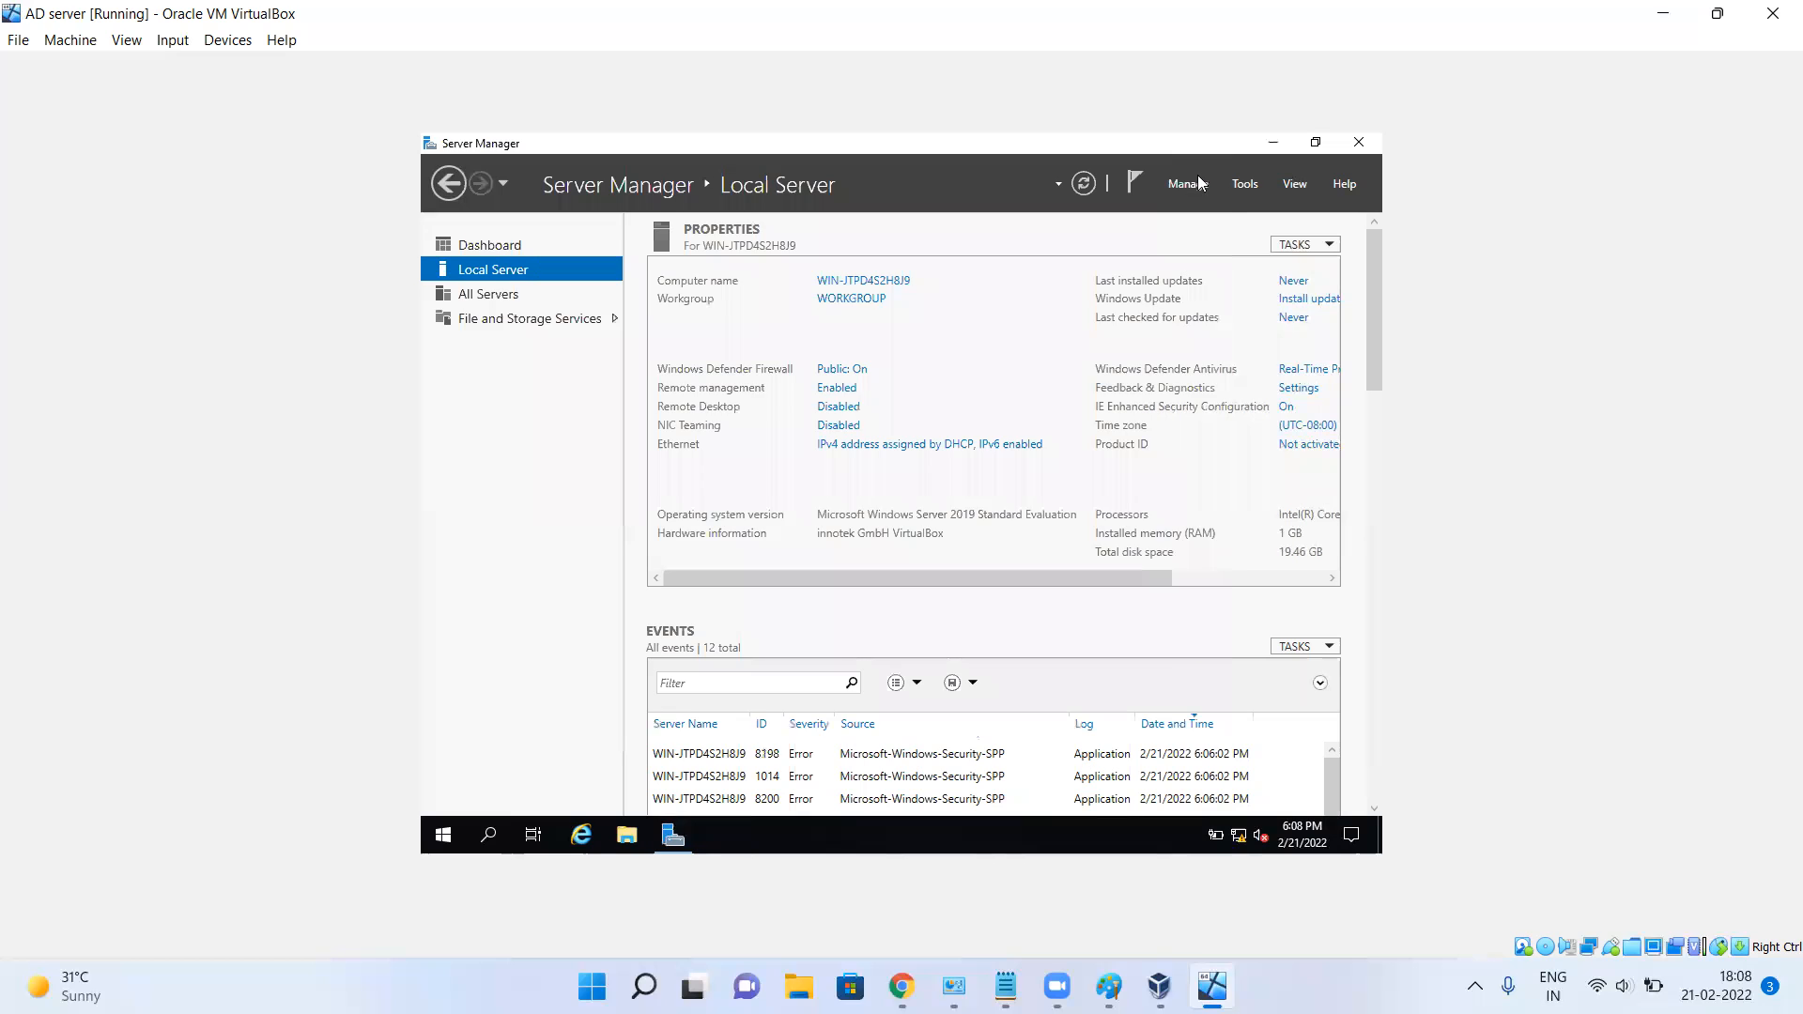
pyautogui.click(1087, 188)
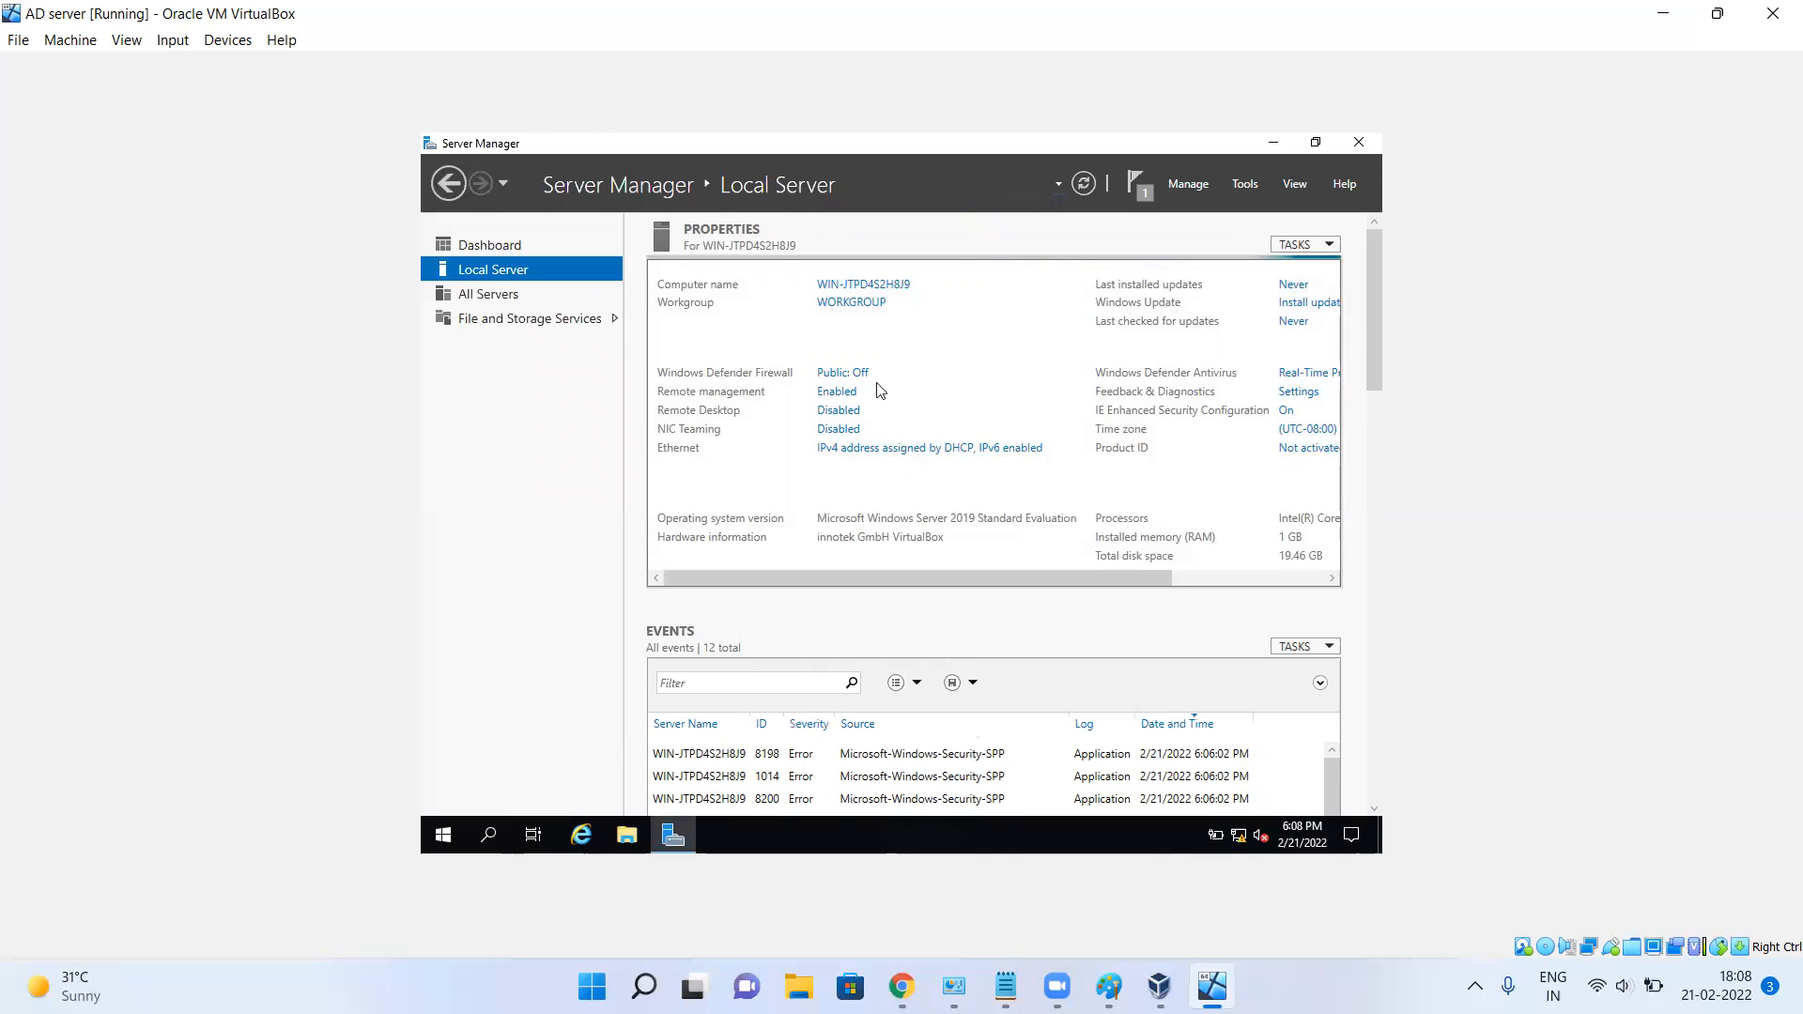
pyautogui.click(928, 445)
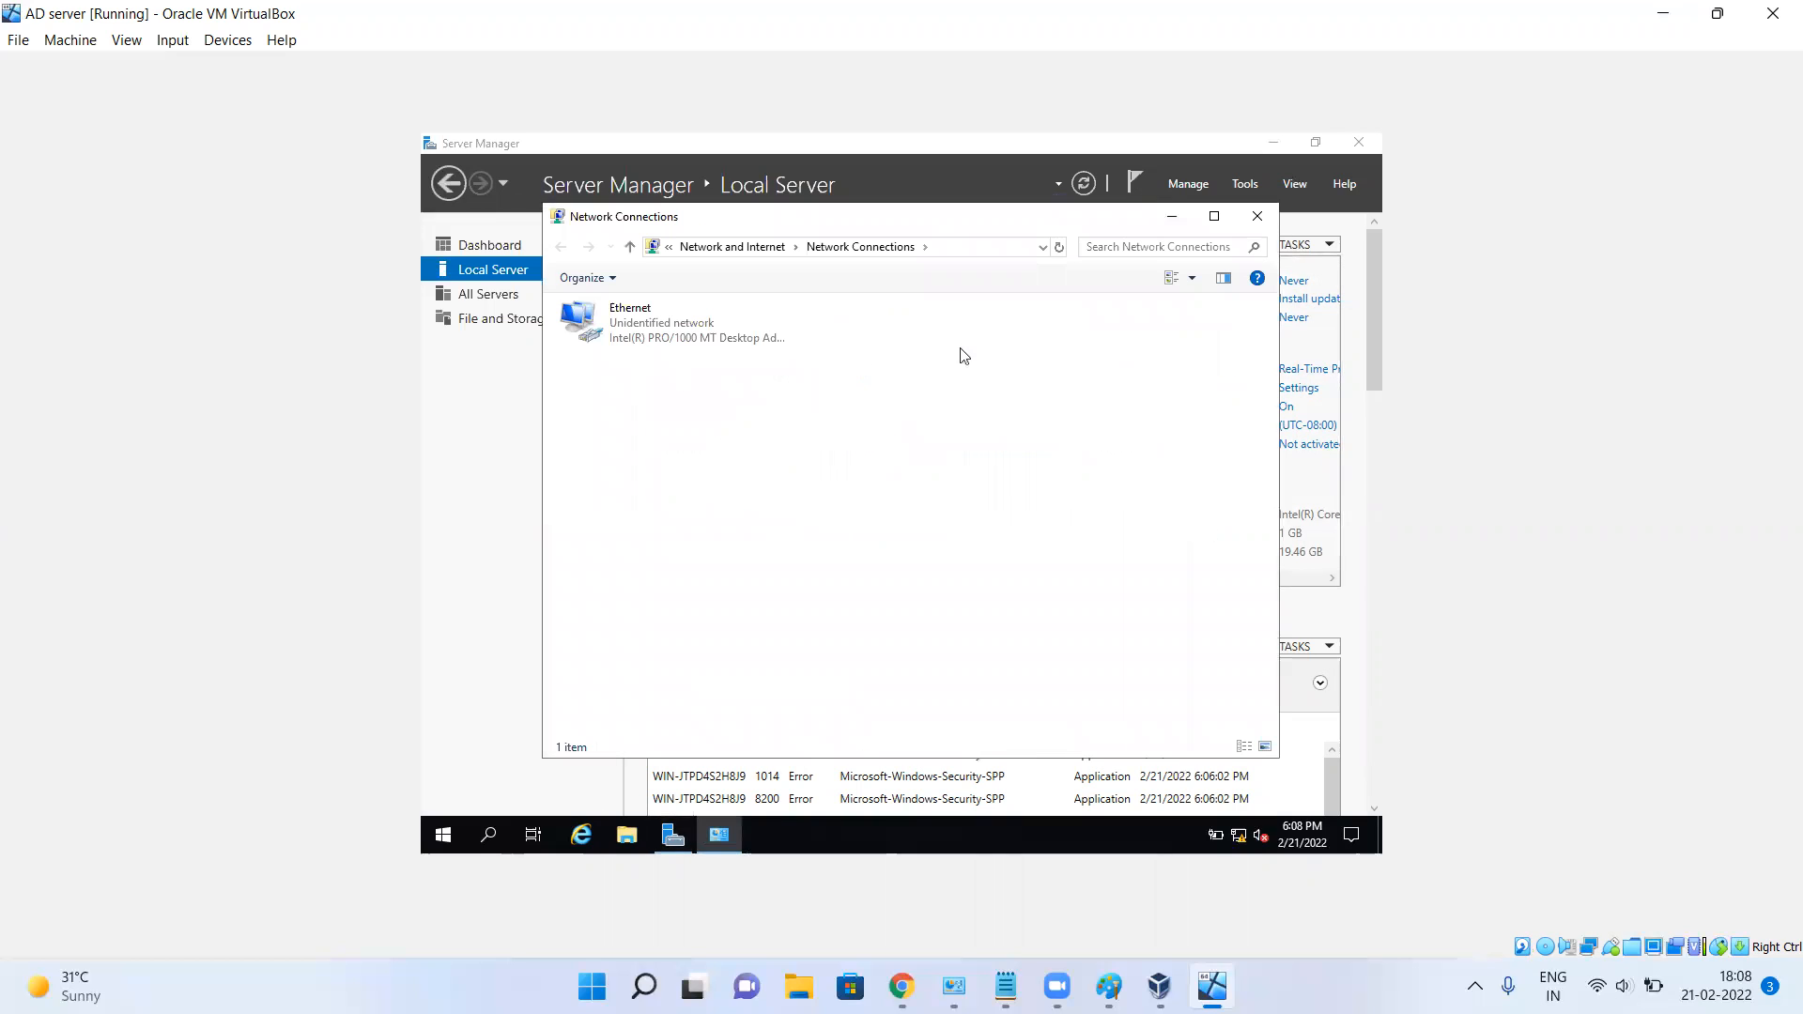
pyautogui.click(1258, 216)
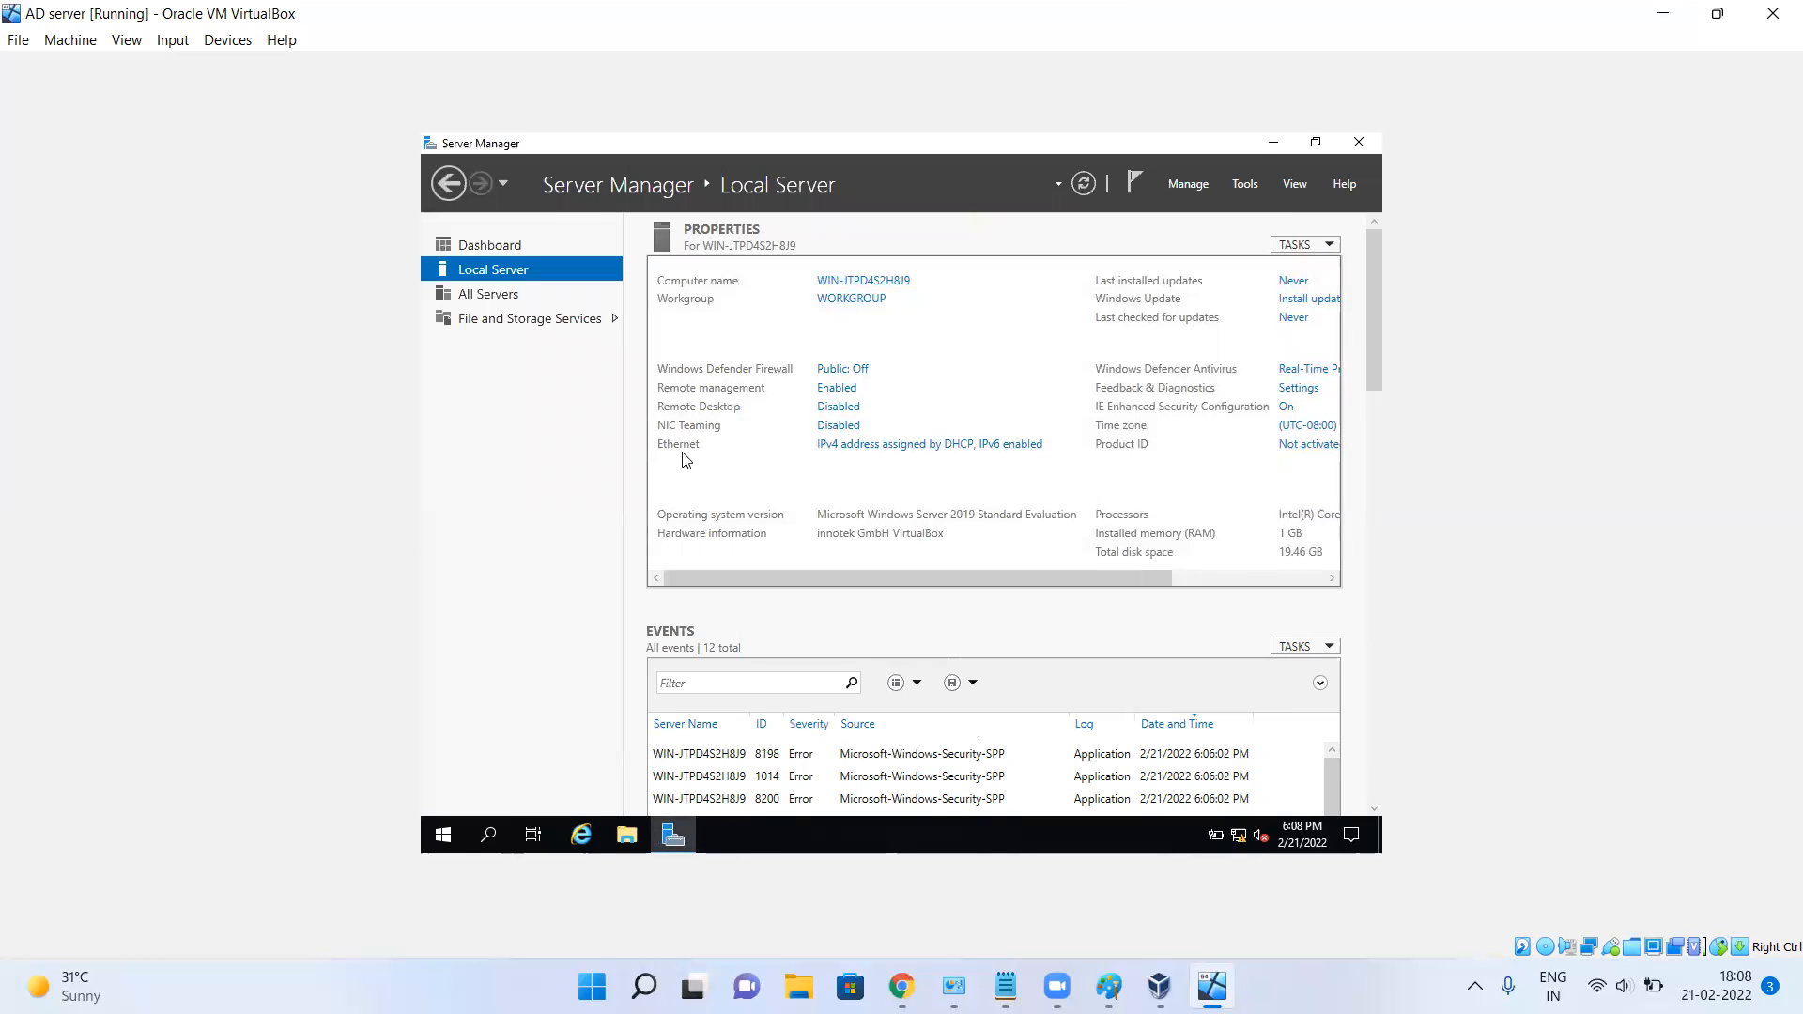
pyautogui.click(866, 455)
# Uncheck Internet Protocol Version 6 (TCP/IPv6) in the Ethernet properties and select the IPv4 entry.
pyautogui.click(689, 336)
pyautogui.rightClick(690, 337)
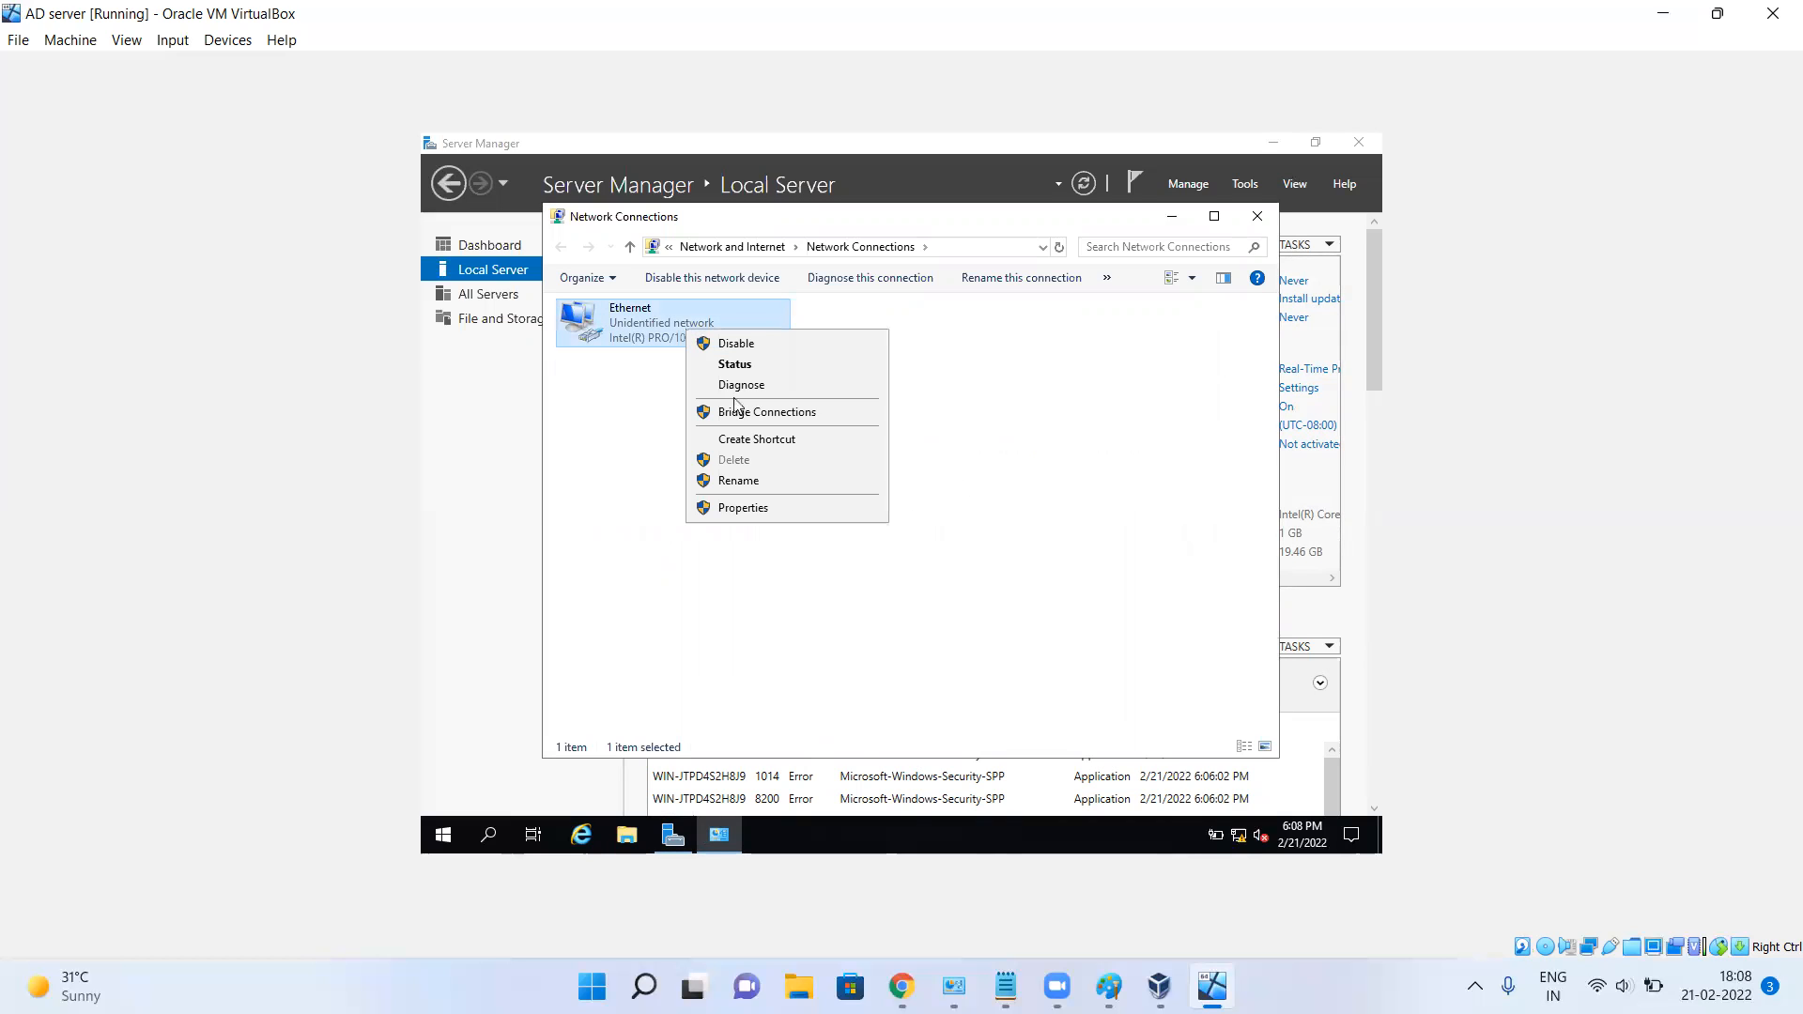
pyautogui.click(751, 507)
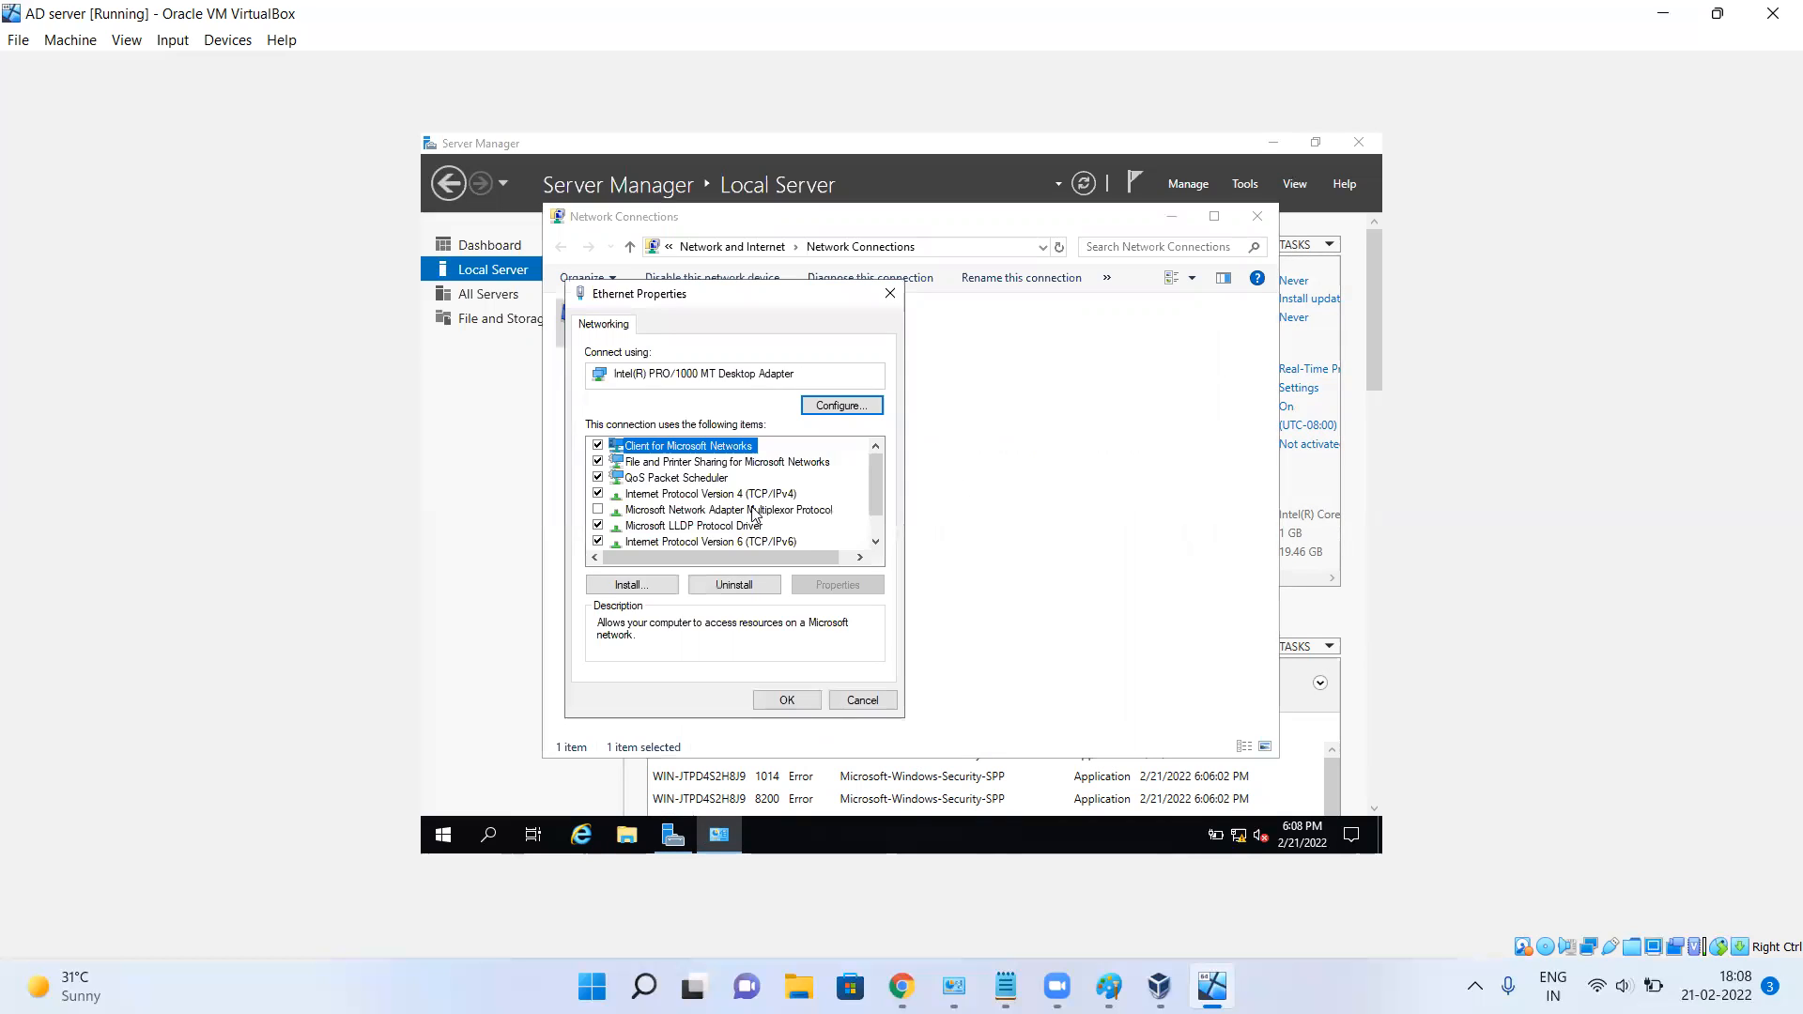
pyautogui.click(598, 541)
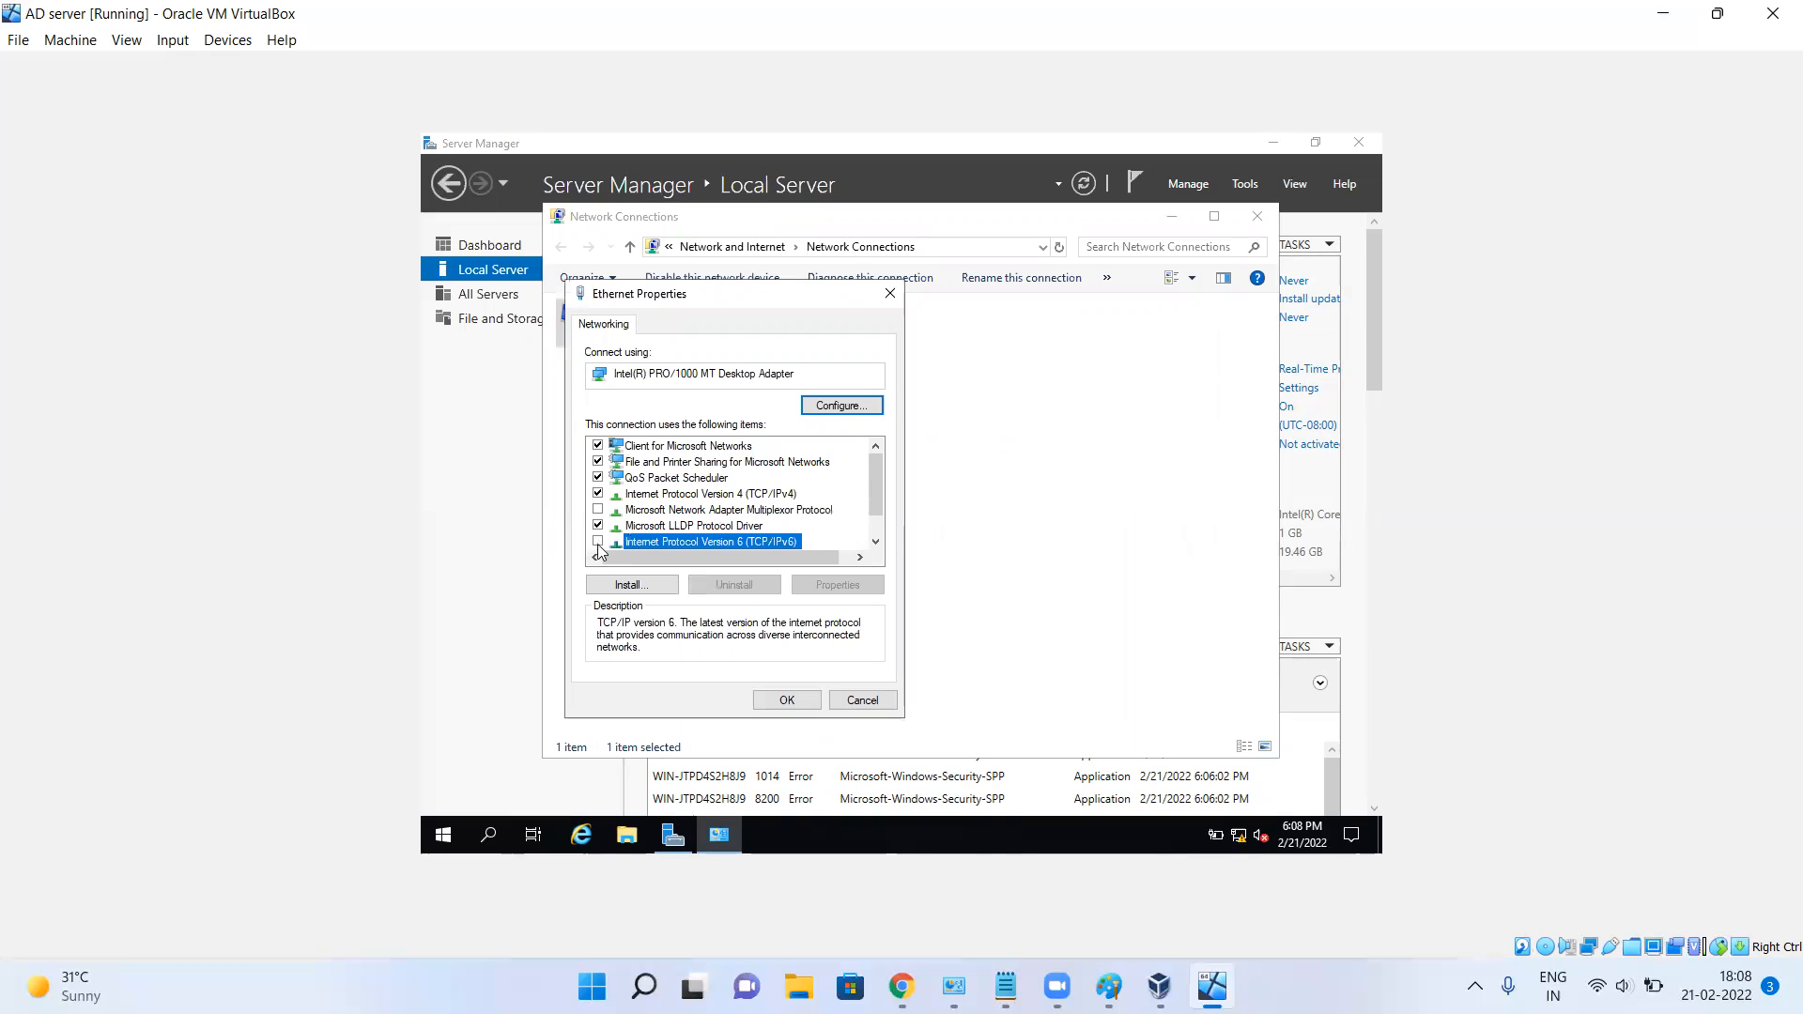
pyautogui.click(739, 496)
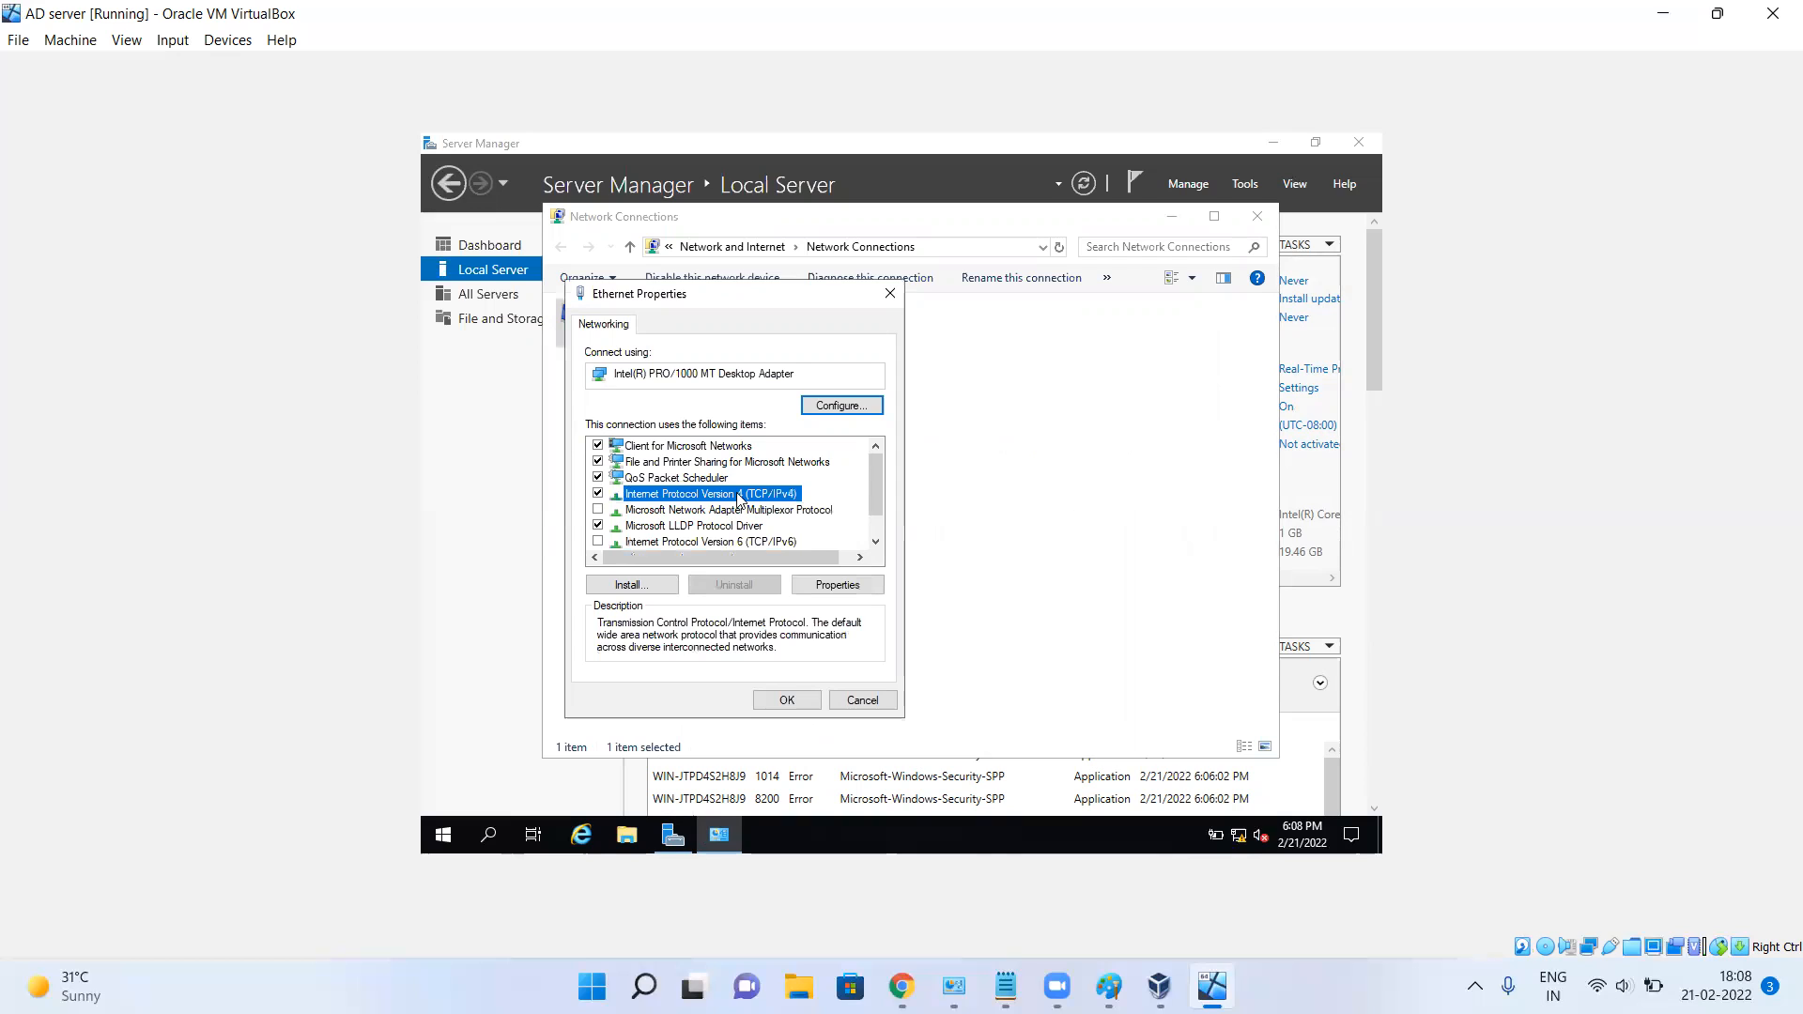
# Set the Ethernet adapter to static IPv4 10.10.10.1, mask 255.0.0.0, preferred DNS 10.10.10.1, and apply.
pyautogui.doubleClick(739, 496)
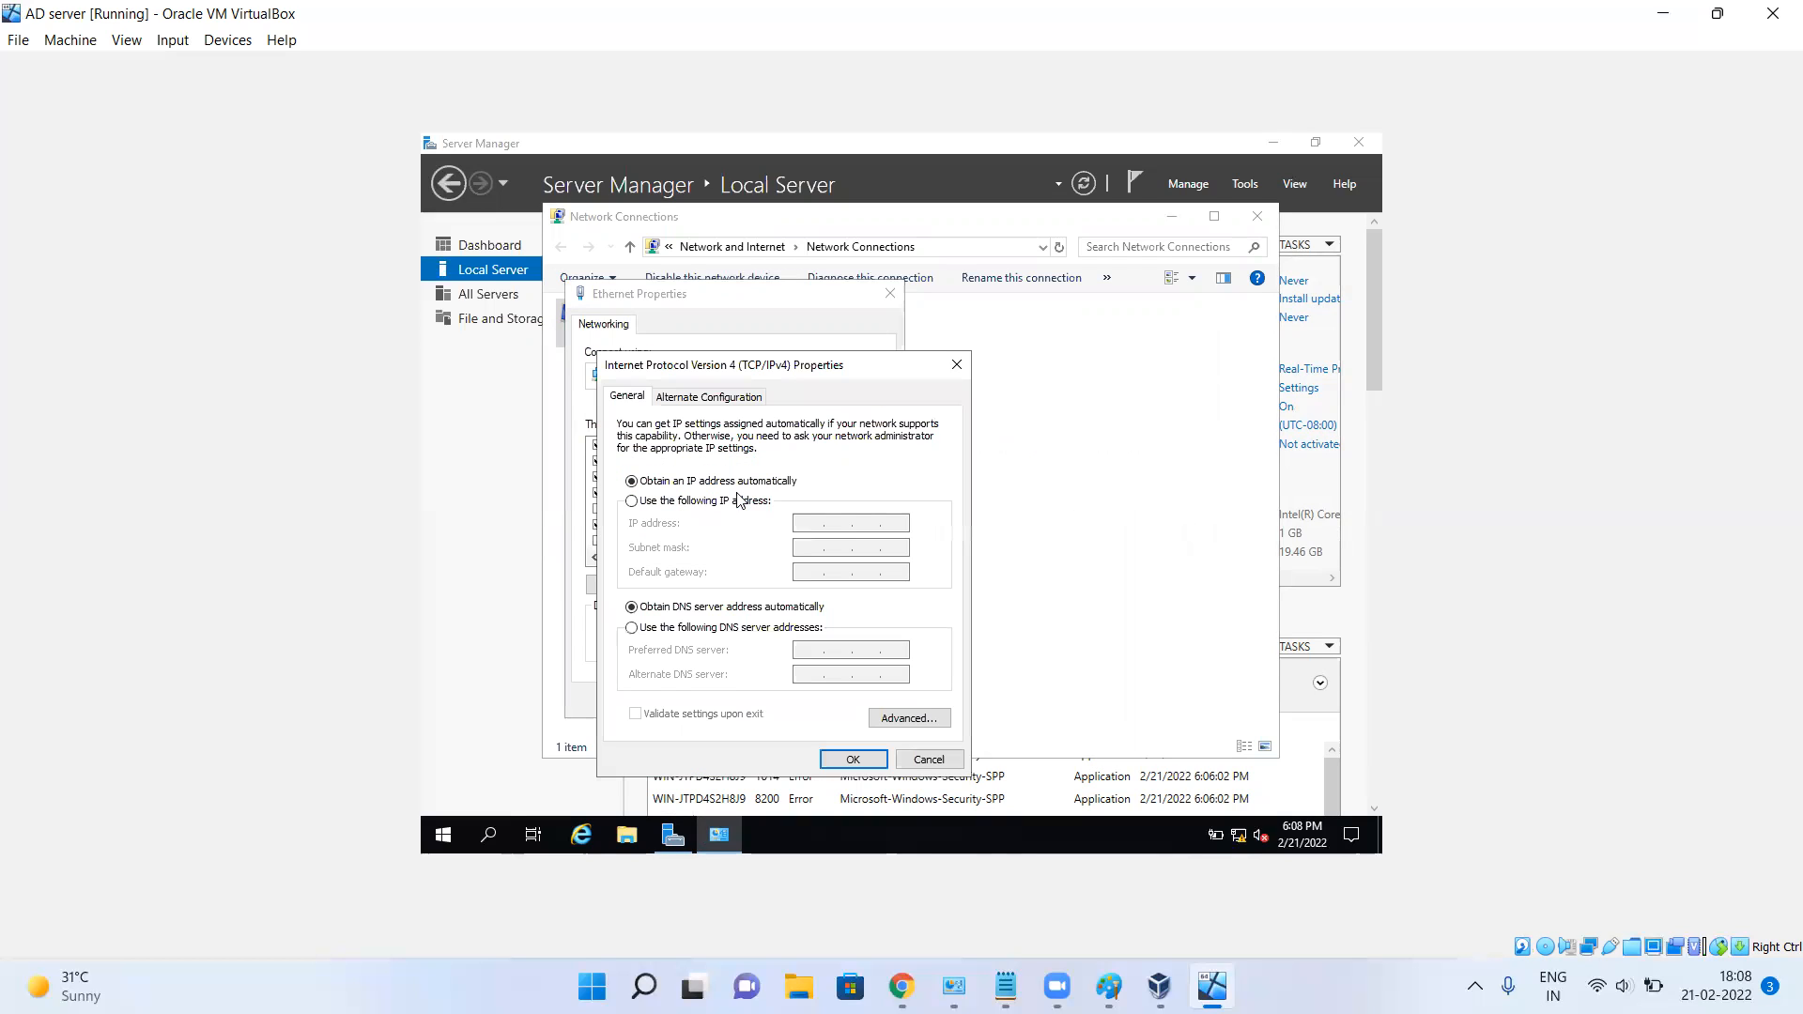
pyautogui.click(632, 502)
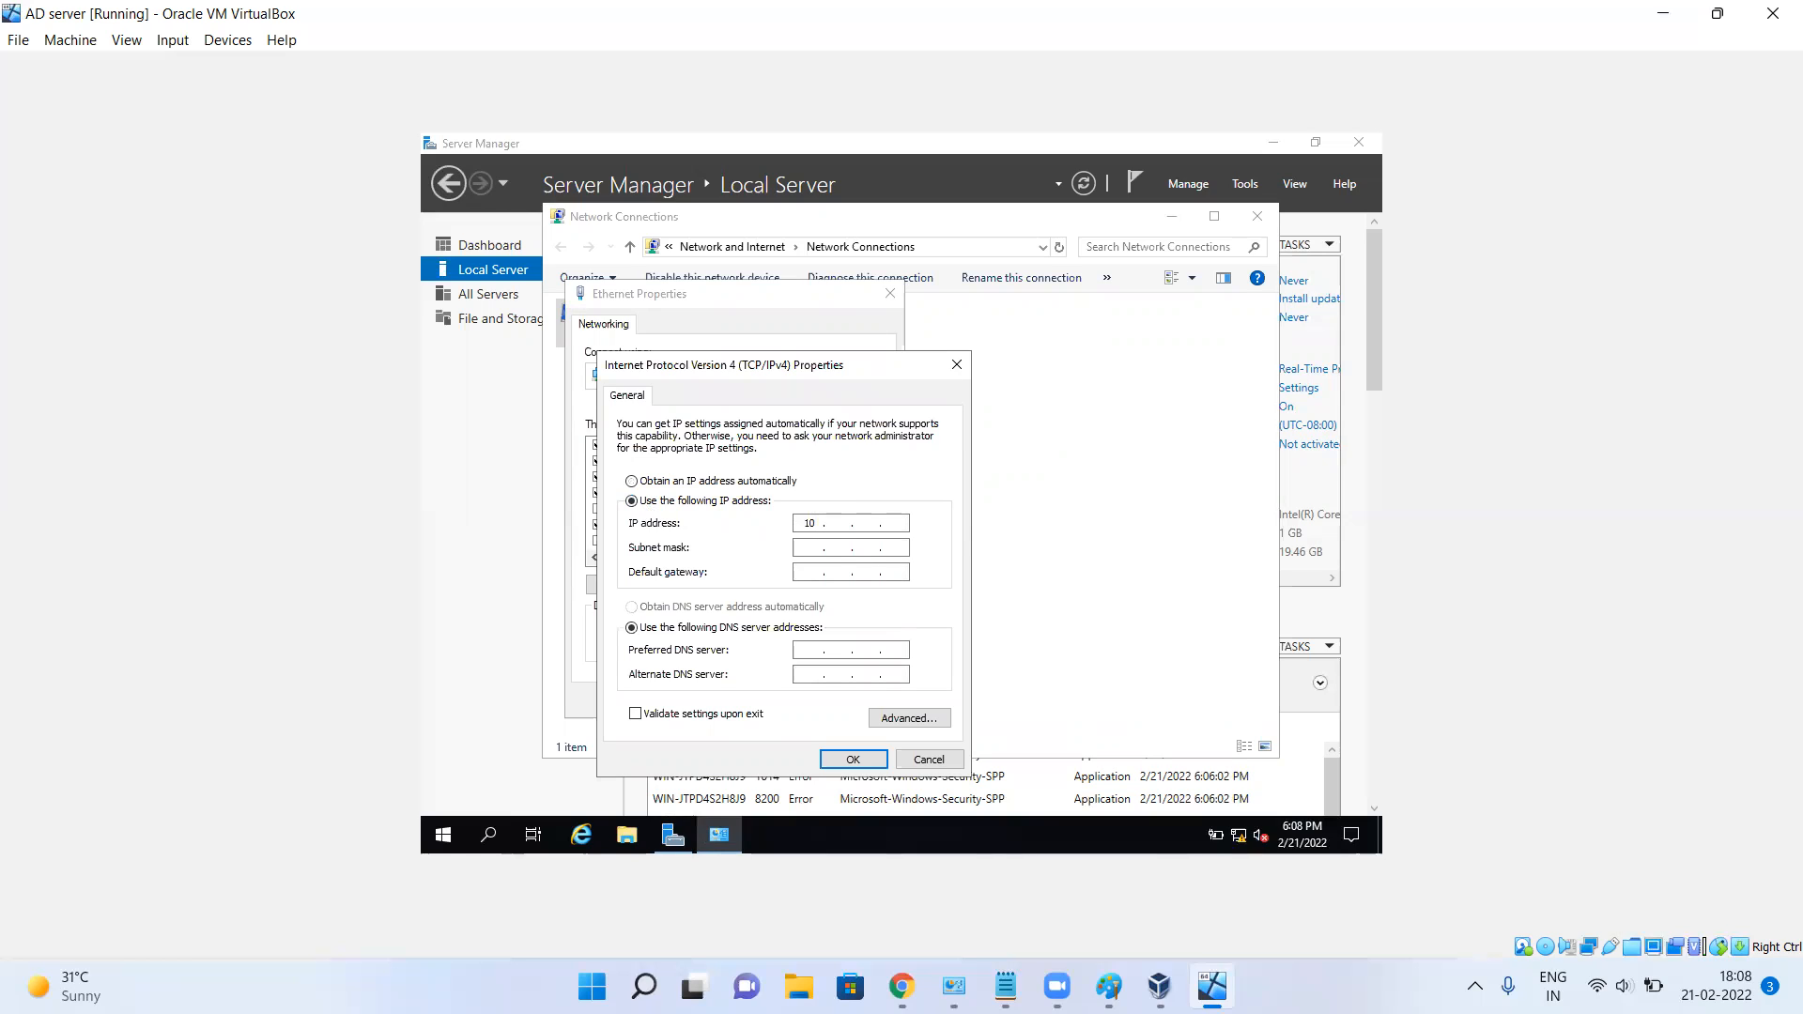
pyautogui.write('10 . 10 . 10 . 1')
pyautogui.press('Tab')
pyautogui.press('Tab')
pyautogui.press('Tab')
pyautogui.press('Tab')
pyautogui.write('10.10.10')
pyautogui.click(869, 761)
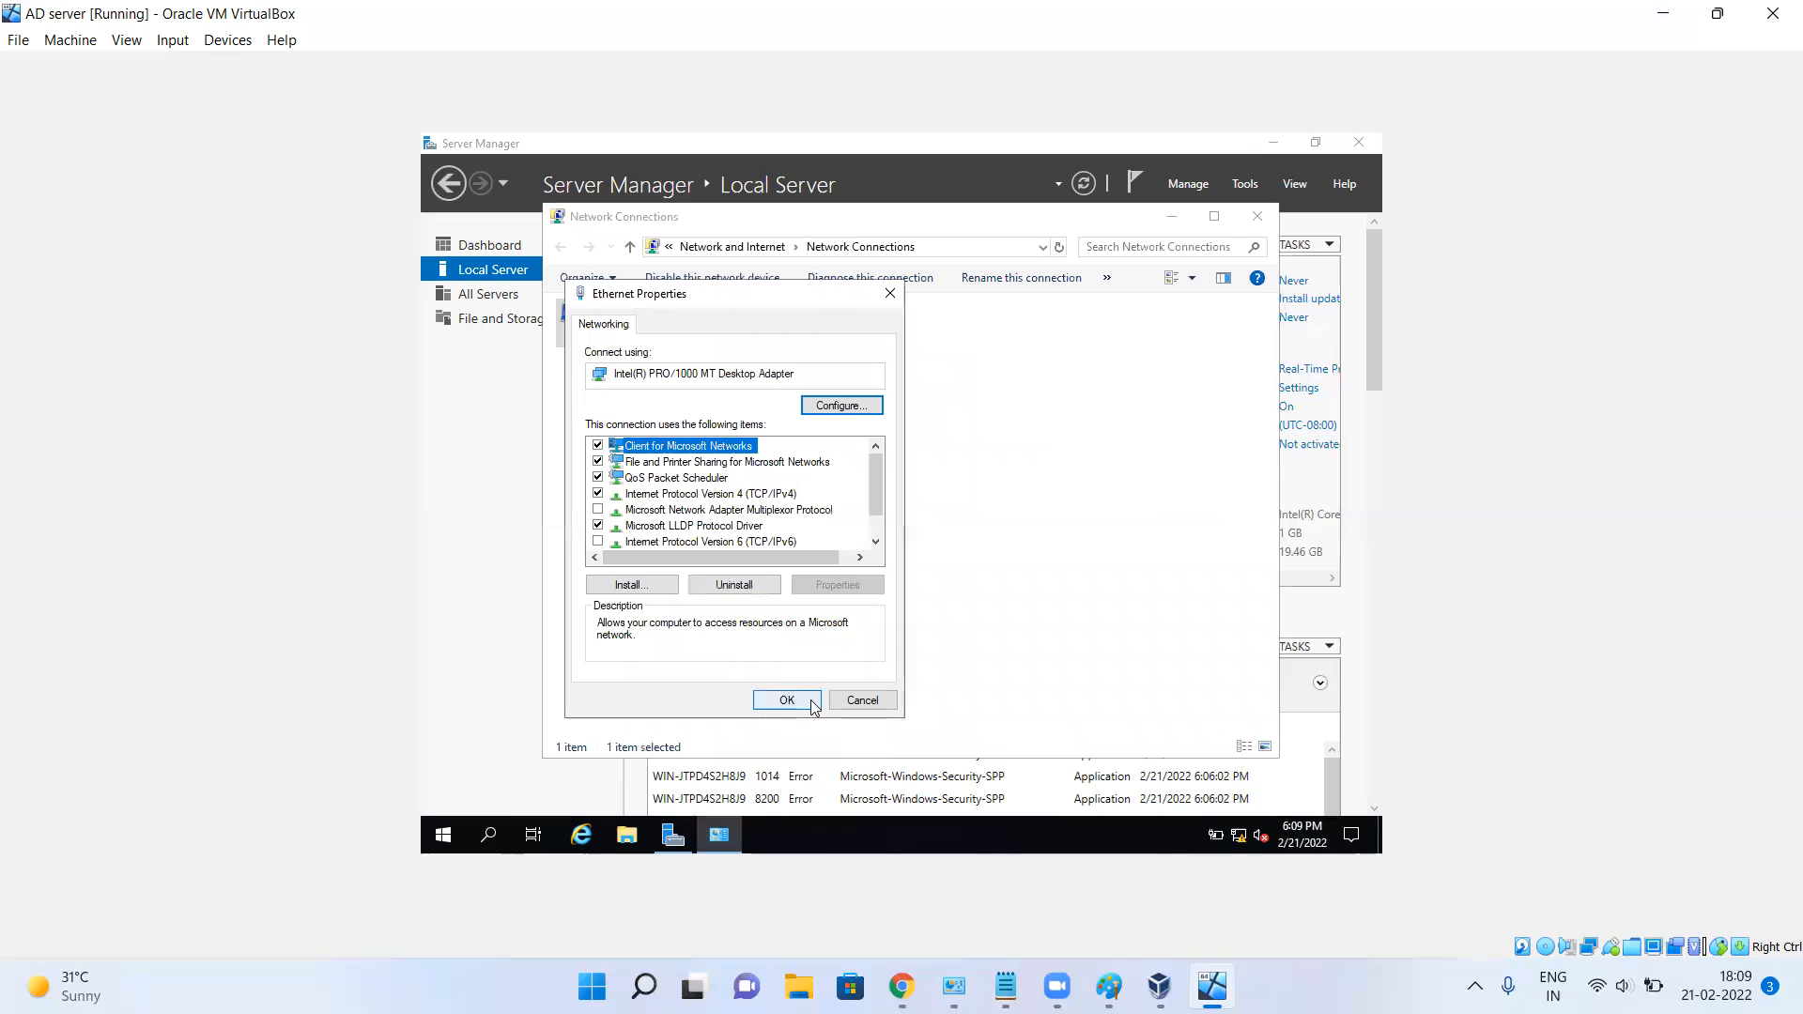
pyautogui.click(795, 699)
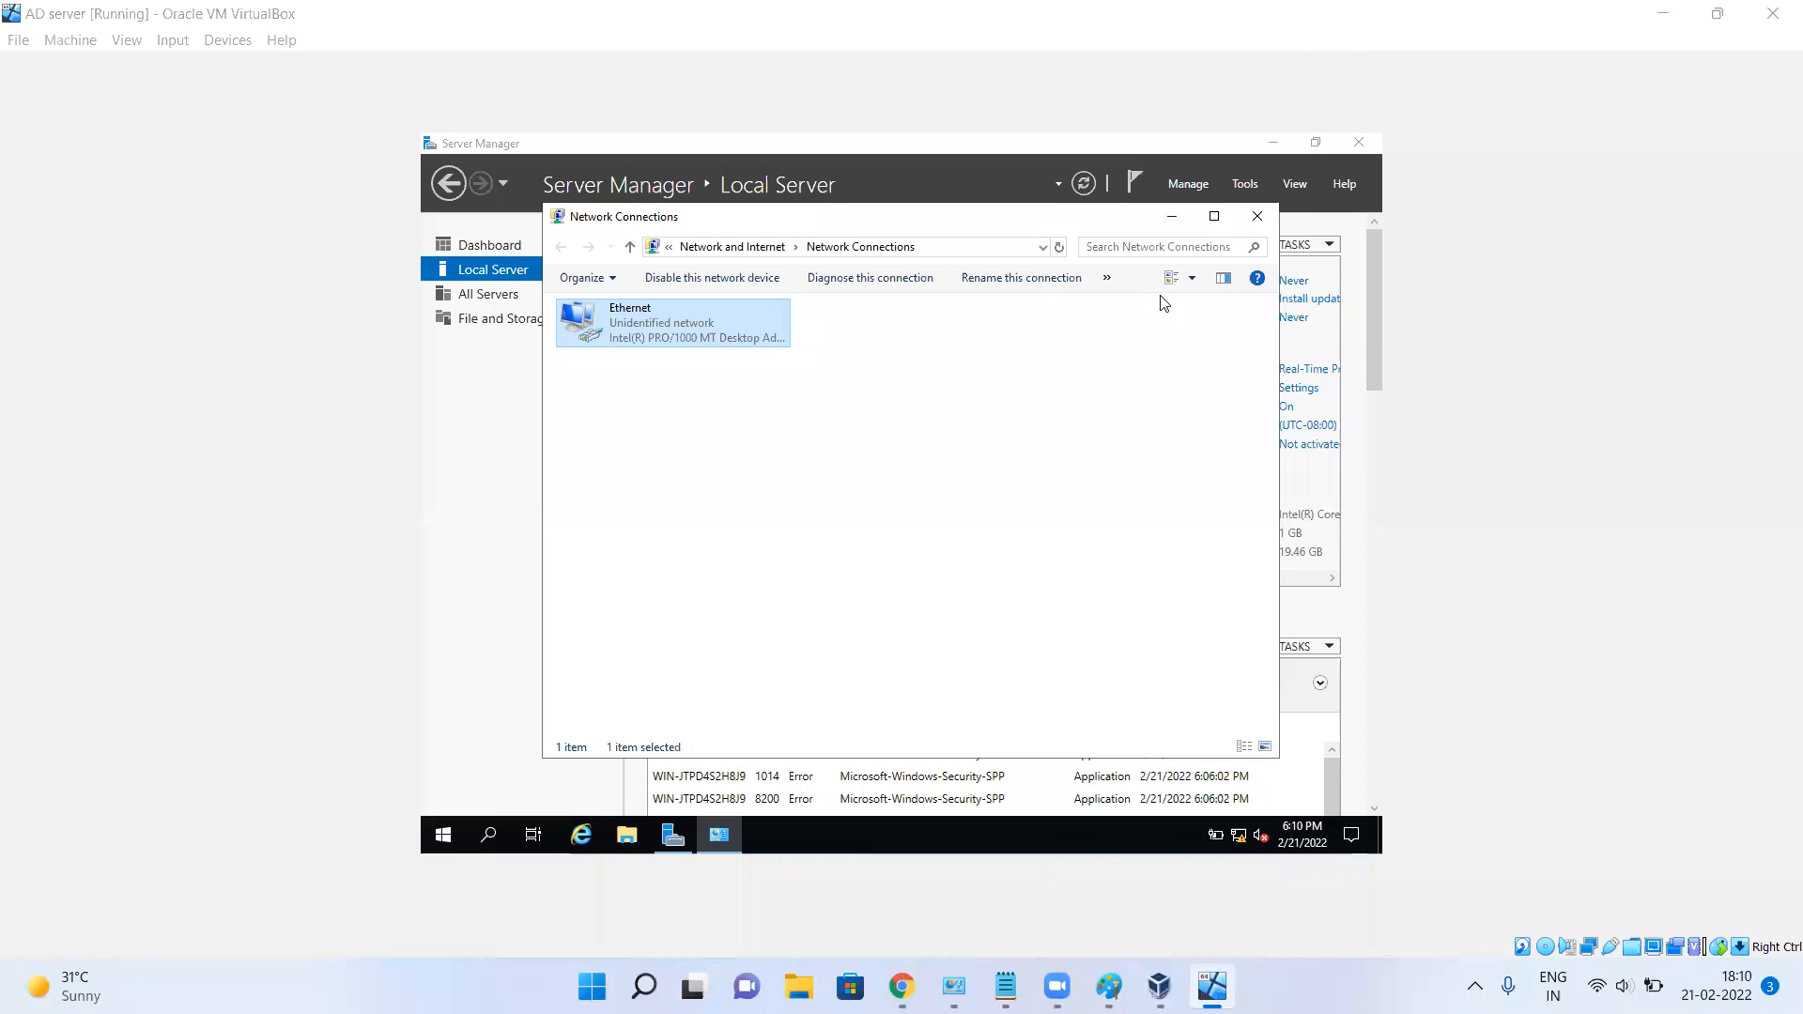
# Close Network Connections and refresh Server Manager to show Ethernet as 10.10.10.1.
pyautogui.click(1257, 218)
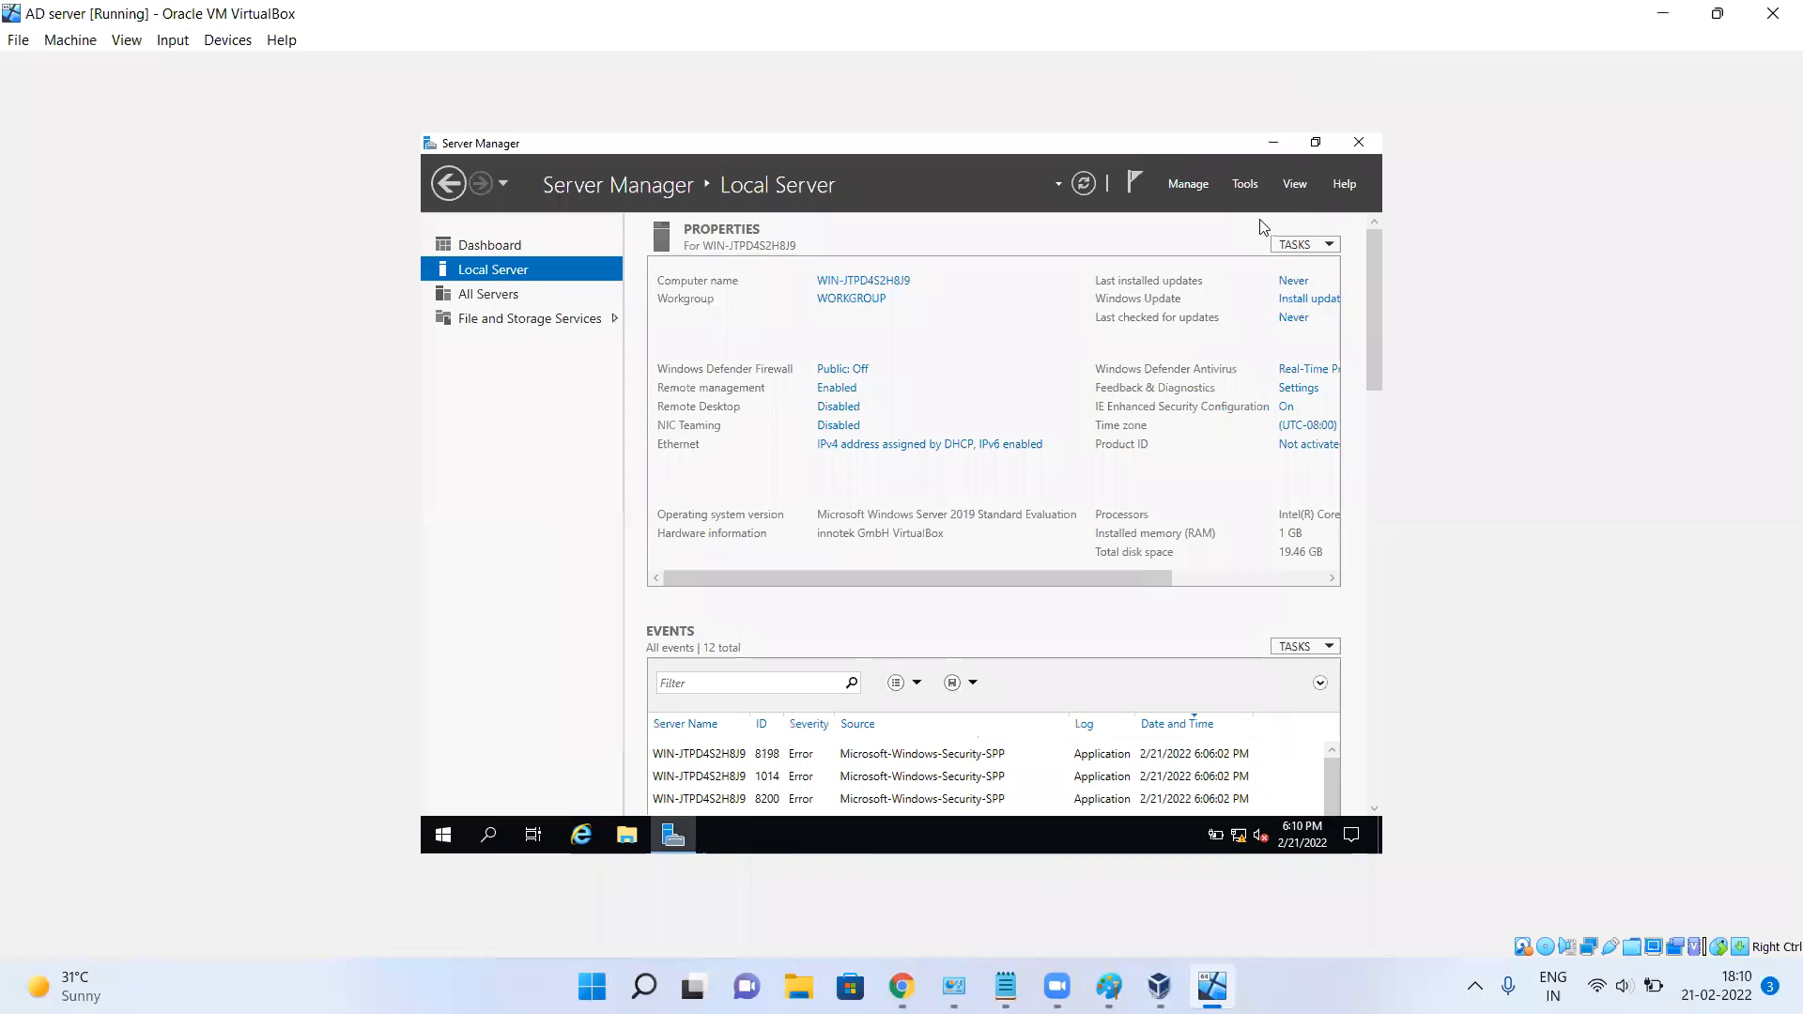
pyautogui.click(1087, 182)
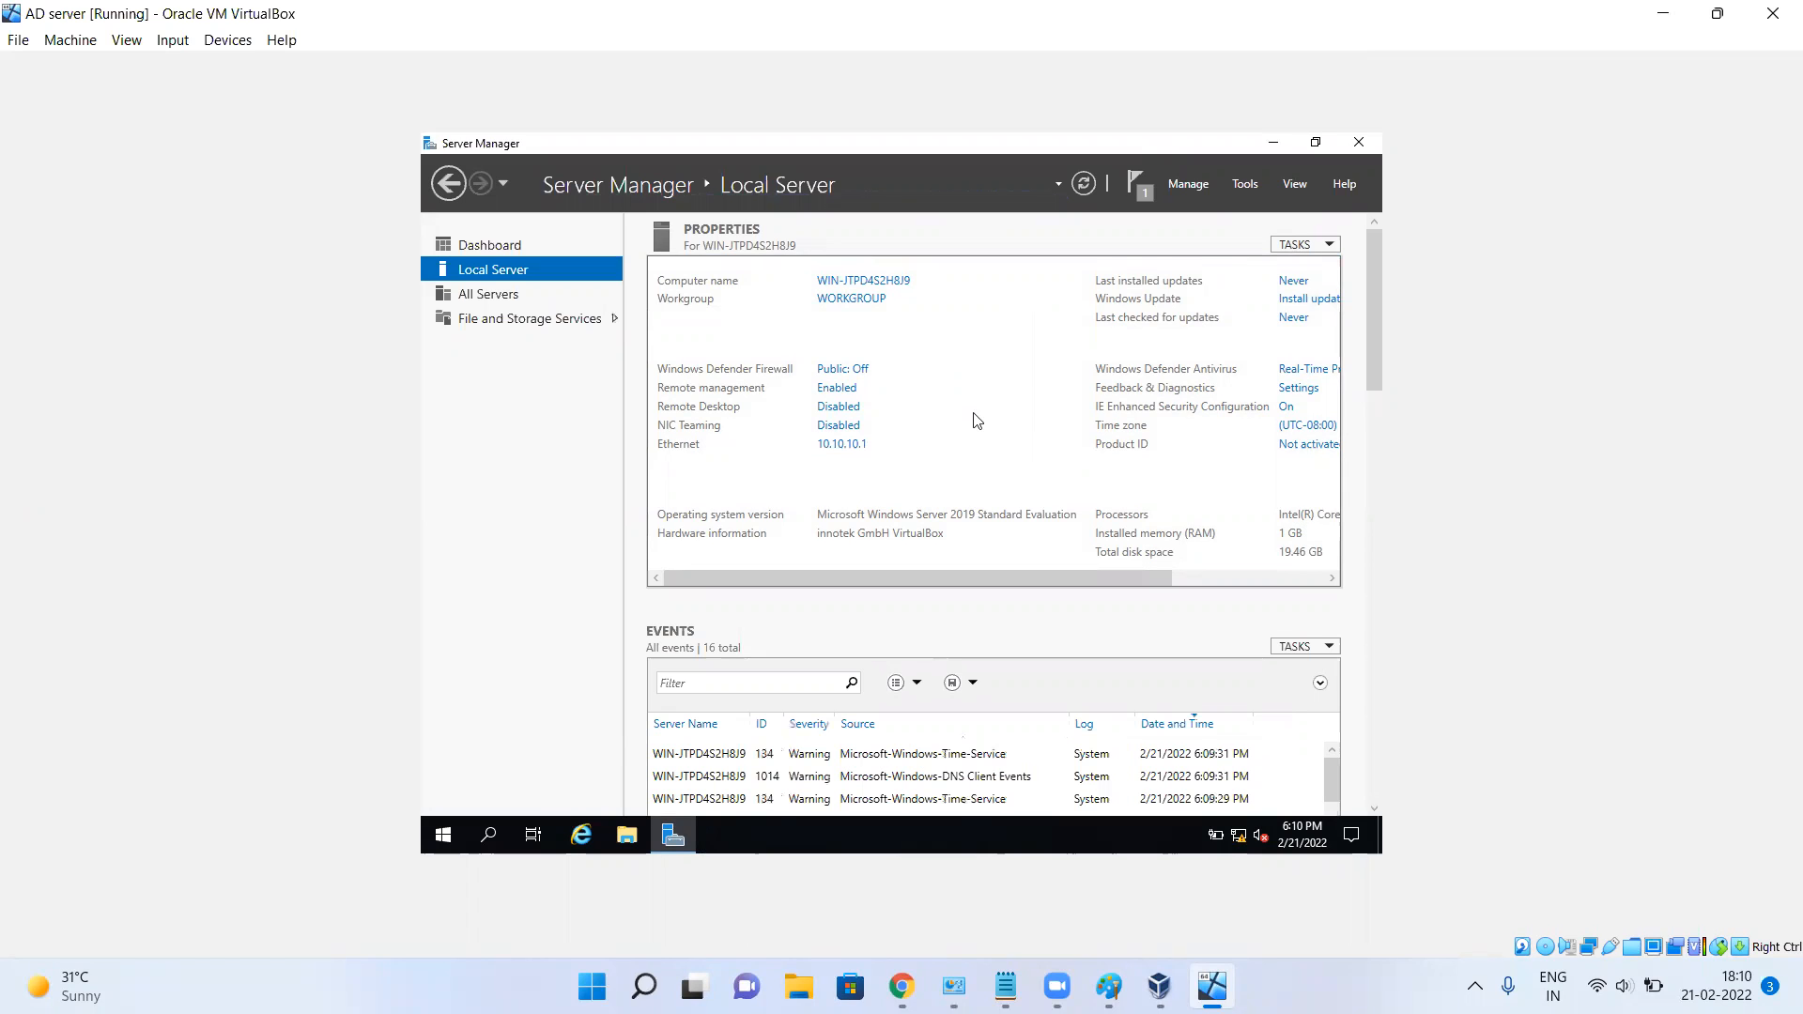
# Close Server Manager and show This PC in a maximized File Explorer window.
pyautogui.click(1359, 141)
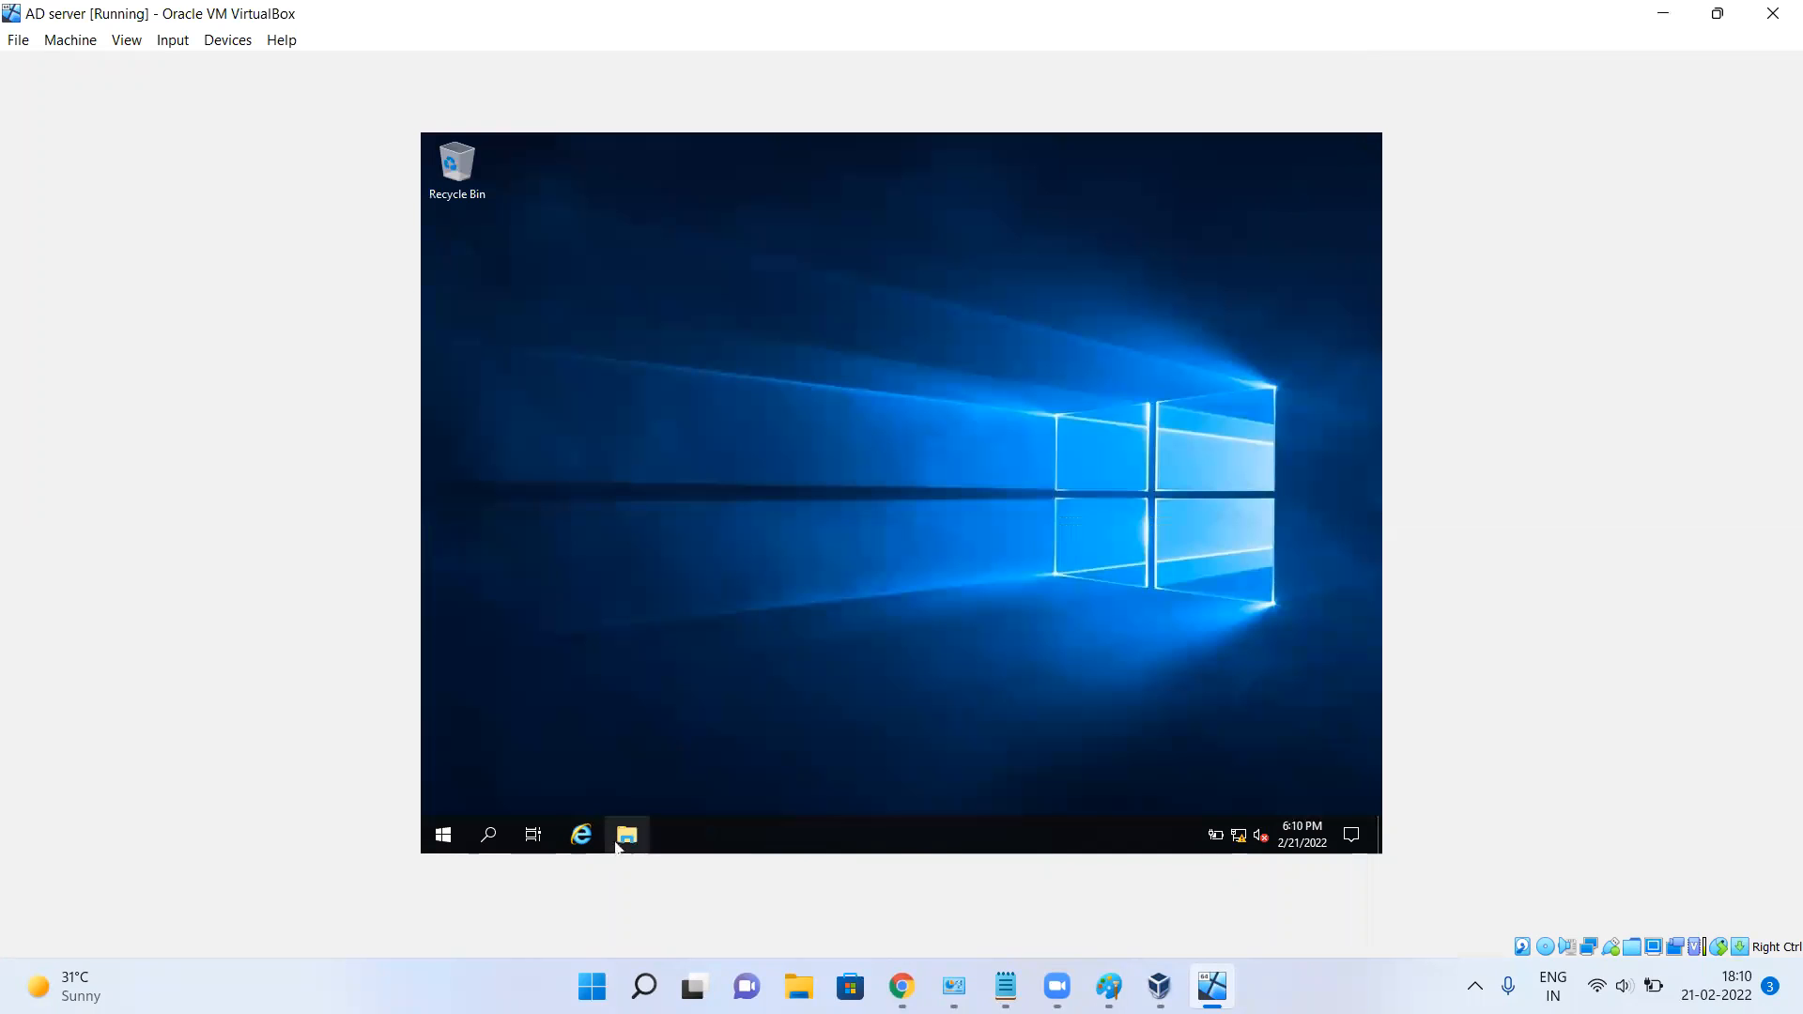
pyautogui.click(645, 836)
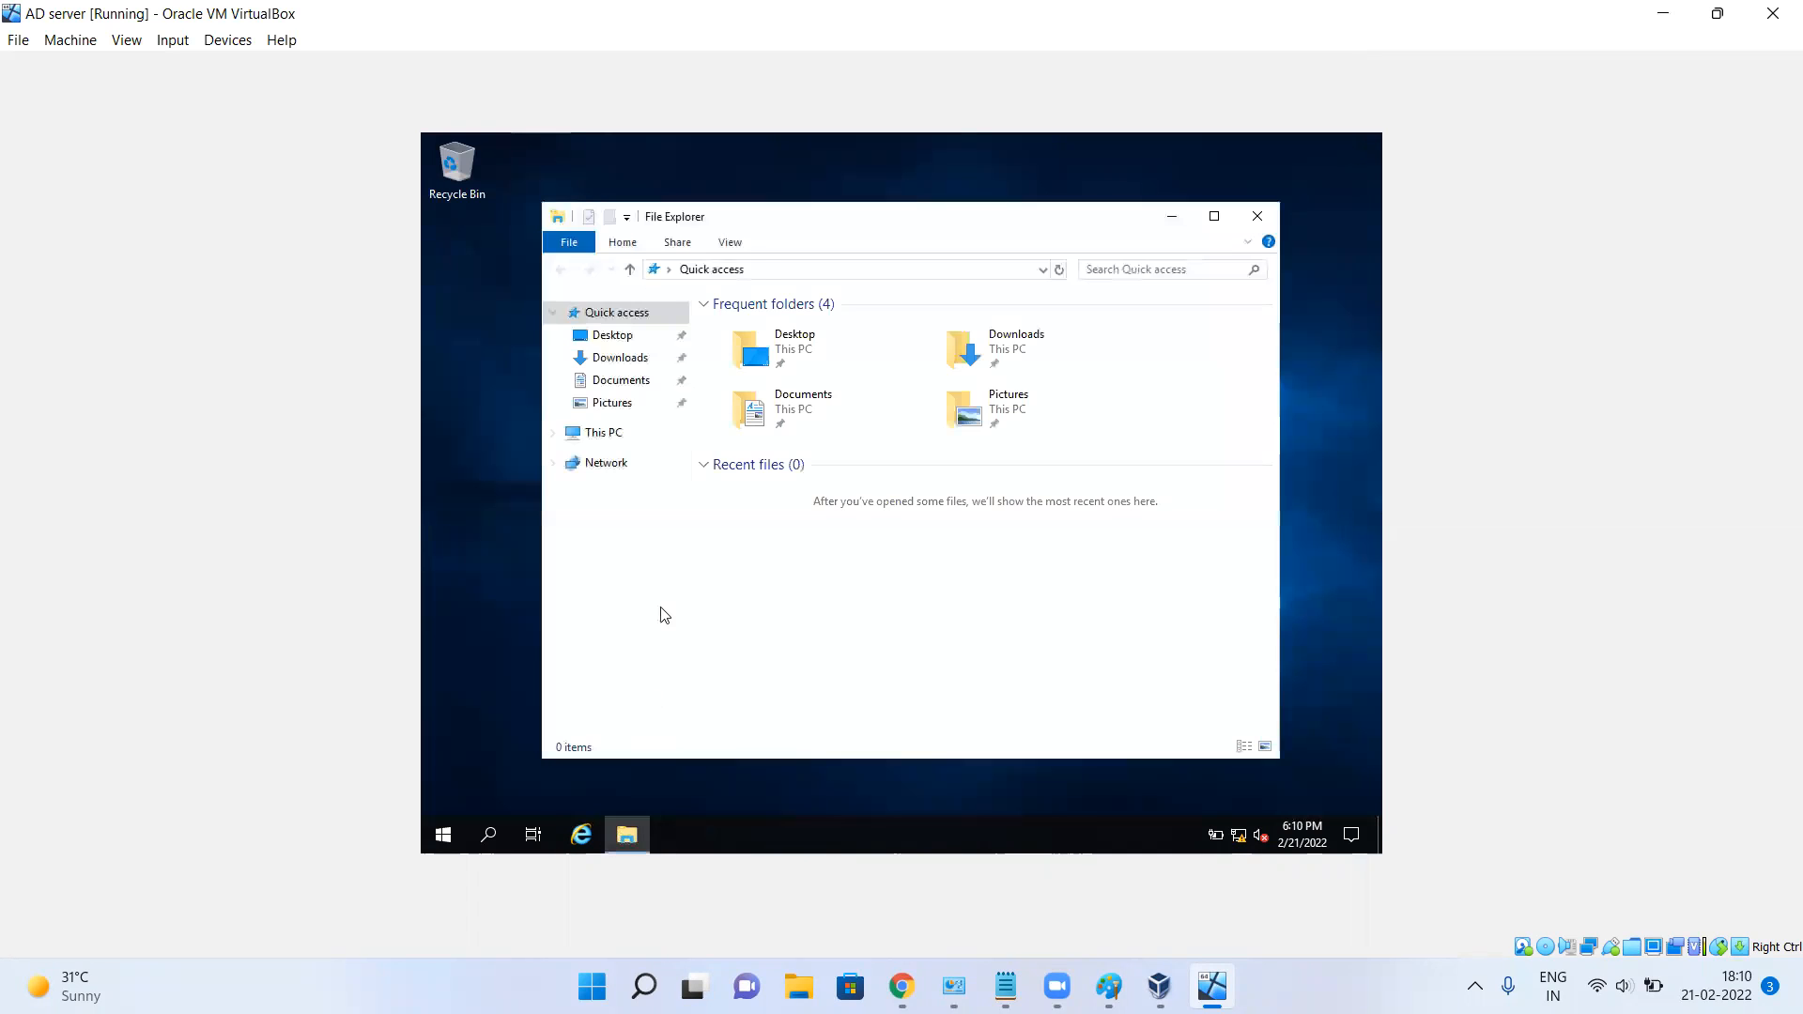
pyautogui.click(601, 433)
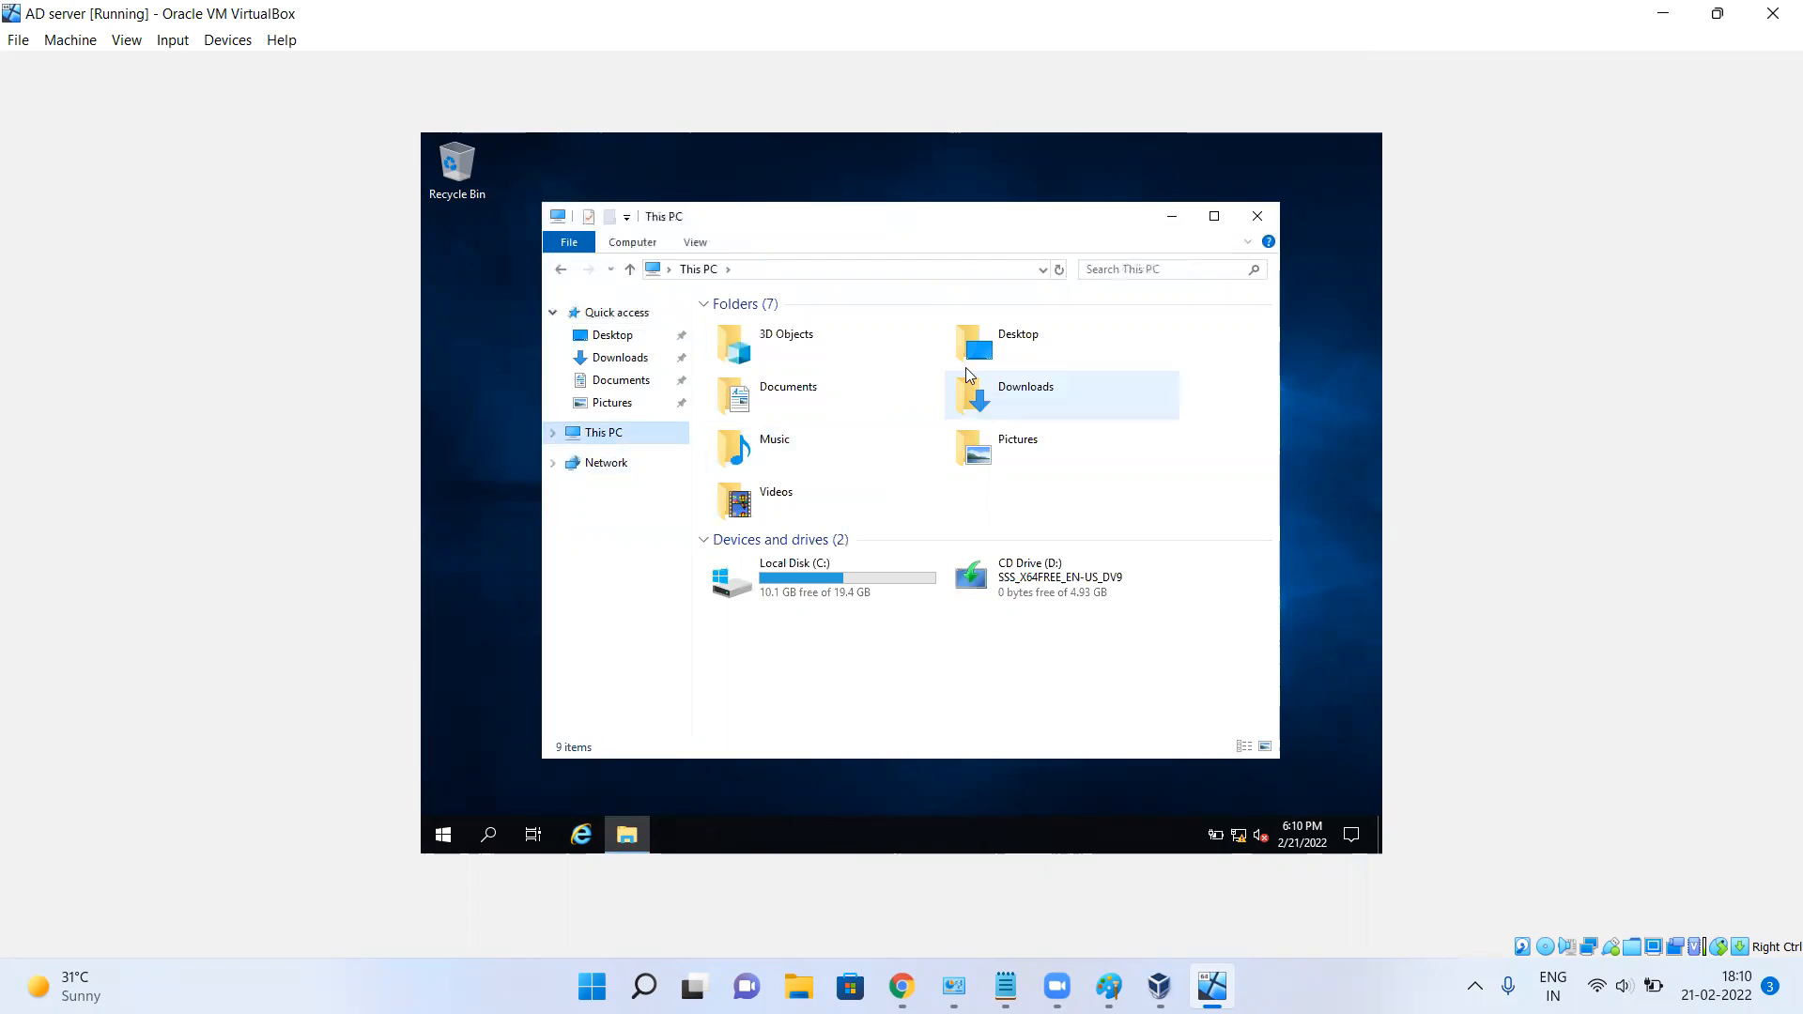
pyautogui.click(1214, 216)
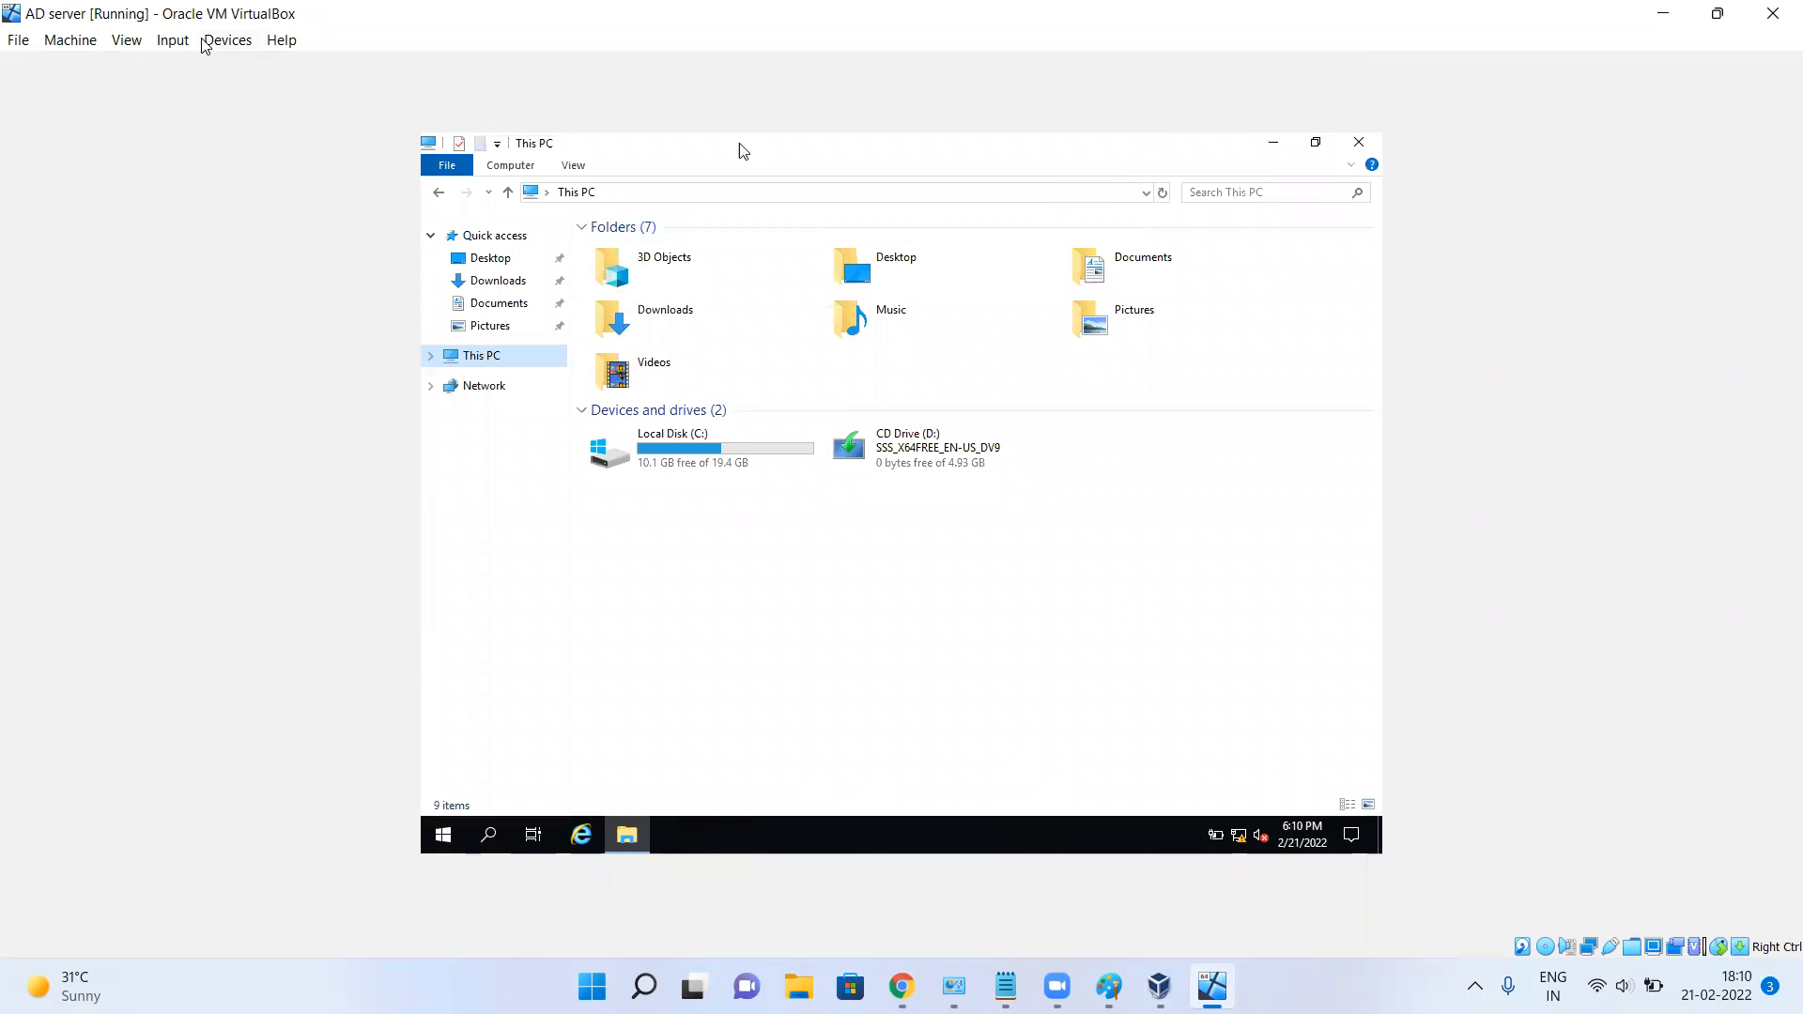
# Insert the Guest Additions CD image from the VirtualBox Devices menu.
pyautogui.click(231, 42)
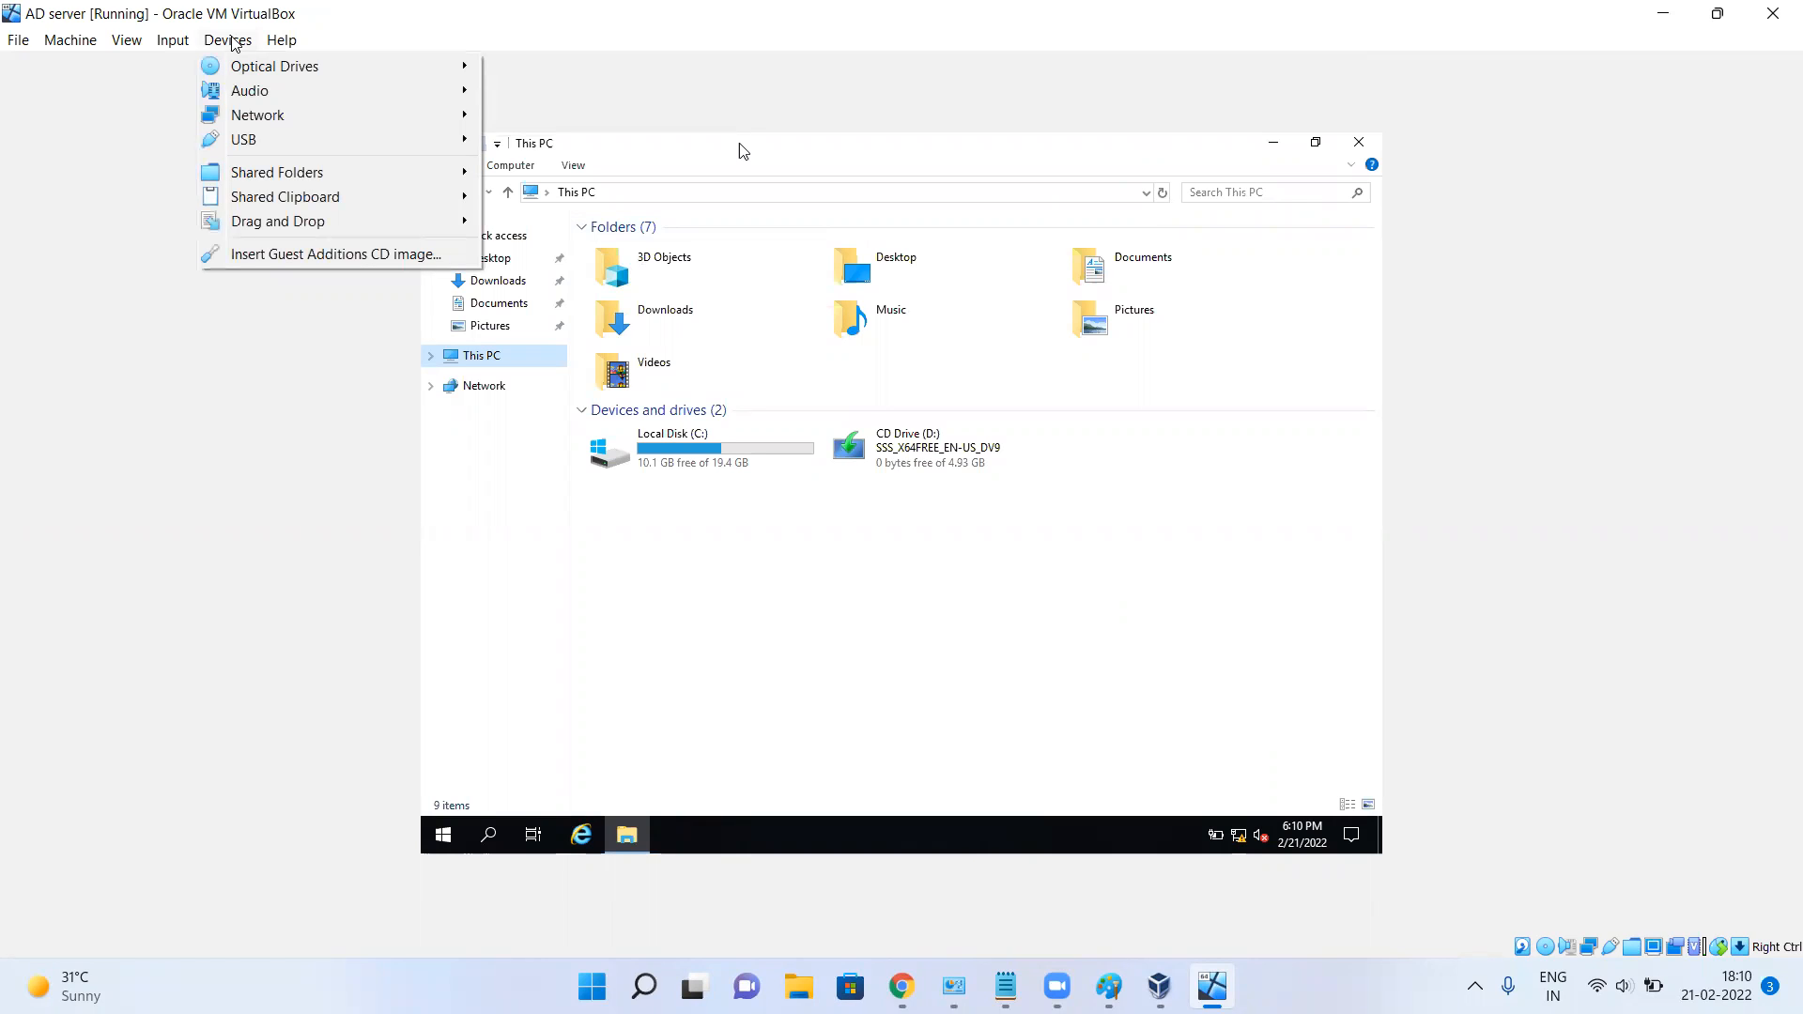
pyautogui.click(521, 589)
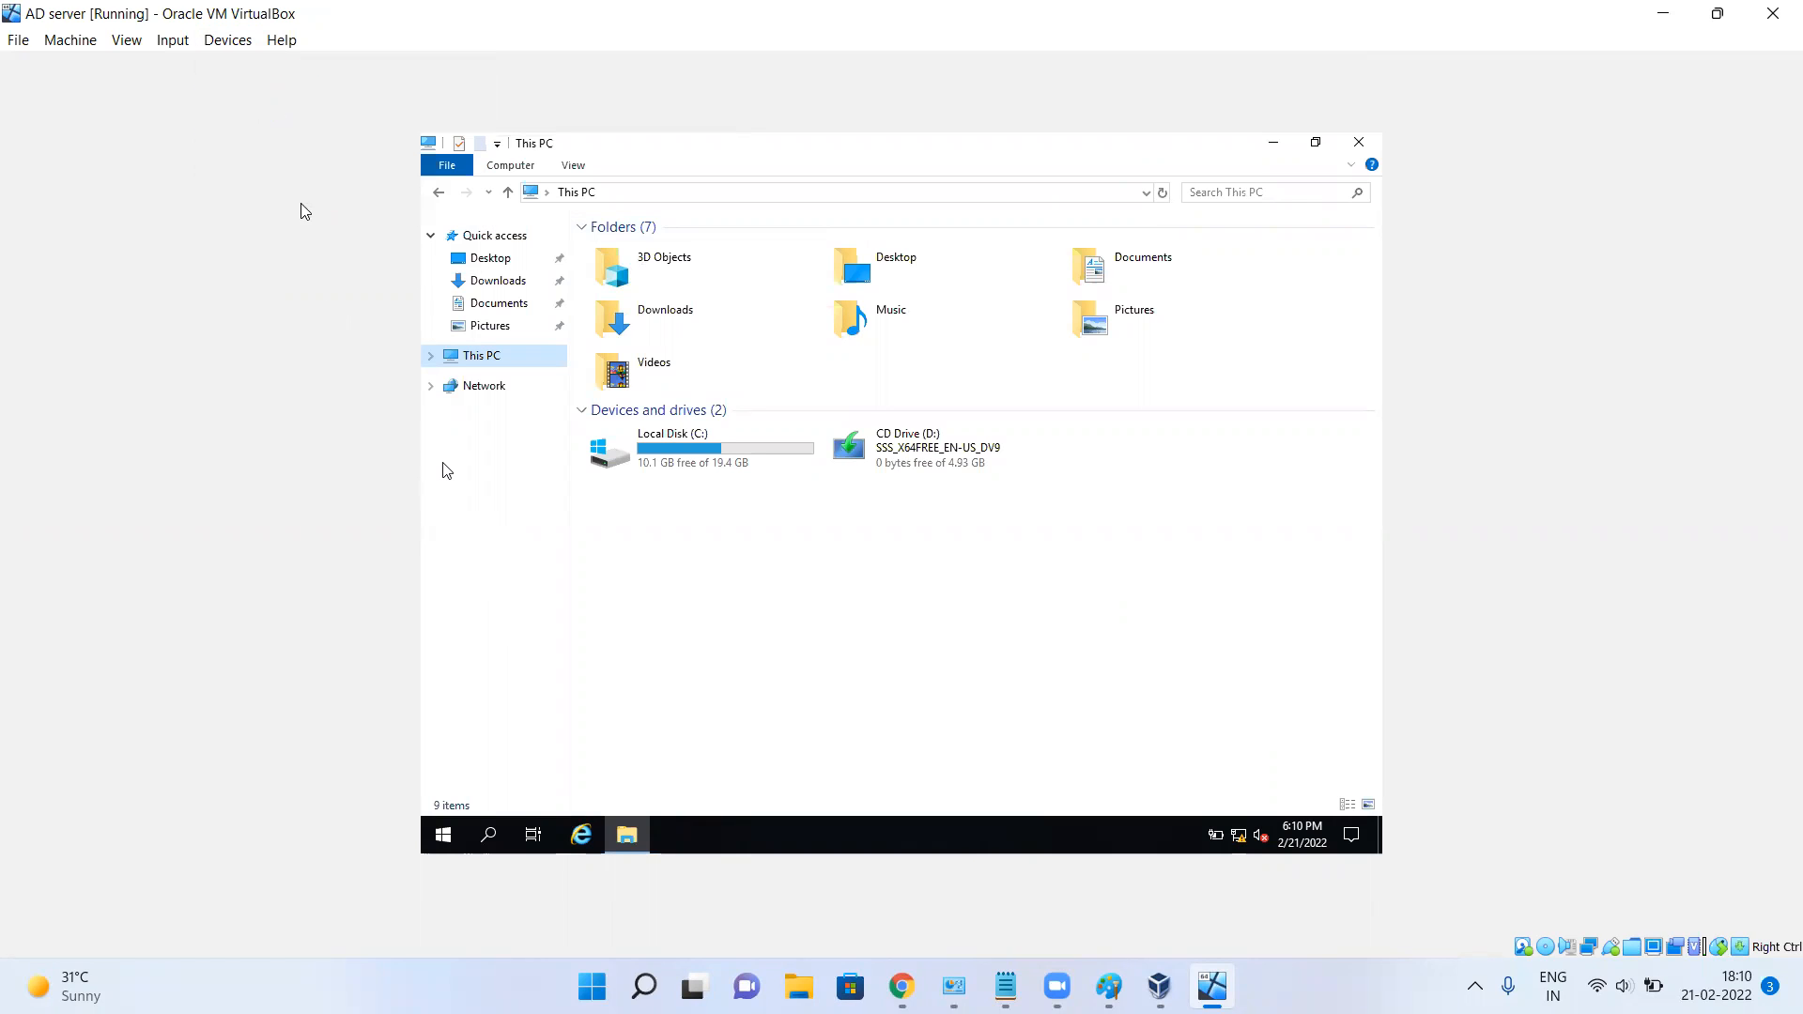
pyautogui.click(230, 41)
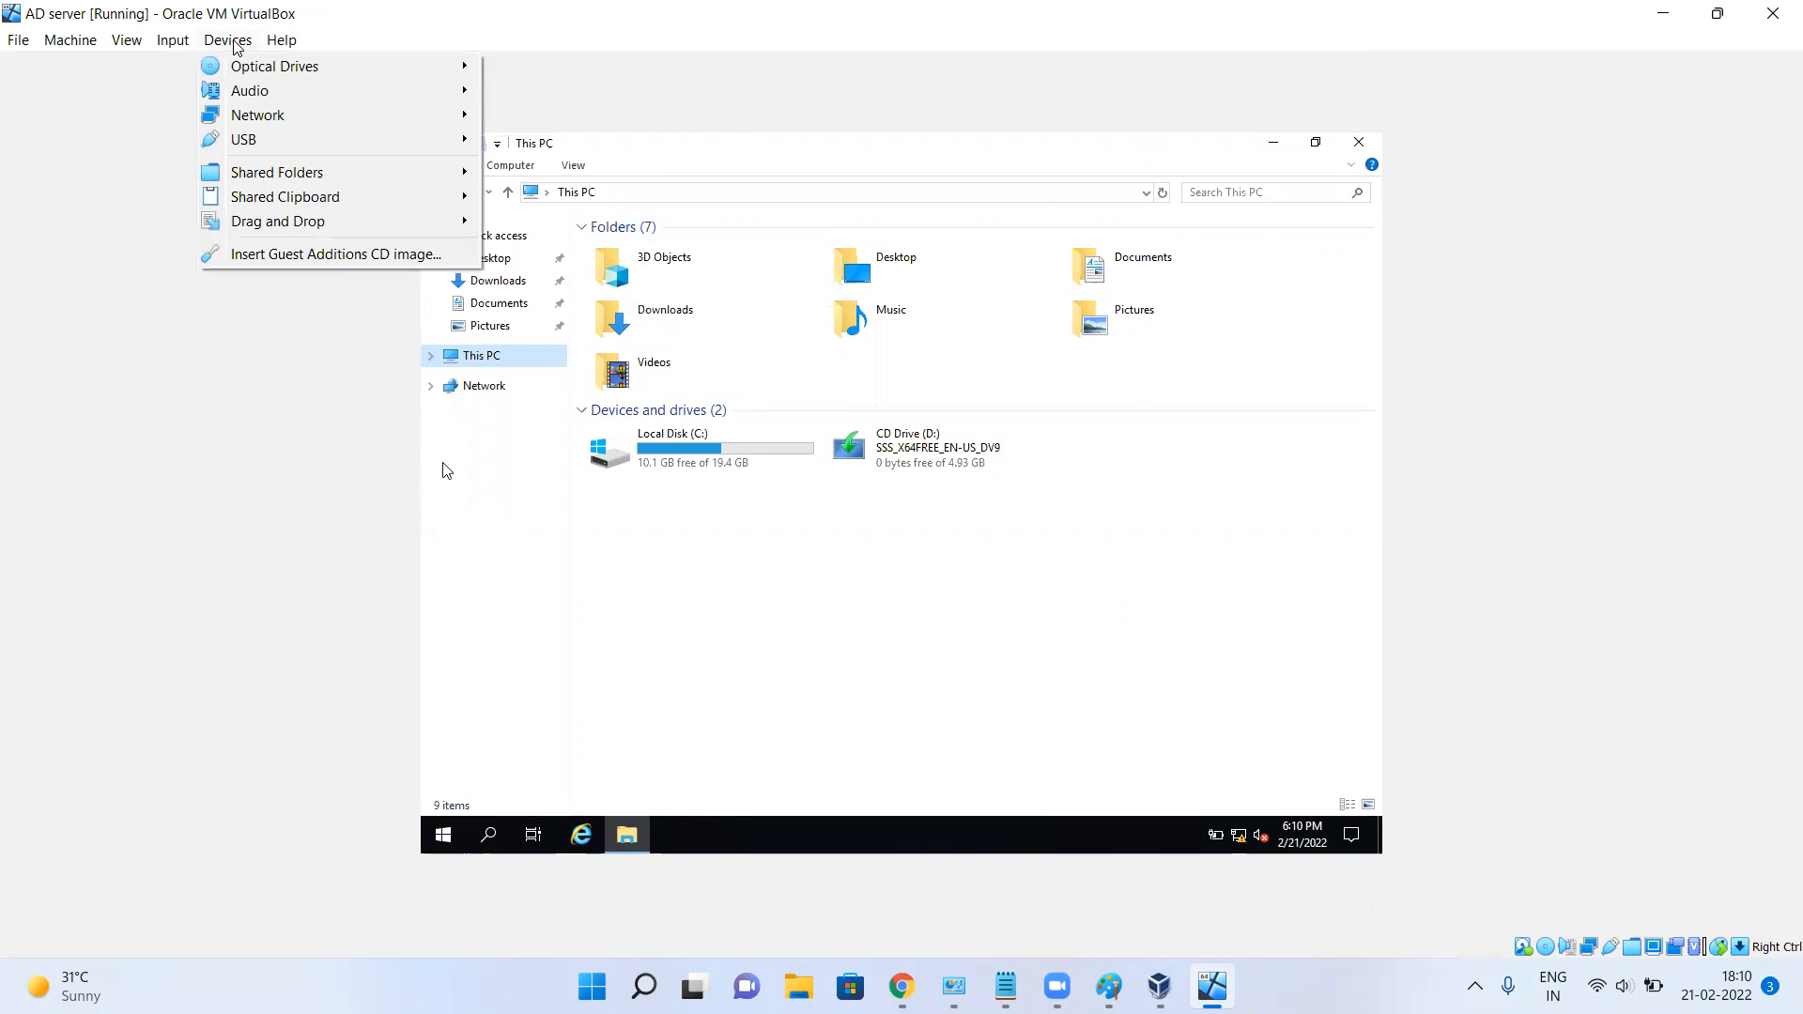
pyautogui.click(281, 254)
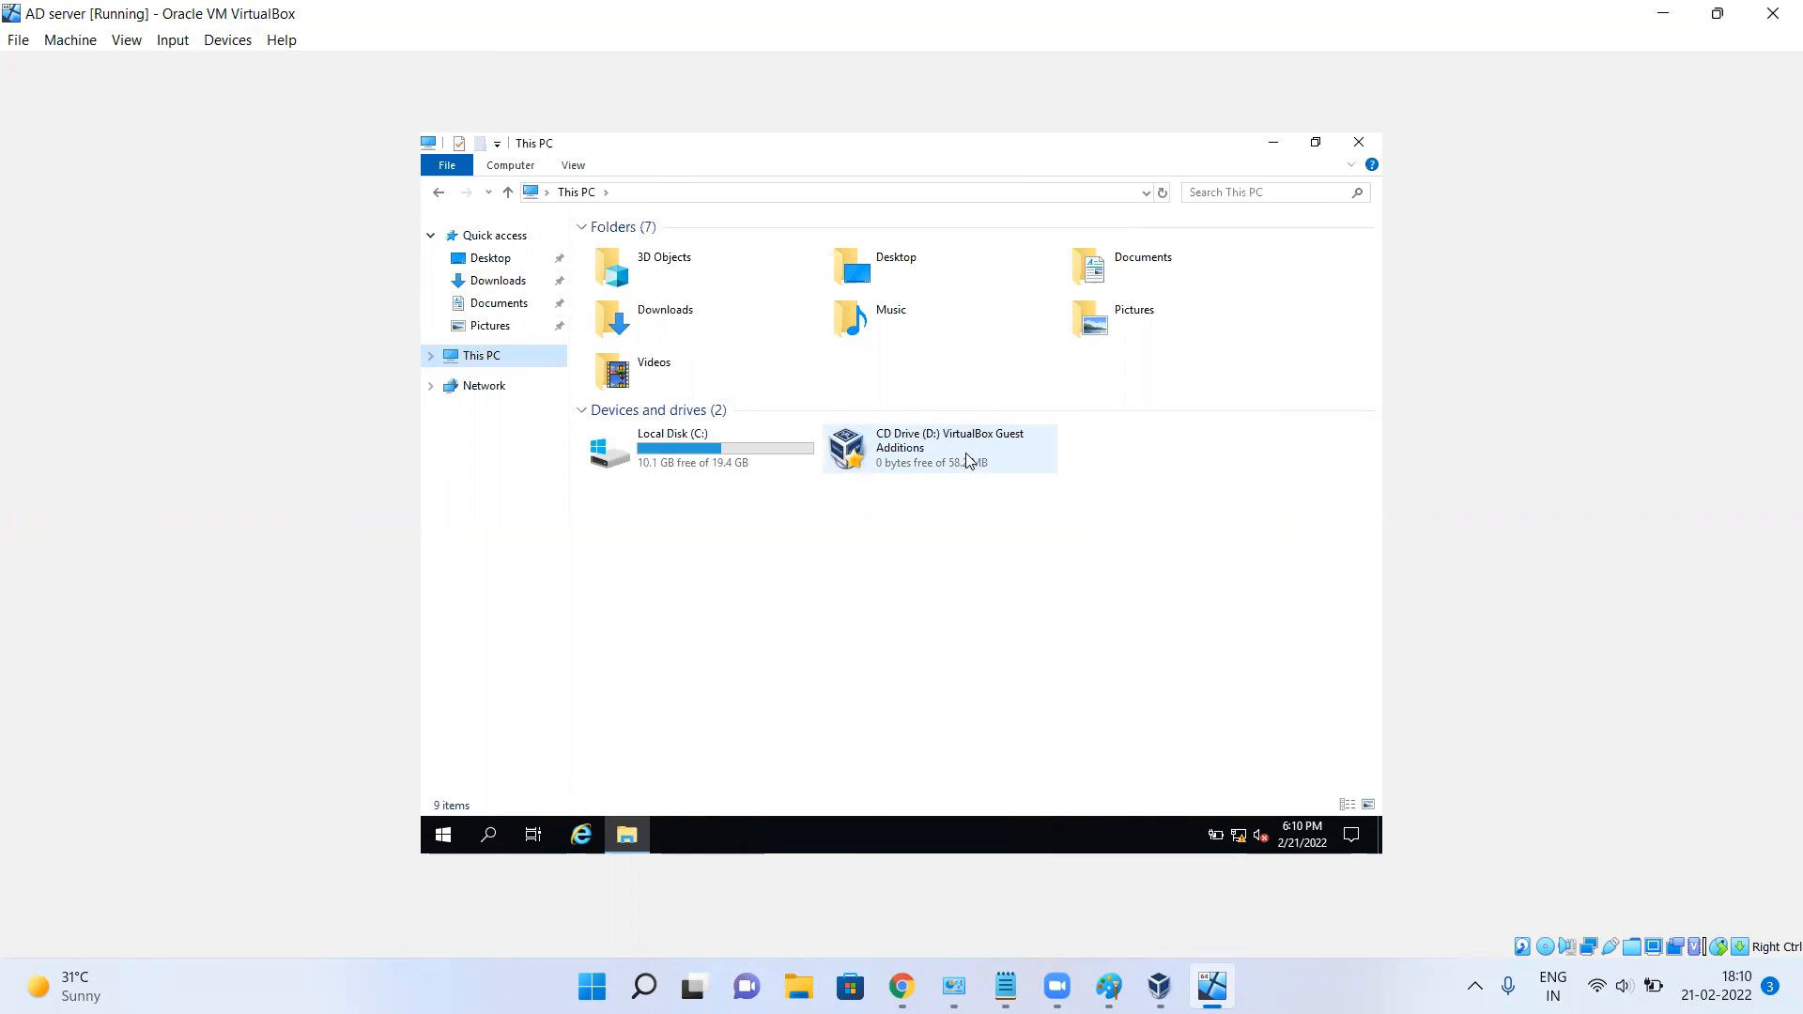
# Open the Guest Additions CD drive and launch the VBoxWindowsAdditions-amd64 installer.
pyautogui.click(967, 459)
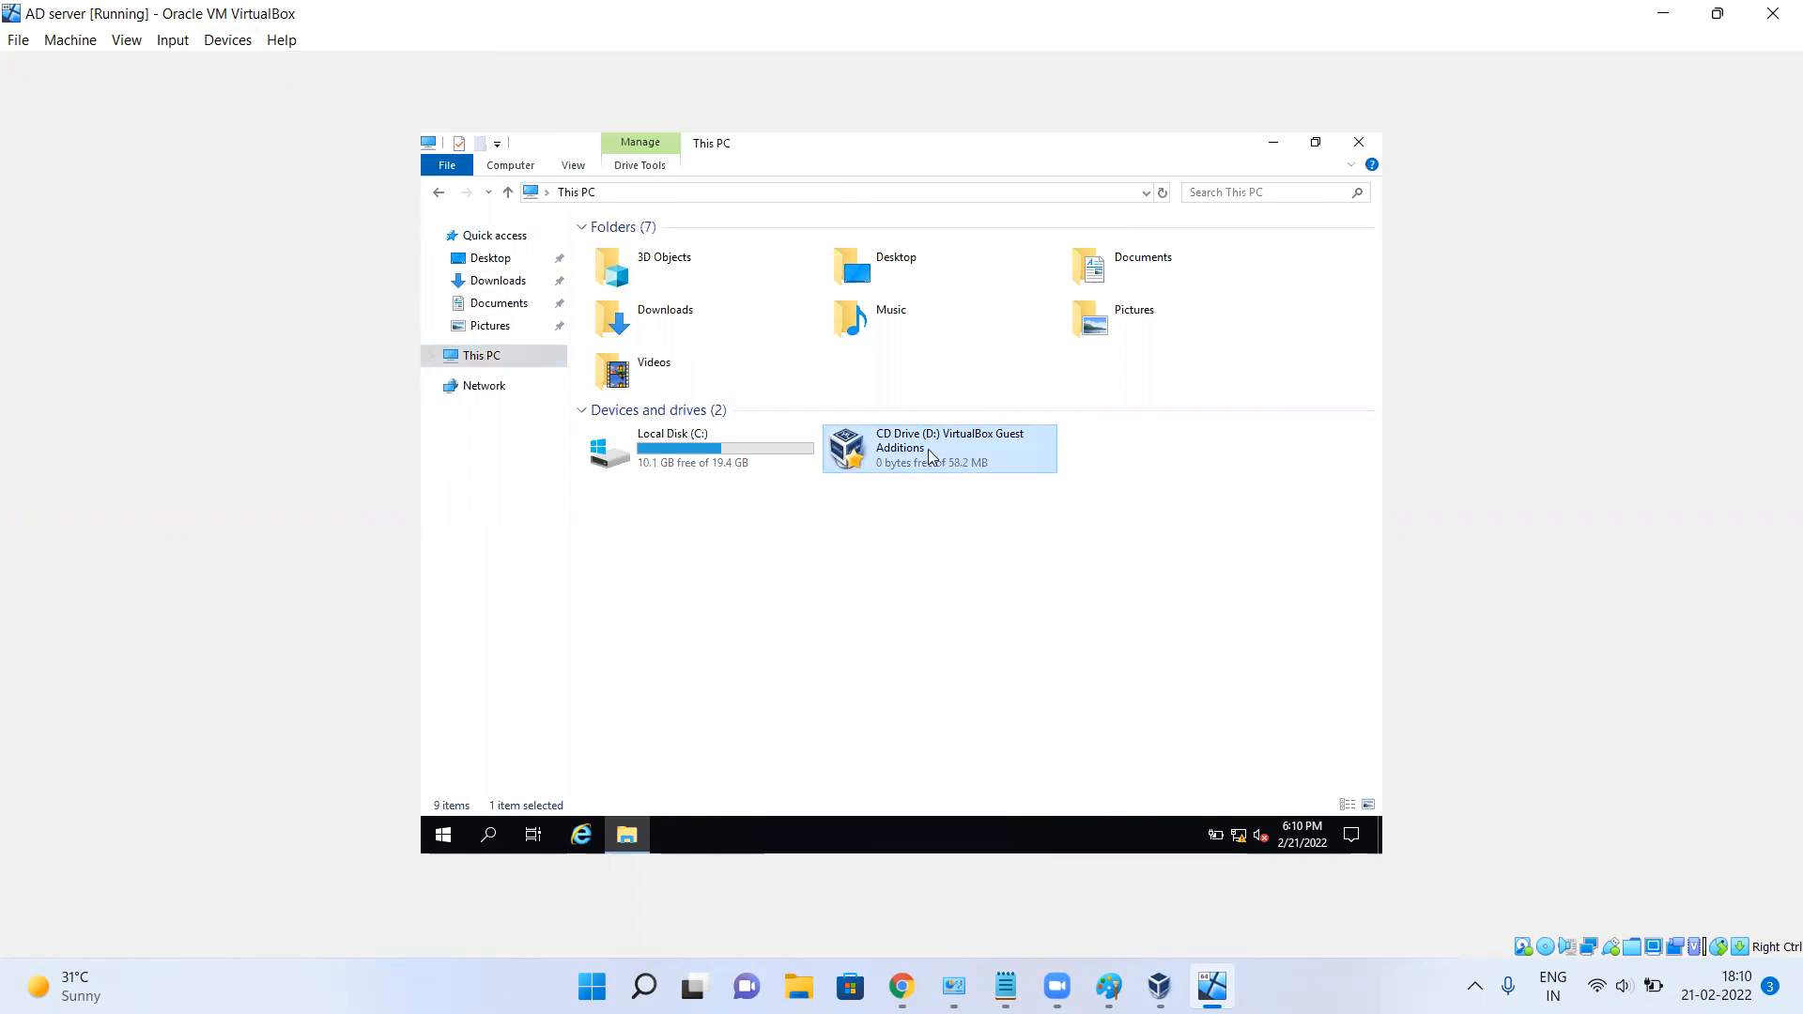
pyautogui.doubleClick(930, 454)
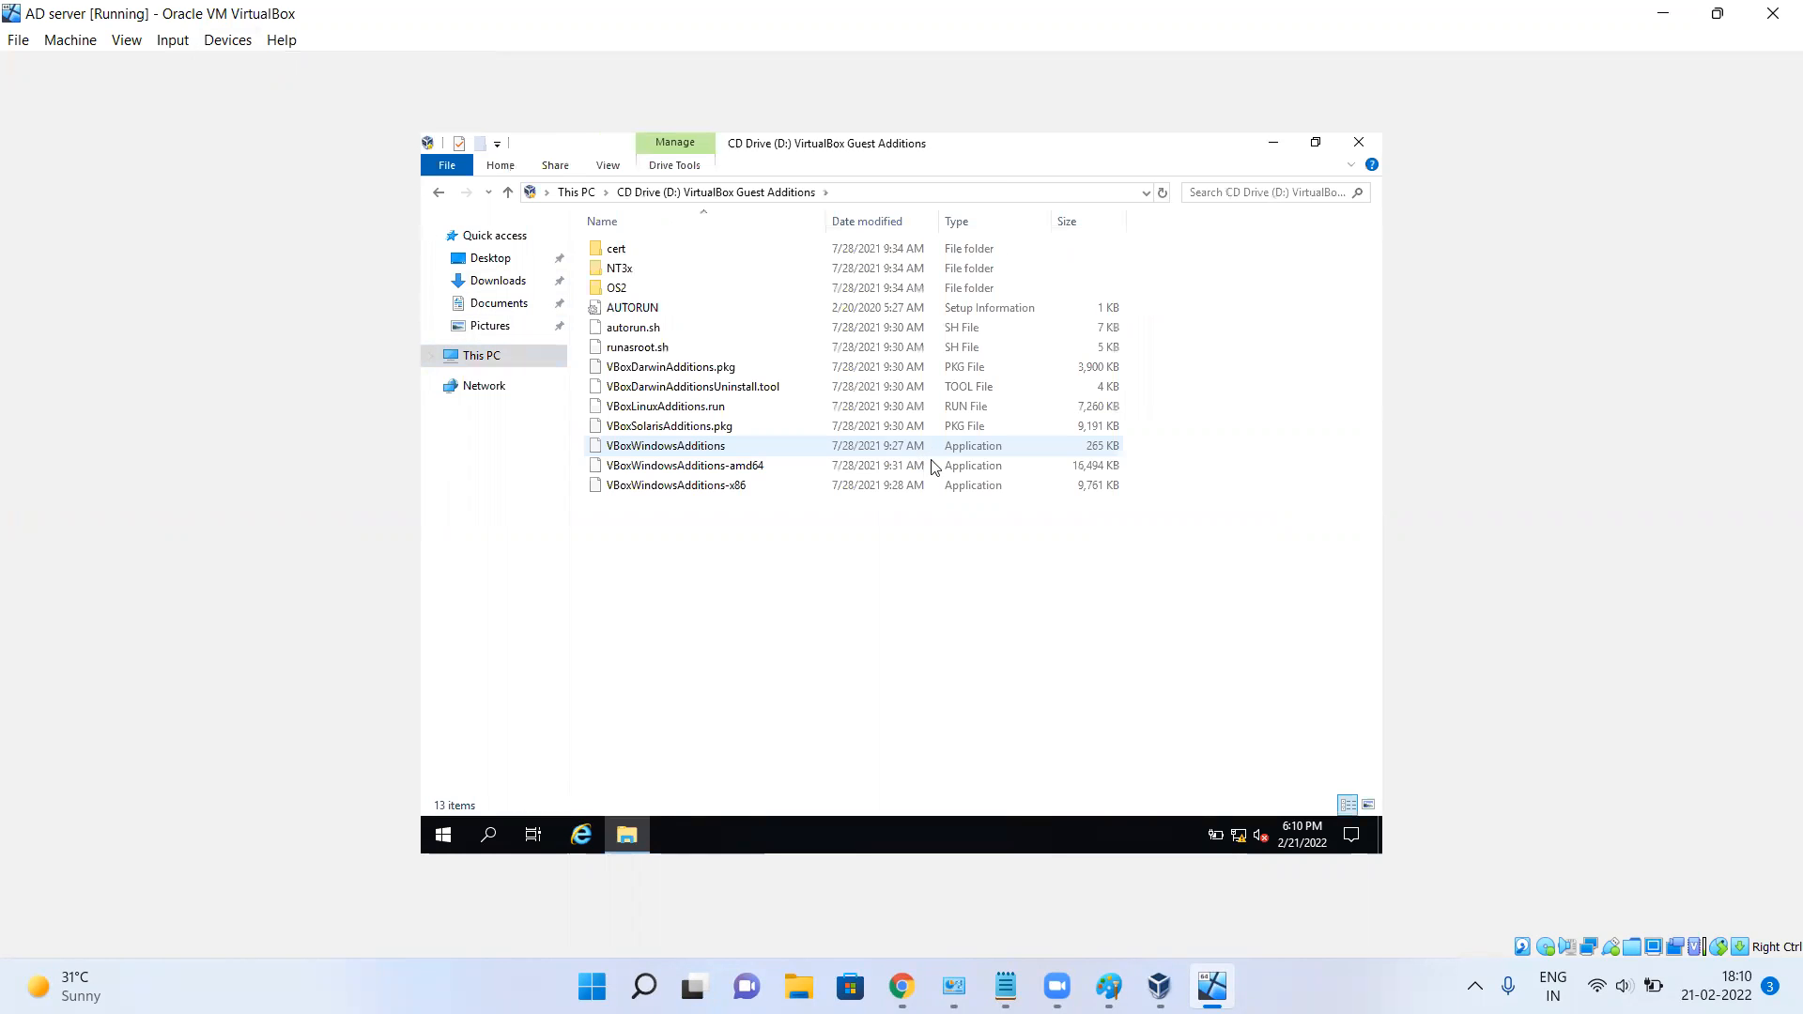
pyautogui.doubleClick(764, 473)
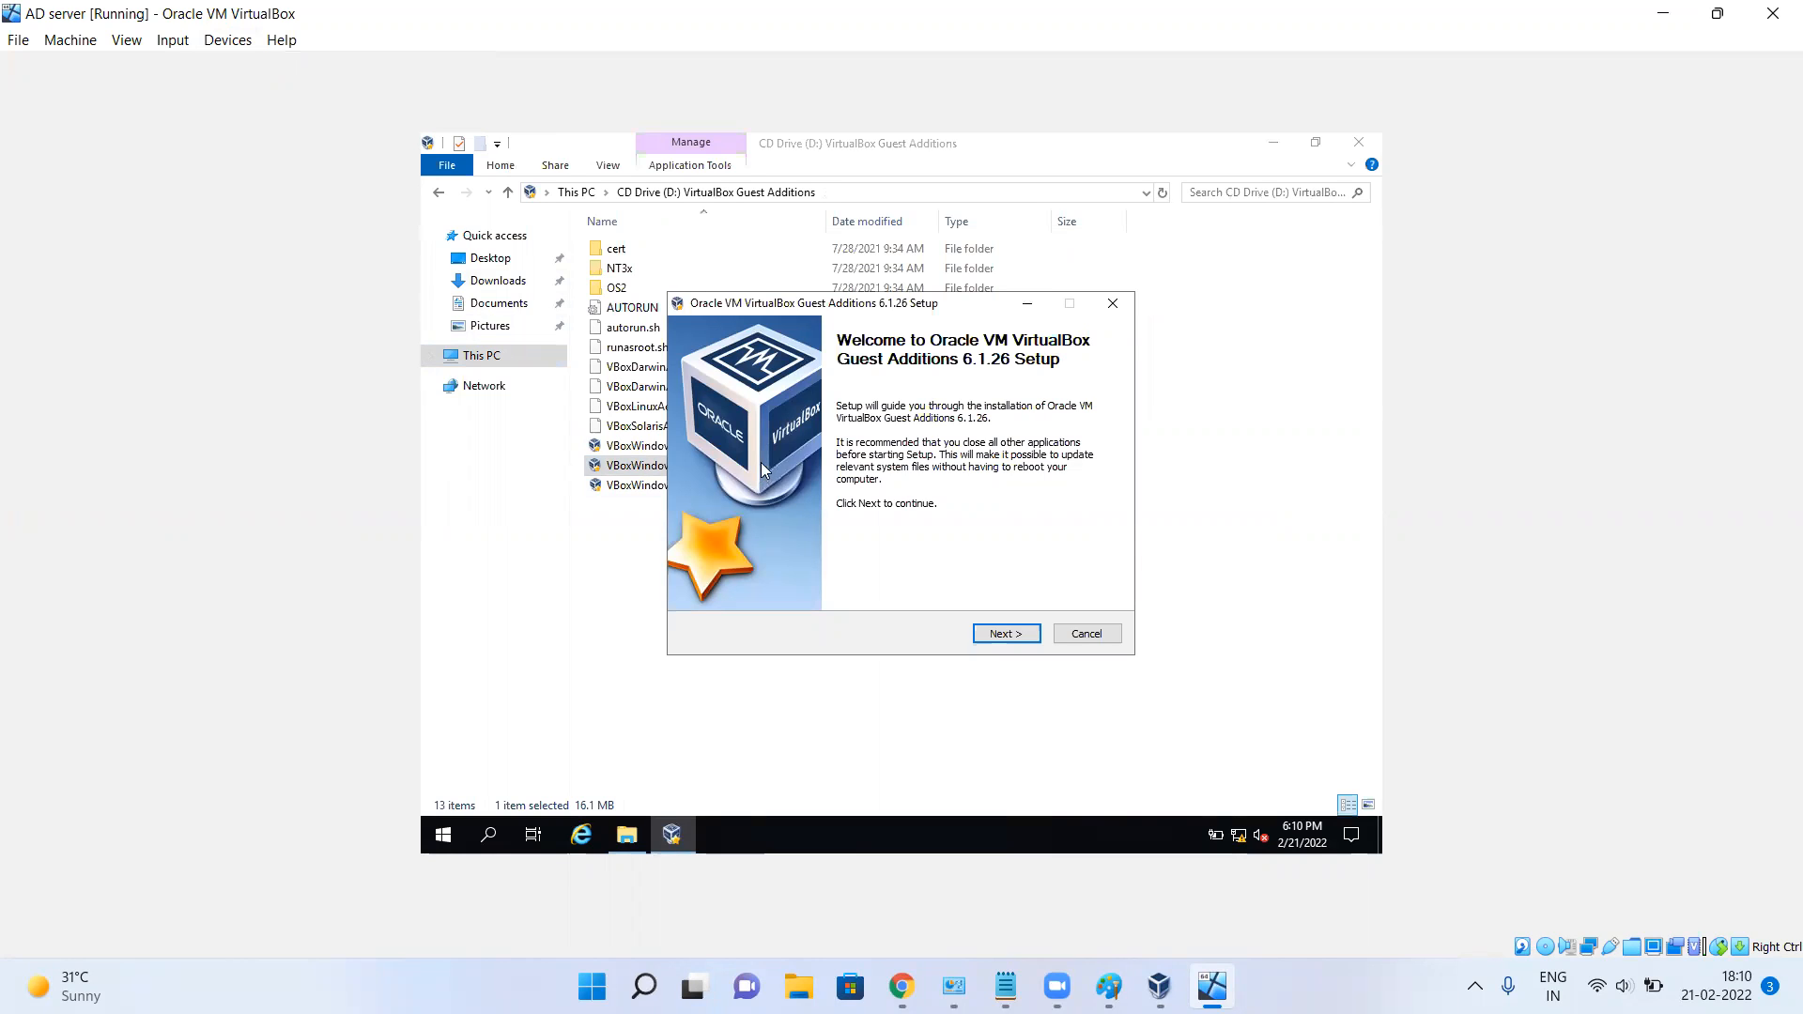
# Install Guest Additions with default location and components, allowing the Oracle device driver.
pyautogui.click(1004, 636)
pyautogui.click(1004, 635)
pyautogui.click(1003, 638)
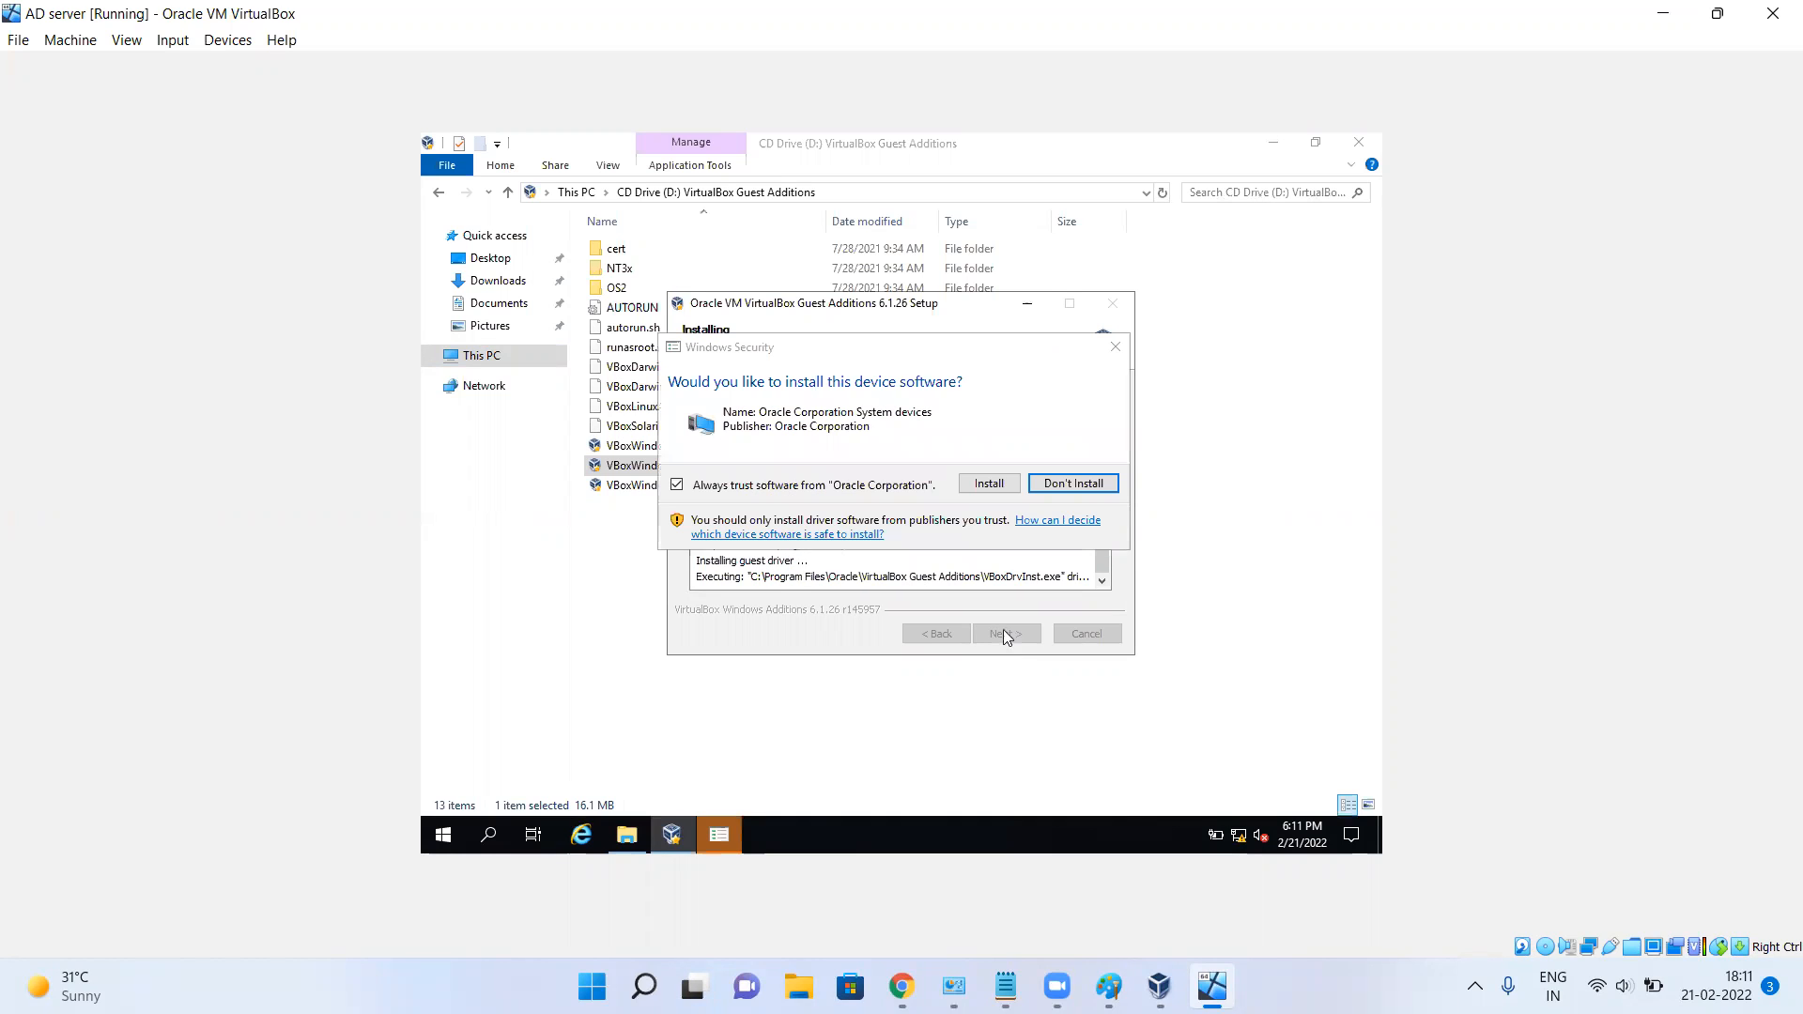
pyautogui.click(994, 484)
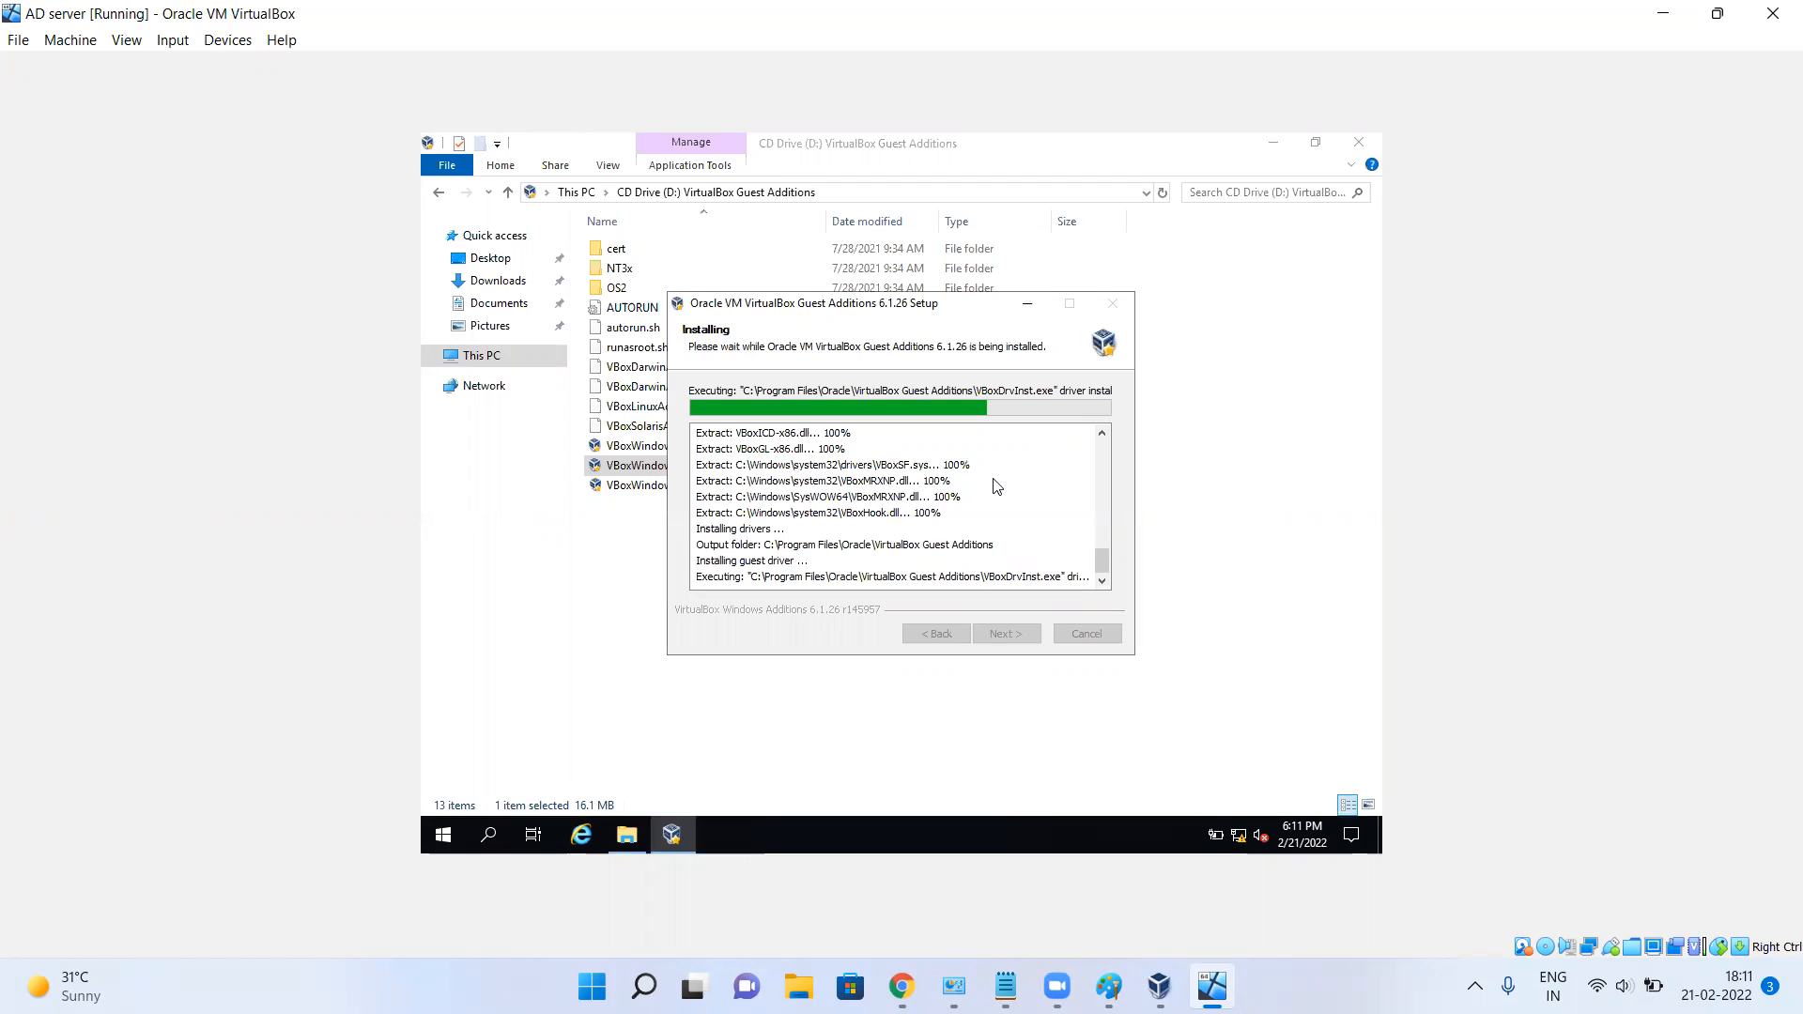